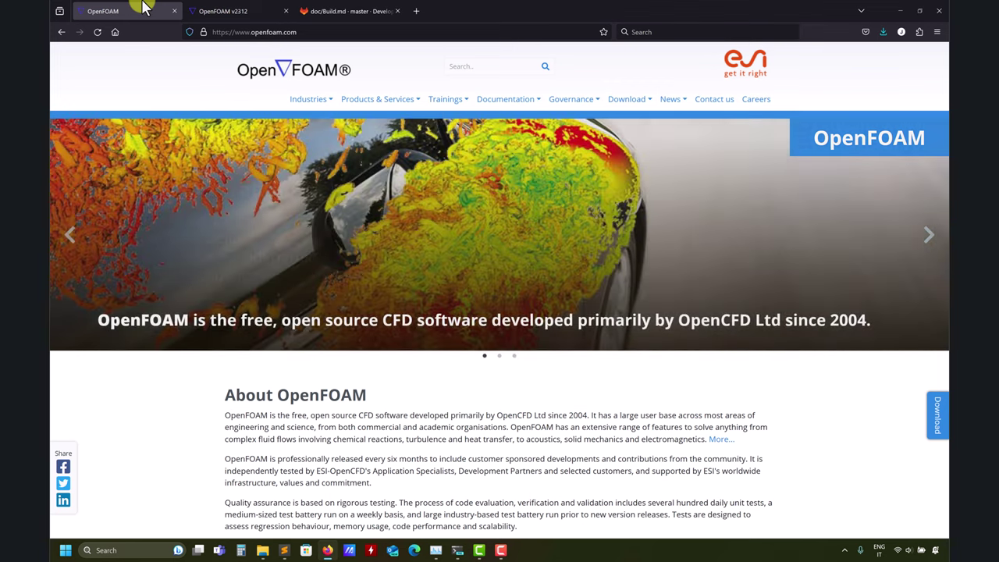
- Compare the OpenFOAM v2312 release announcement with the GitLab Build.md build guide in Firefox
{"action": "left_click", "coordinate": [226, 11]}
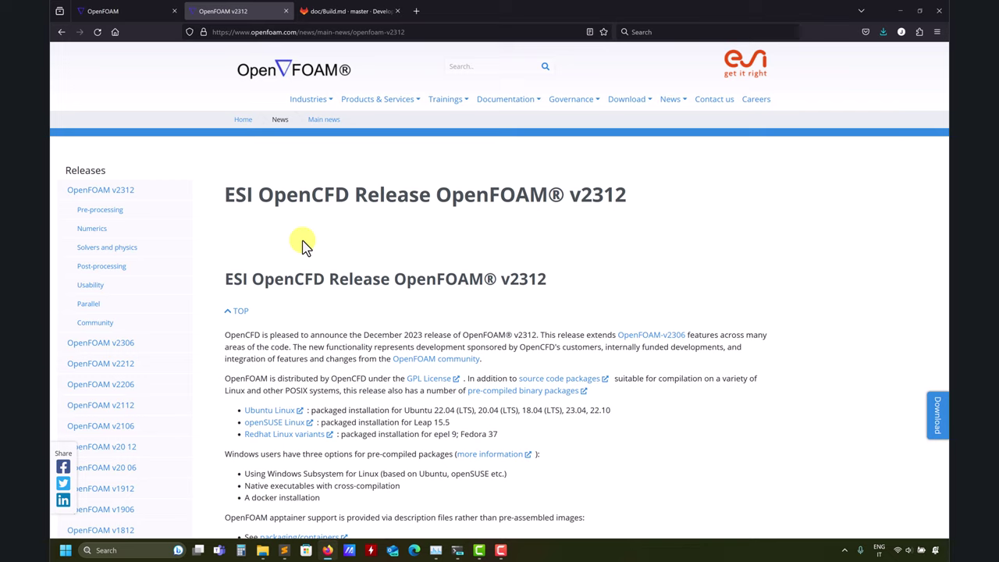
{"action": "left_click", "coordinate": [326, 11]}
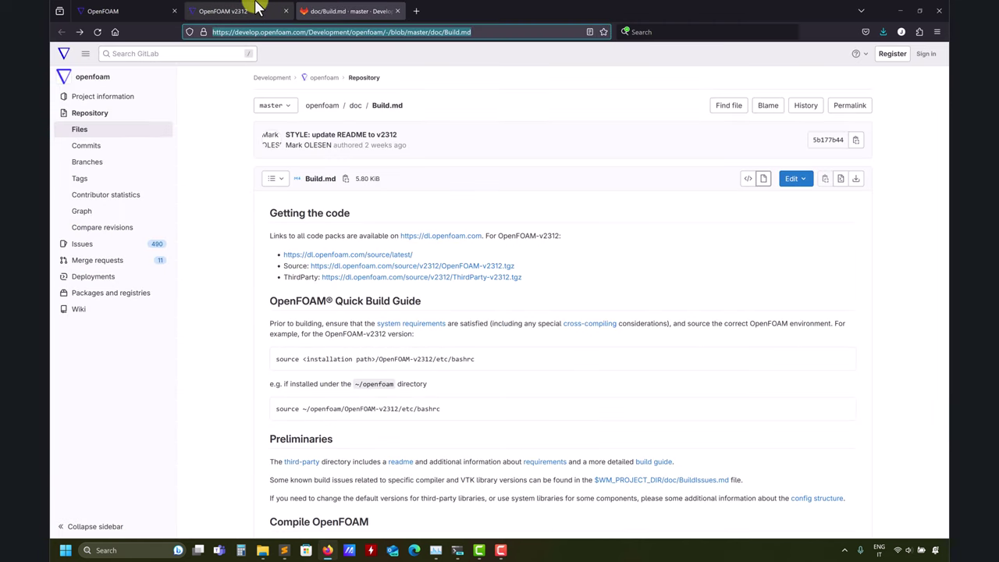
{"action": "left_click", "coordinate": [258, 11]}
{"action": "left_click", "coordinate": [338, 10]}
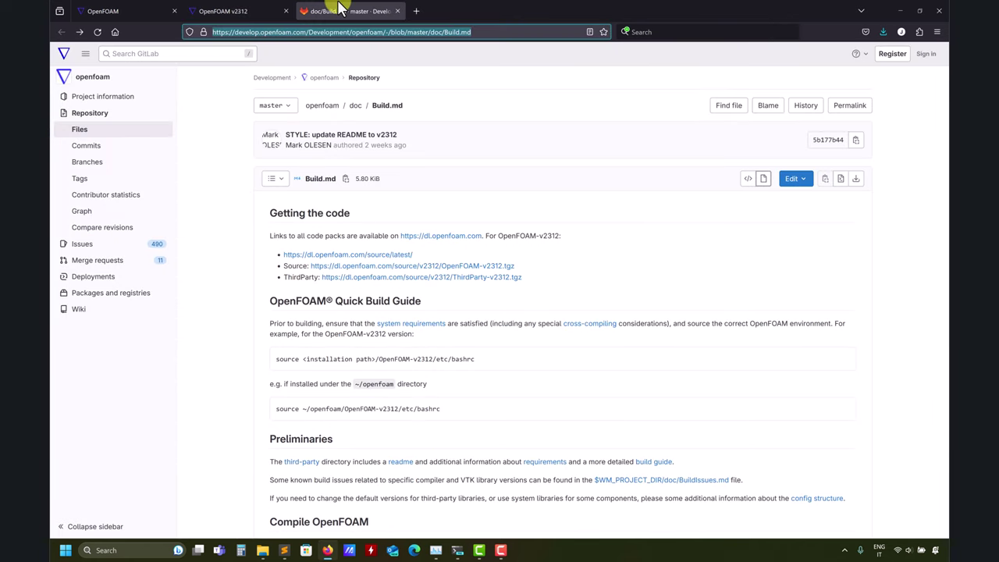
{"action": "left_click", "coordinate": [238, 9]}
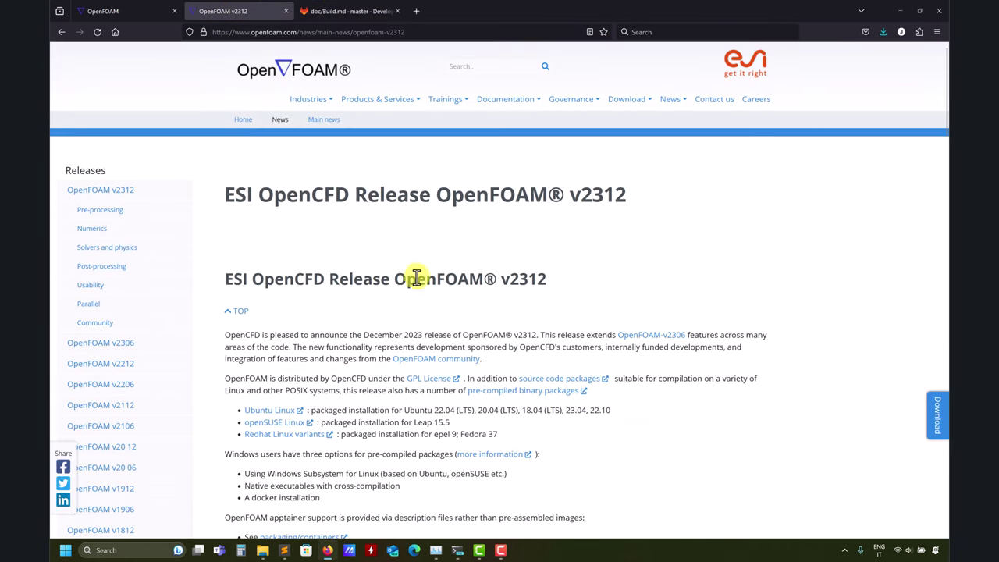
- Minimize Firefox to reveal the openSUSE shell listing OpenFOAM-v2312.tgz and ThirdParty-v2312.tgz
{"action": "left_click", "coordinate": [897, 10]}
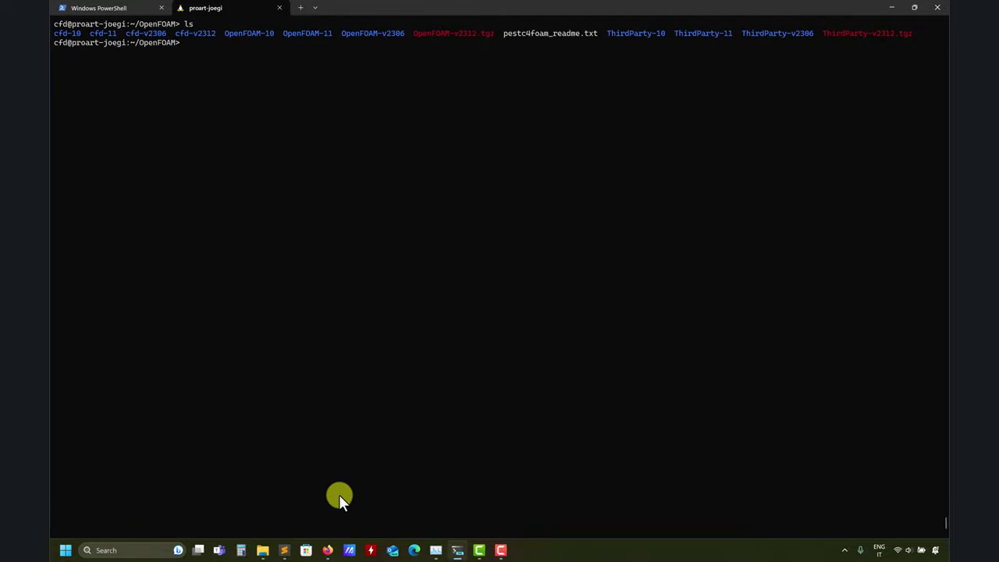
- Scroll installation-steps-v2.txt to the wget download and tar extract commands for v2312
{"action": "left_click", "coordinate": [284, 550]}
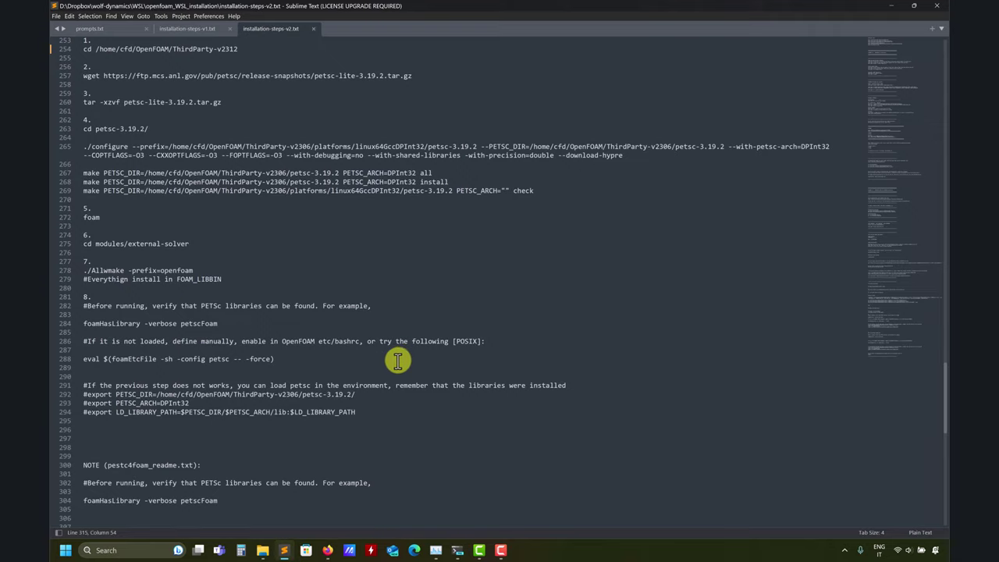
{"action": "scroll", "coordinate": [266, 293], "scroll_direction": "up", "scroll_amount": 20}
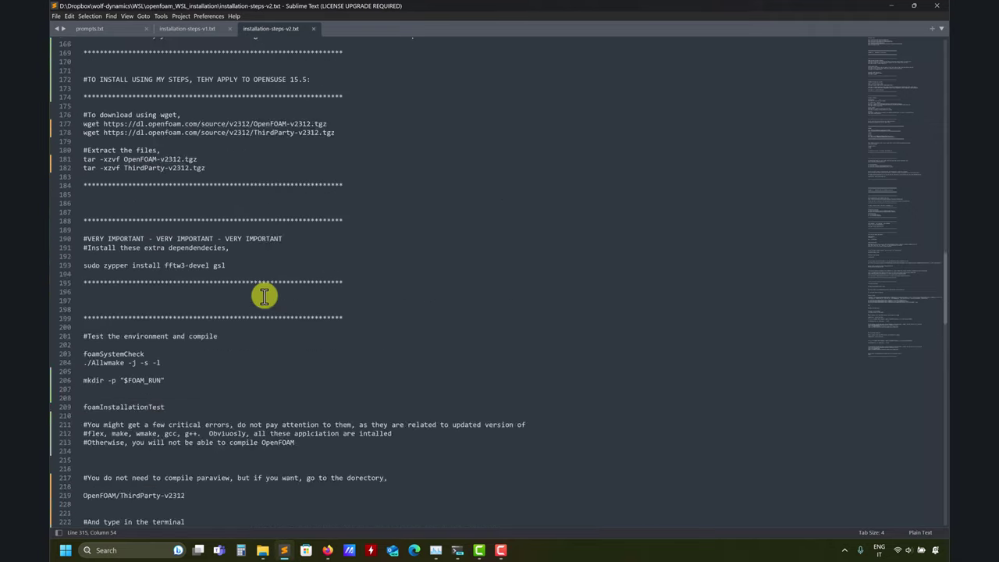
{"action": "scroll", "coordinate": [264, 294], "scroll_direction": "up", "scroll_amount": 15}
{"action": "scroll", "coordinate": [263, 292], "scroll_direction": "down", "scroll_amount": 10}
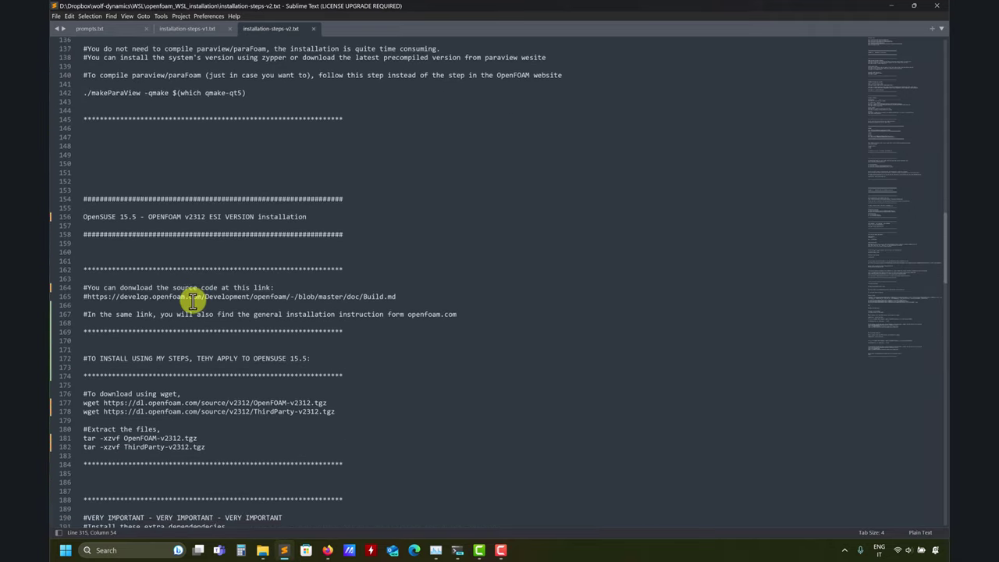
{"action": "scroll", "coordinate": [141, 248], "scroll_direction": "down", "scroll_amount": 4}
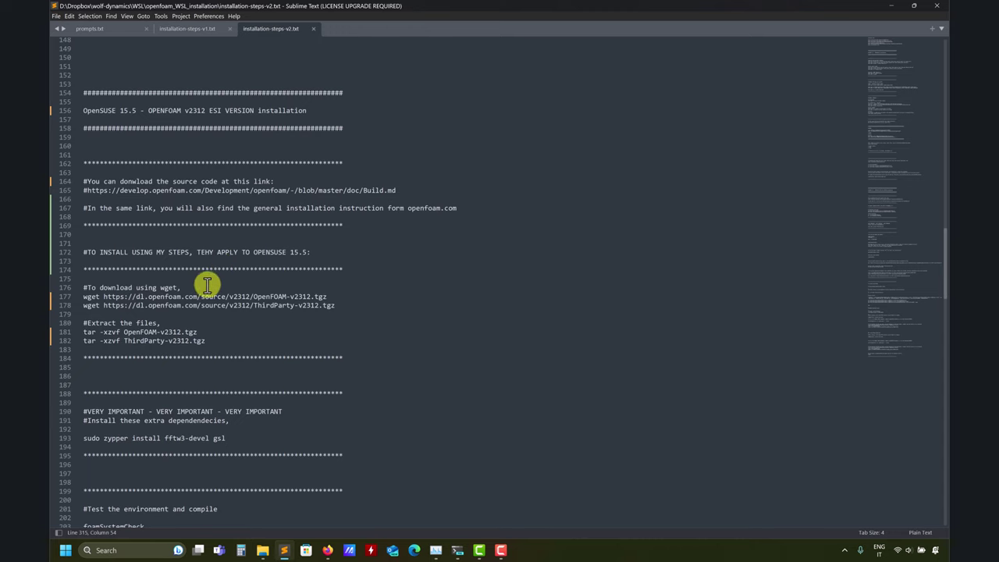
{"action": "scroll", "coordinate": [160, 178], "scroll_direction": "down", "scroll_amount": 8}
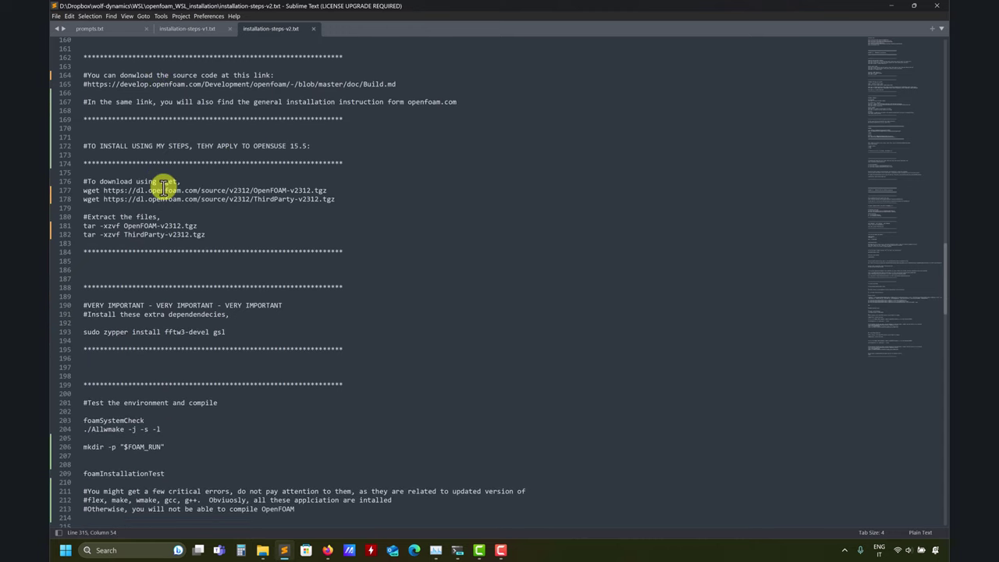
{"action": "scroll", "coordinate": [165, 185], "scroll_direction": "down", "scroll_amount": 3}
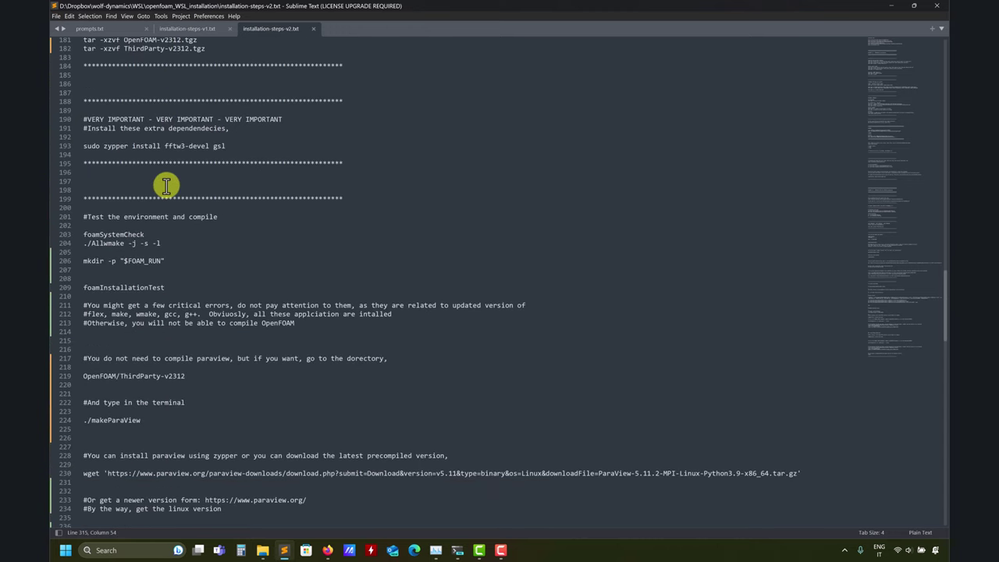
{"action": "scroll", "coordinate": [166, 186], "scroll_direction": "down", "scroll_amount": 7}
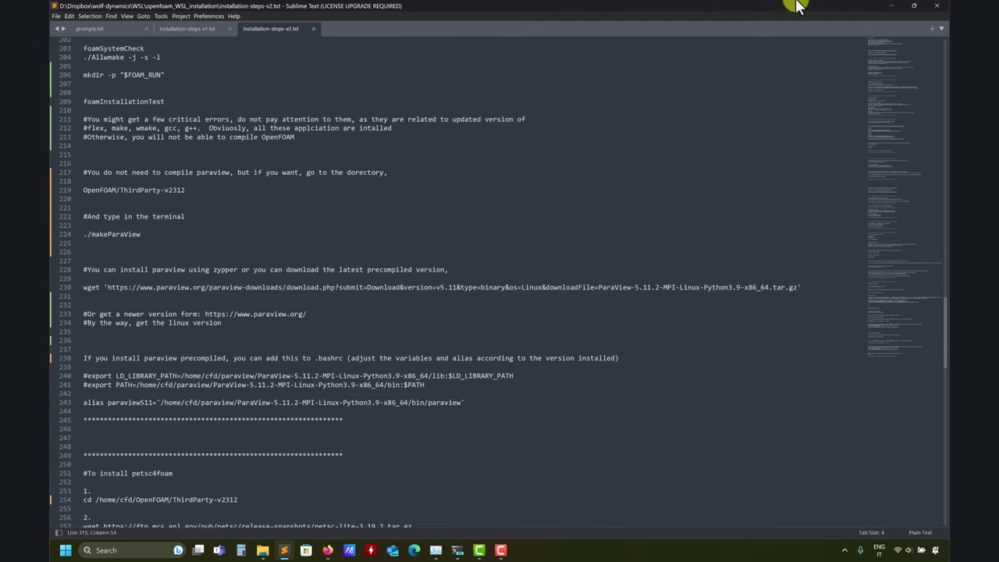
- Shrink and hide the notes window to check the terminal, then bring the notes back
{"action": "left_click", "coordinate": [911, 6]}
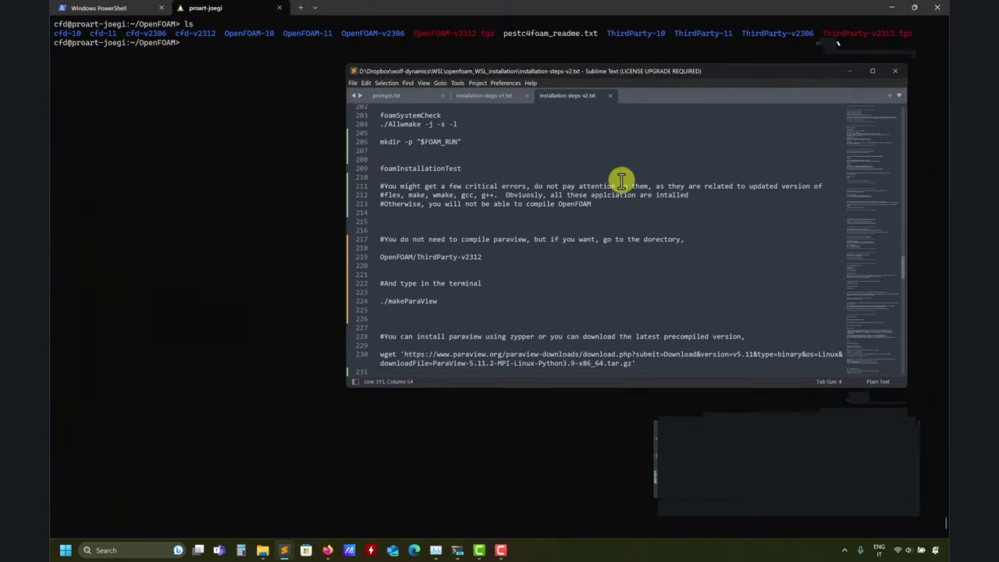
{"action": "left_click", "coordinate": [849, 71]}
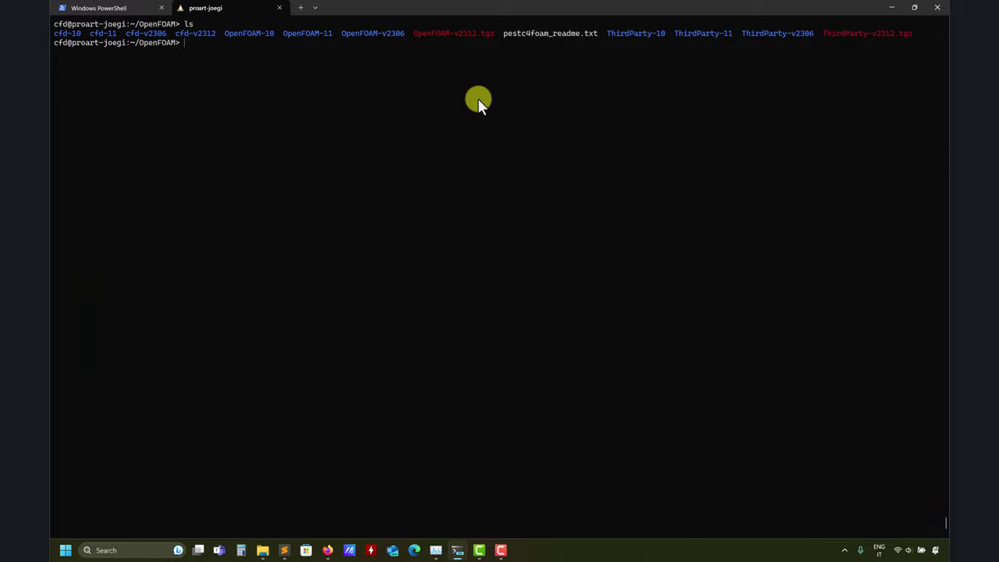
{"action": "left_click", "coordinate": [284, 550]}
{"action": "scroll", "coordinate": [546, 293], "scroll_direction": "up", "scroll_amount": 8}
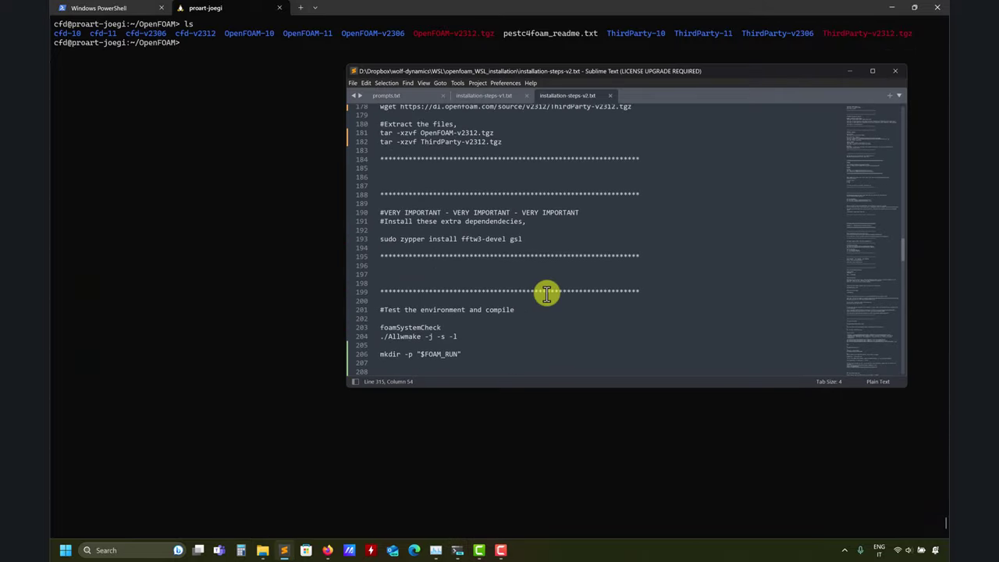
- Extract OpenFOAM-v2312.tgz by running its tar -xzvf line from the notes in the terminal
{"action": "left_click", "coordinate": [872, 71]}
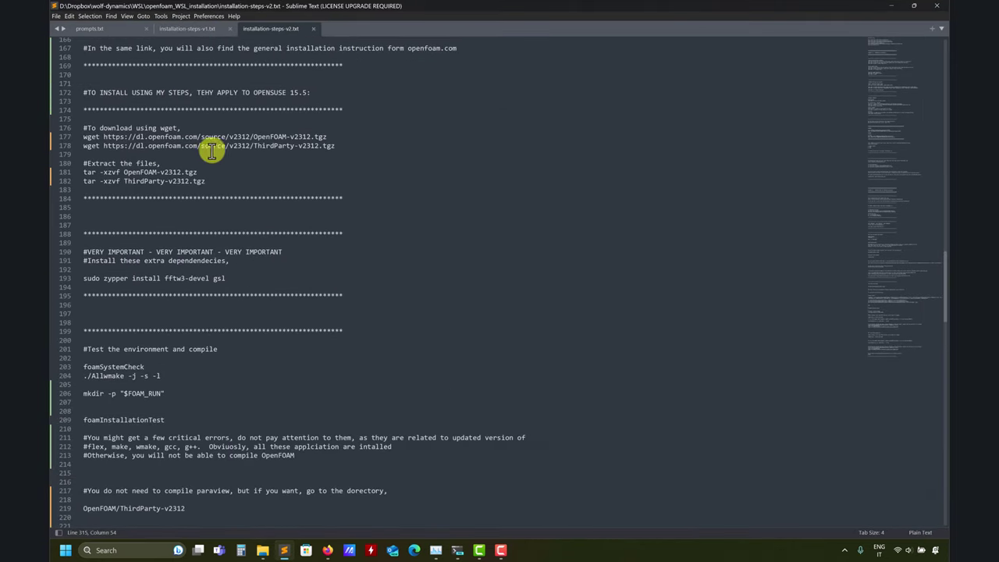
{"action": "left_click_drag", "start_coordinate": [709, 5], "coordinate": [618, 117]}
{"action": "left_click_drag", "start_coordinate": [472, 284], "coordinate": [330, 285]}
{"action": "right_click", "coordinate": [445, 282]}
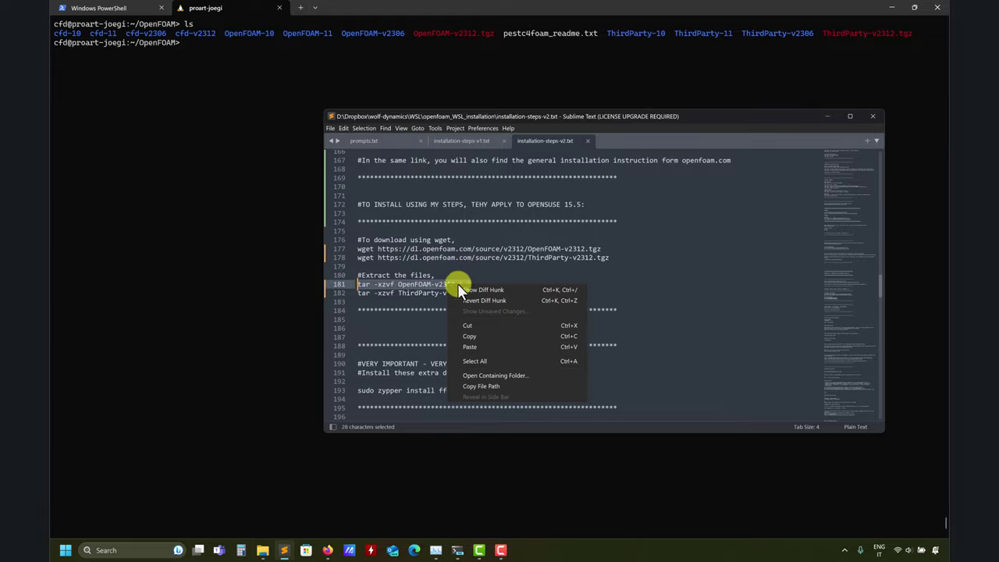
{"action": "left_click", "coordinate": [475, 331]}
{"action": "left_click", "coordinate": [219, 136]}
{"action": "key", "text": "ctrl+v"}
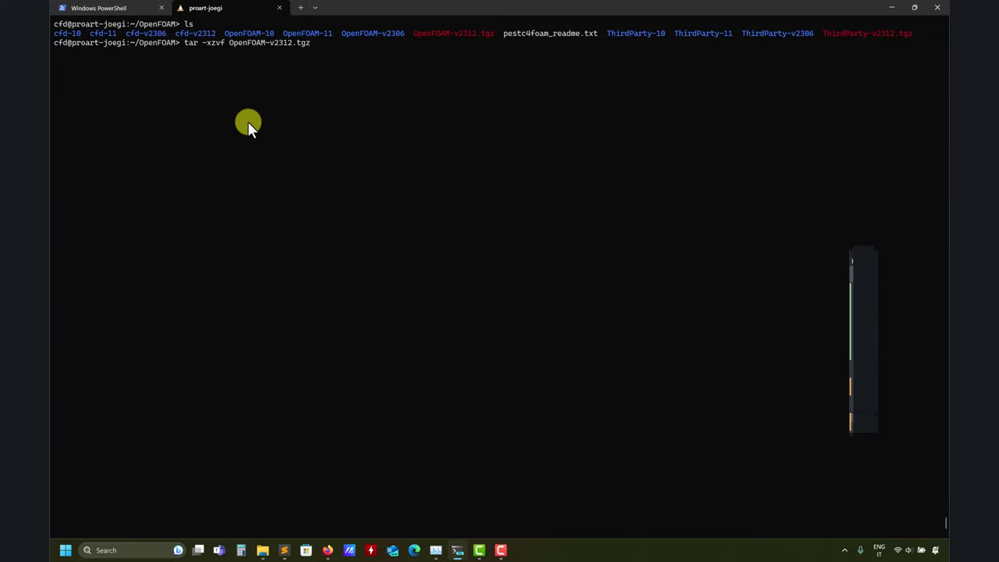
{"action": "key", "text": "Return"}
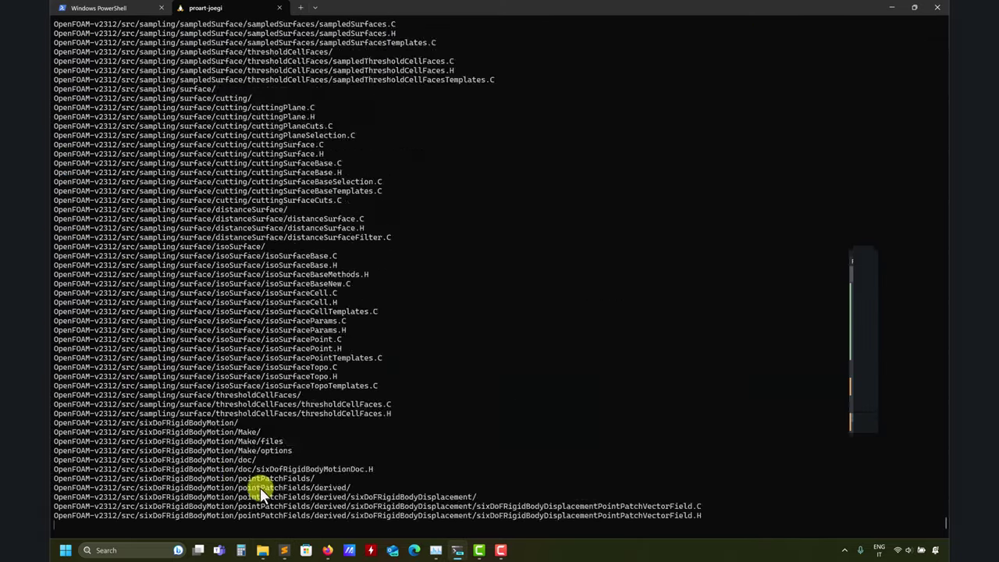
- Extract ThirdParty-v2312.tgz by running its tar -xzvf line from the notes in the terminal
{"action": "left_click", "coordinate": [284, 550]}
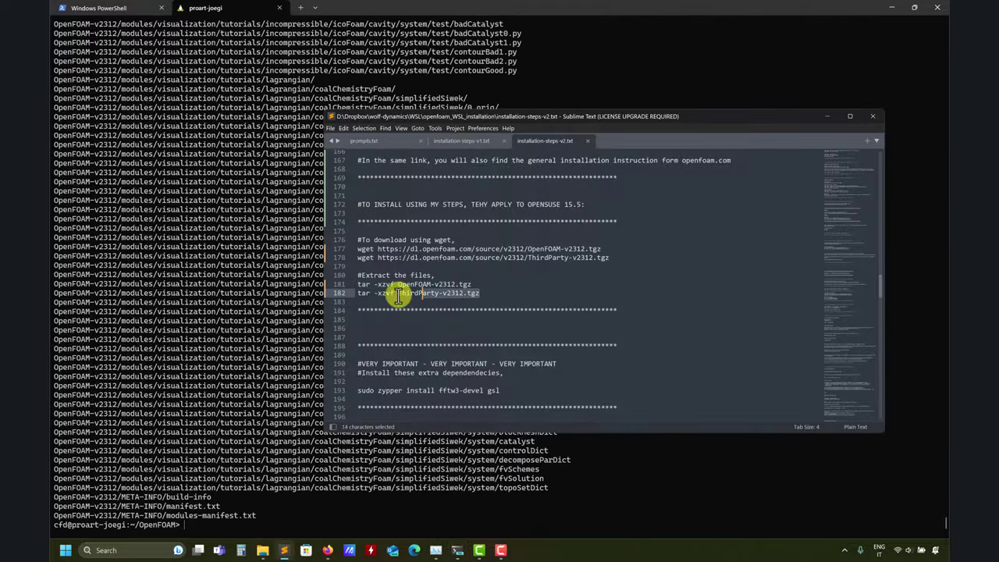
{"action": "left_click_drag", "start_coordinate": [477, 294], "coordinate": [357, 294]}
{"action": "right_click", "coordinate": [377, 290]}
{"action": "left_click", "coordinate": [414, 344]}
{"action": "left_click", "coordinate": [306, 493]}
{"action": "key", "text": "ctrl+v"}
{"action": "key", "text": "Return"}
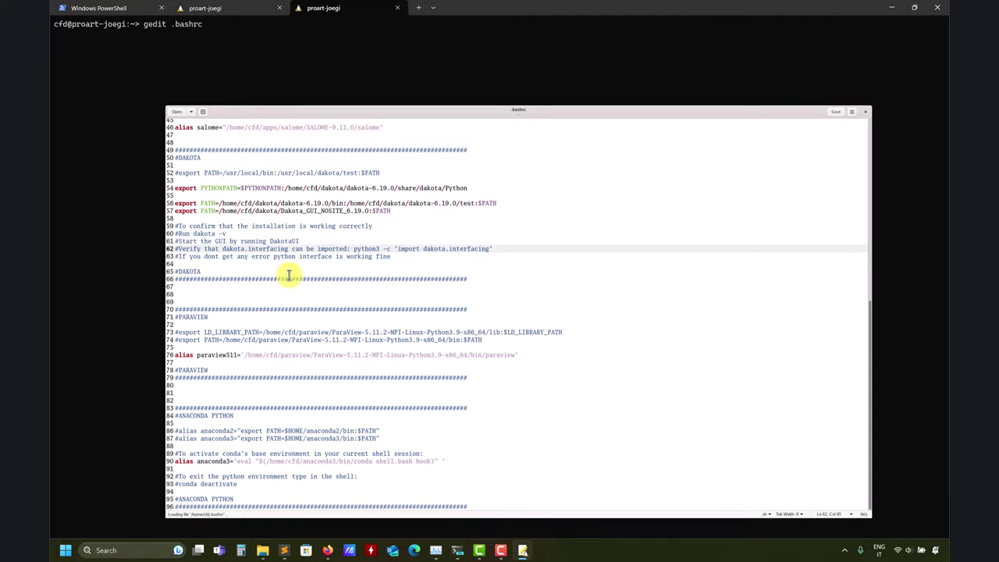
- Find line 44 of .bashrc and highlight the of2312 alias sourcing OpenFOAM-v2312/etc/bashrc
{"action": "scroll", "coordinate": [288, 277], "scroll_direction": "up", "scroll_amount": 6}
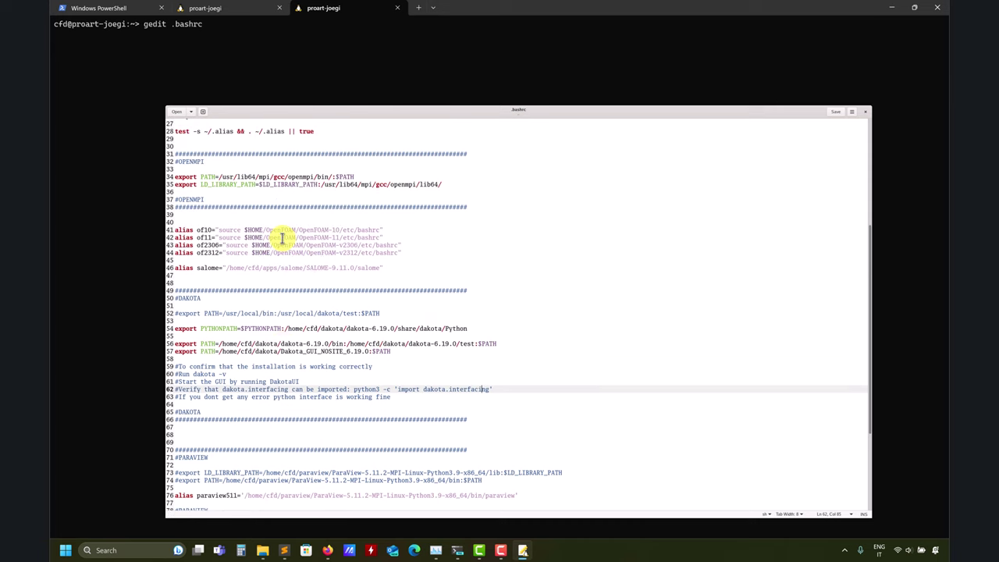
{"action": "left_click_drag", "start_coordinate": [402, 254], "coordinate": [168, 252]}
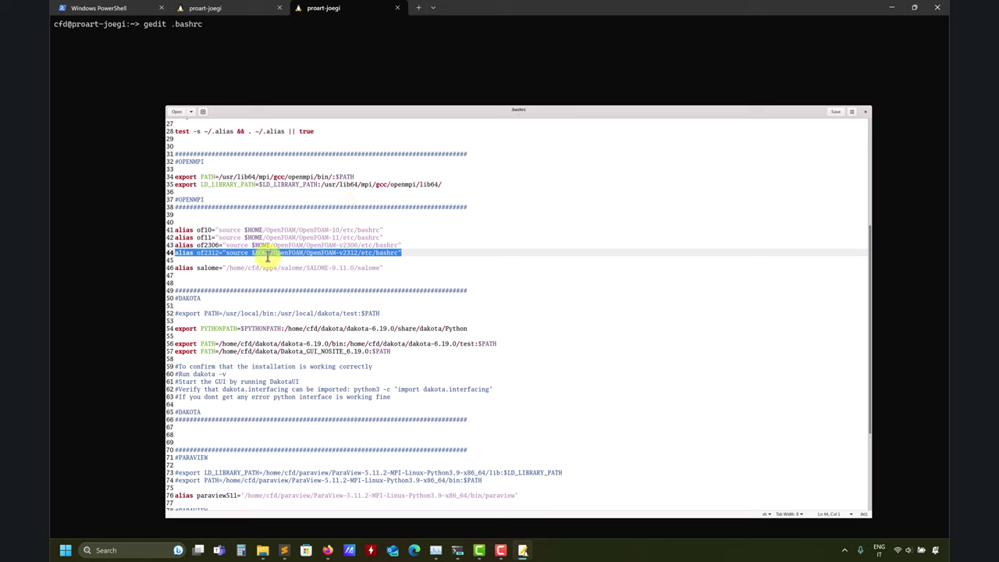
- Close .bashrc, return to the OpenFOAM-folder shell, clear the screen and list its contents
{"action": "left_click", "coordinate": [864, 112]}
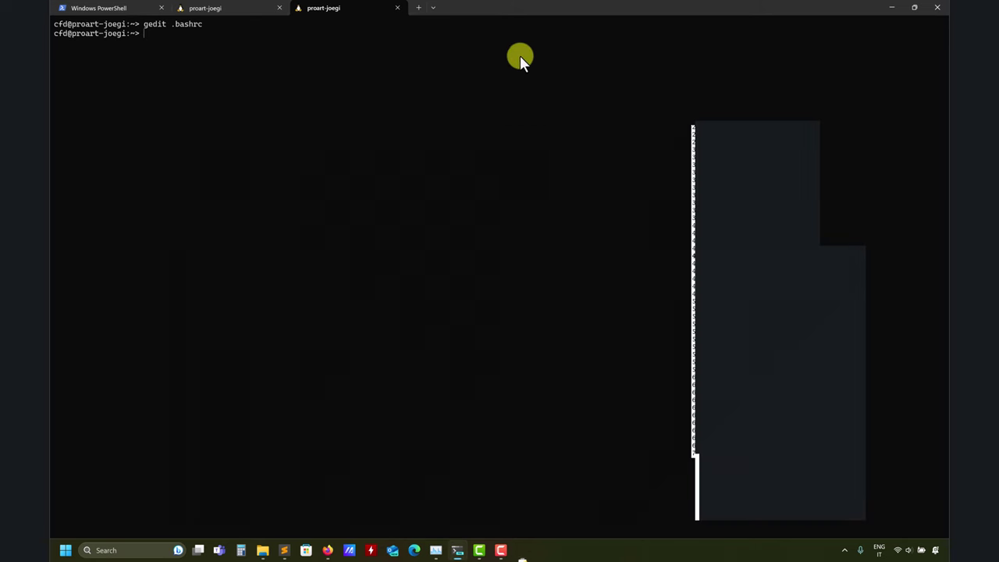
{"action": "left_click", "coordinate": [229, 8]}
{"action": "type", "text": "clear"}
{"action": "key", "text": "Return"}
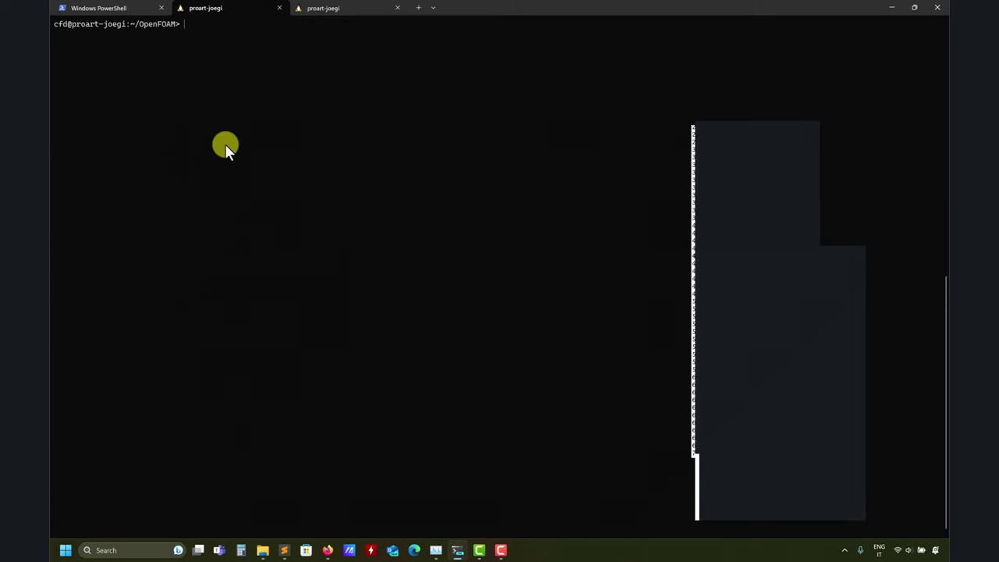
{"action": "type", "text": "l"}
{"action": "key", "text": "Return"}
- Load the environment with of2312, jump into OpenFOAM-v2312 with foam, and list it
{"action": "type", "text": "s"}
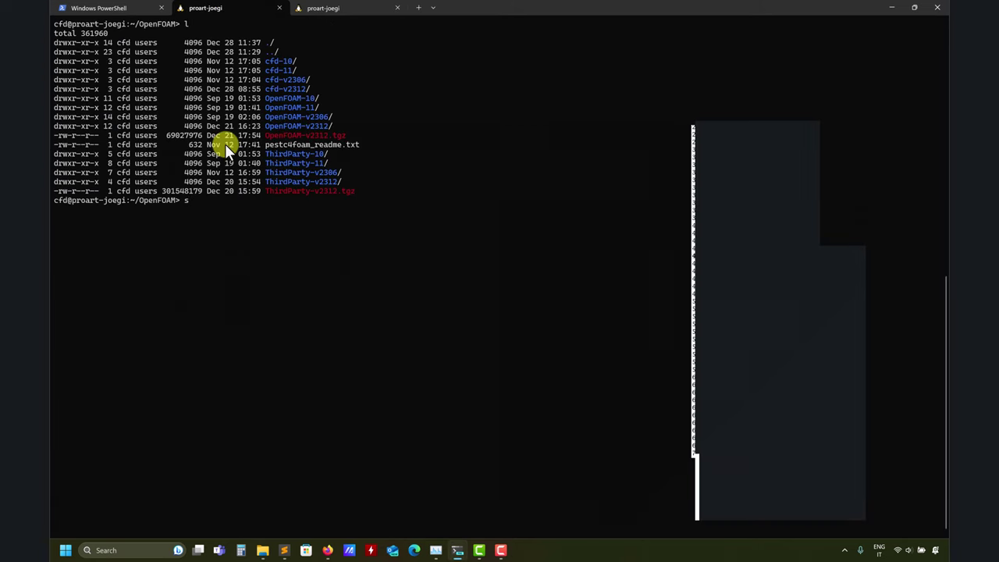
{"action": "type", "text": "of23"}
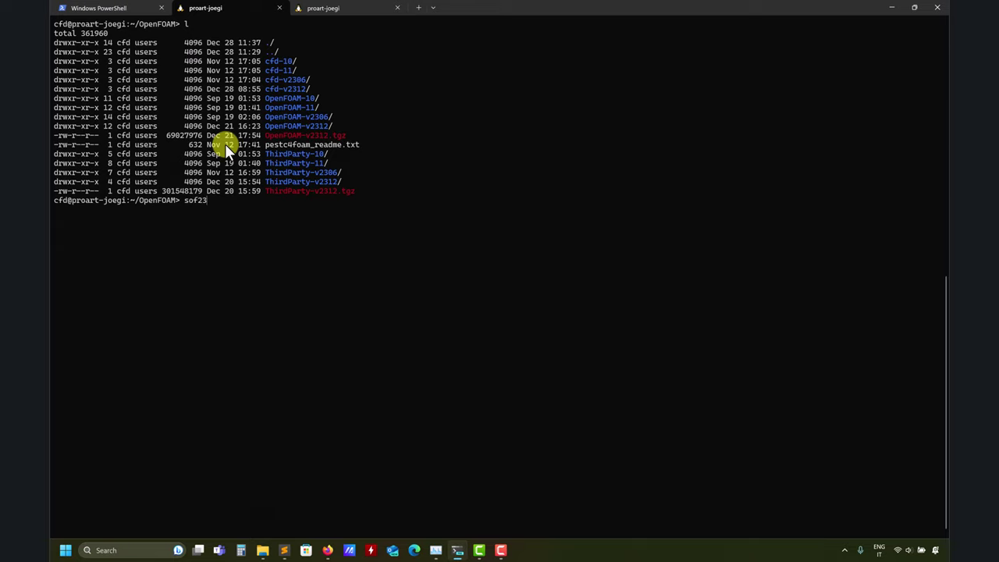
{"action": "key", "text": "BackSpace"}
{"action": "key", "text": "BackSpace"}
{"action": "key", "text": "BackSpace"}
{"action": "key", "text": "BackSpace"}
{"action": "key", "text": "BackSpace"}
{"action": "key", "text": "BackSpace"}
{"action": "type", "text": "of2312"}
{"action": "key", "text": "Return"}
{"action": "type", "text": "cd"}
{"action": "key", "text": "BackSpace"}
{"action": "key", "text": "BackSpace"}
{"action": "key", "text": "BackSpace"}
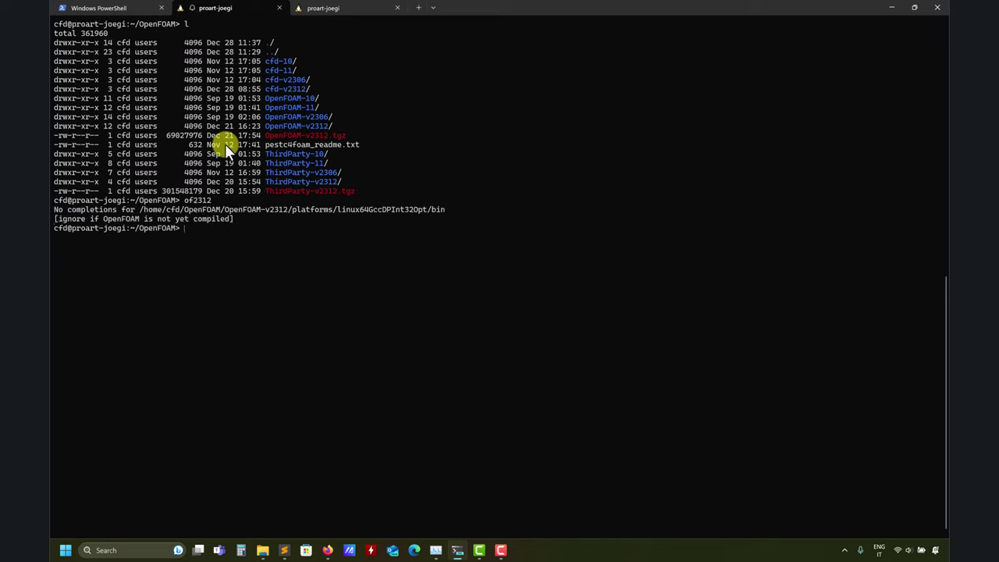
{"action": "type", "text": "foam"}
{"action": "key", "text": "Return"}
{"action": "type", "text": "ls"}
{"action": "key", "text": "Return"}
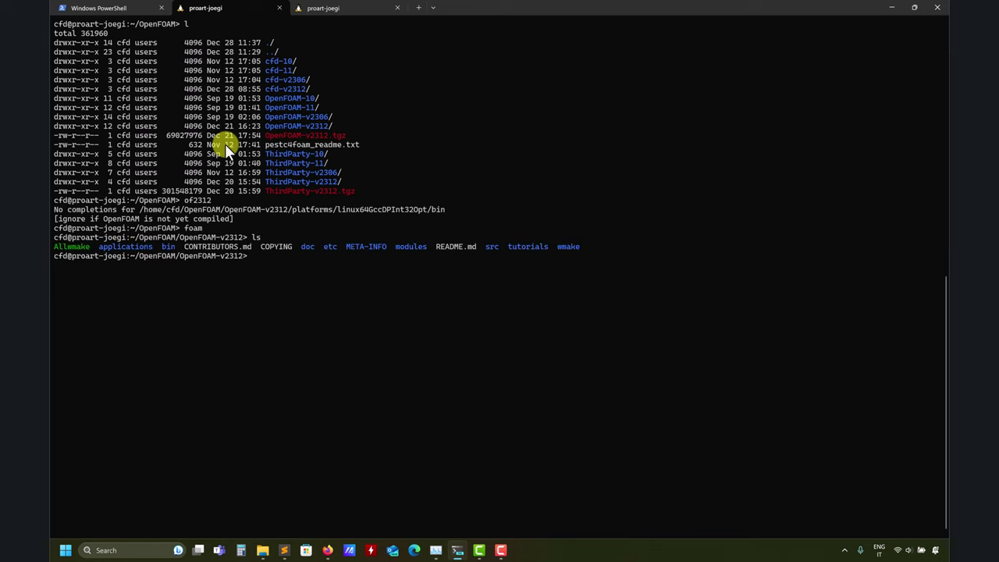
- Scroll the notes to line 193 and select 'sudo zypper install fftw3-devel gsl'
{"action": "left_click", "coordinate": [284, 550]}
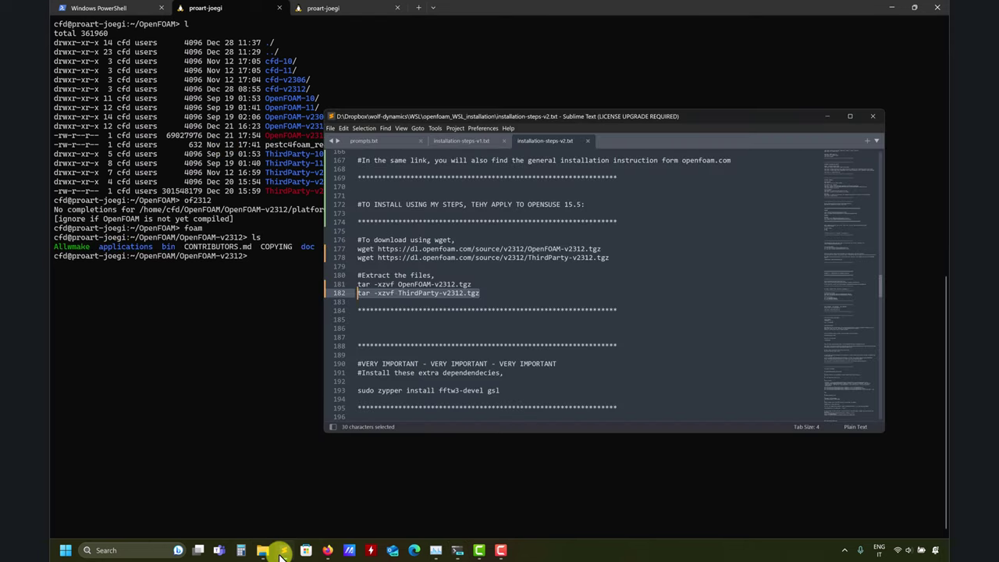
{"action": "scroll", "coordinate": [459, 303], "scroll_direction": "down", "scroll_amount": 4}
{"action": "scroll", "coordinate": [464, 258], "scroll_direction": "down", "scroll_amount": 3}
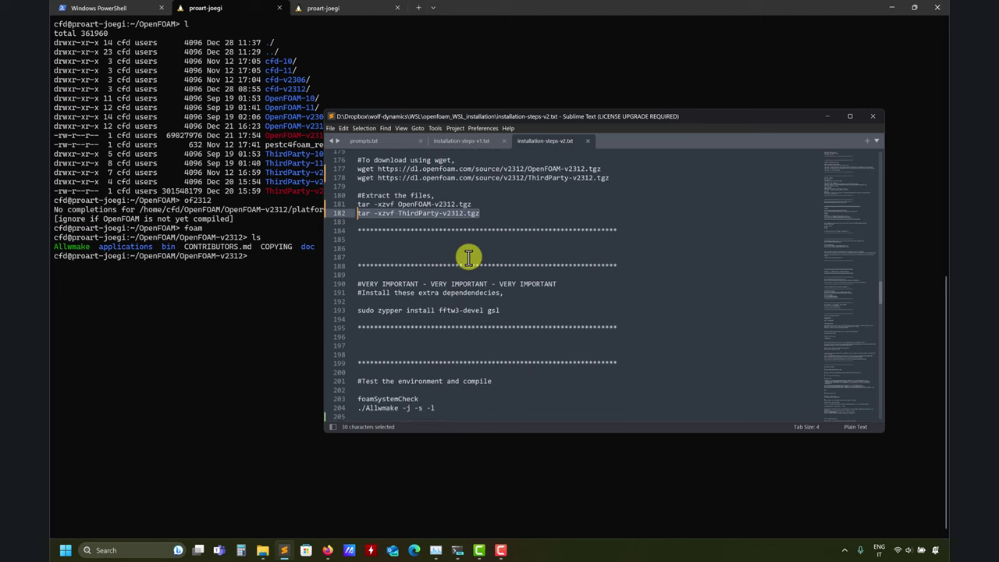
{"action": "left_click_drag", "start_coordinate": [504, 258], "coordinate": [355, 258]}
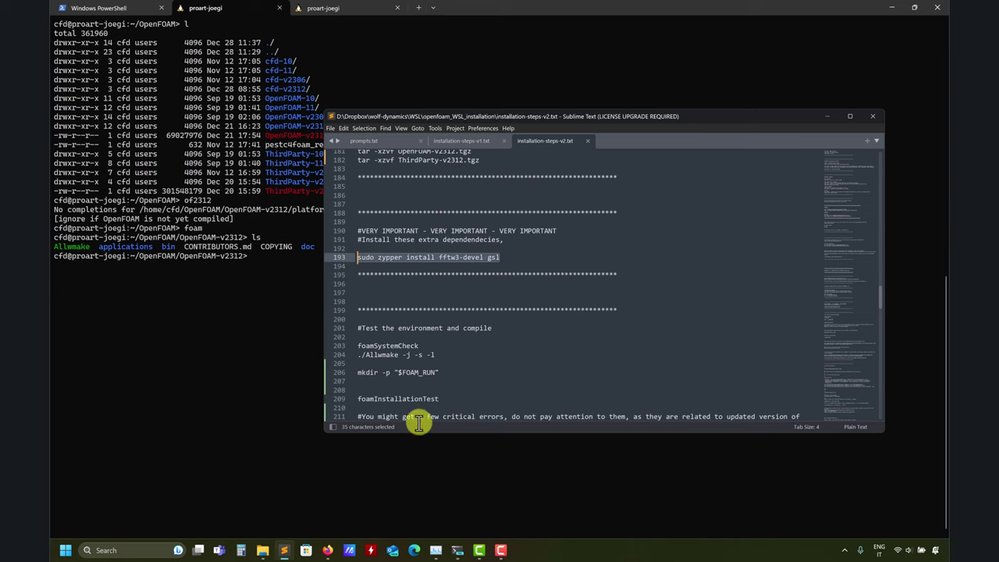
- Open the third-party requirements page linked from Build.md and review its openSUSE dependencies
{"action": "left_click", "coordinate": [327, 550]}
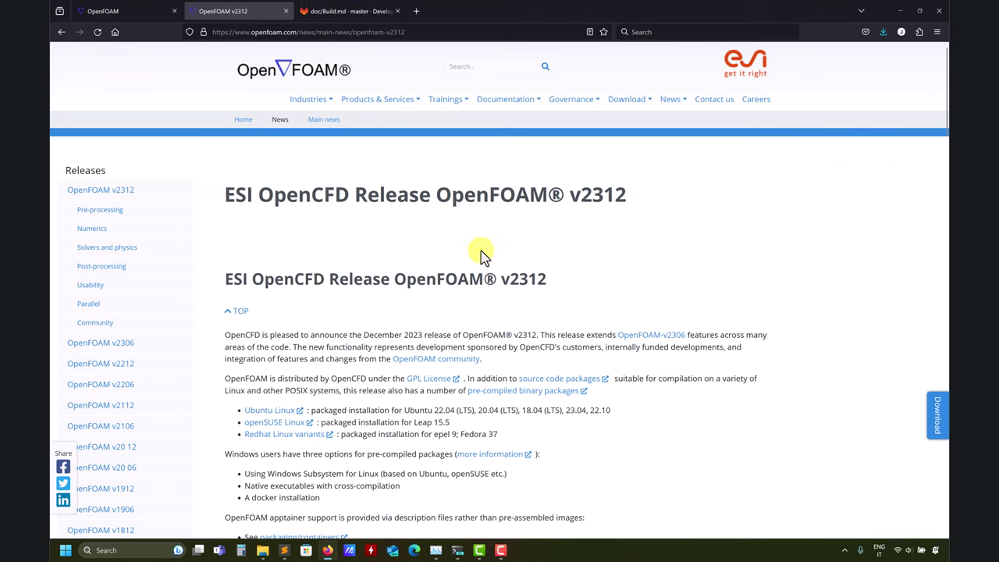
{"action": "left_click", "coordinate": [335, 11]}
{"action": "scroll", "coordinate": [523, 320], "scroll_direction": "down", "scroll_amount": 2}
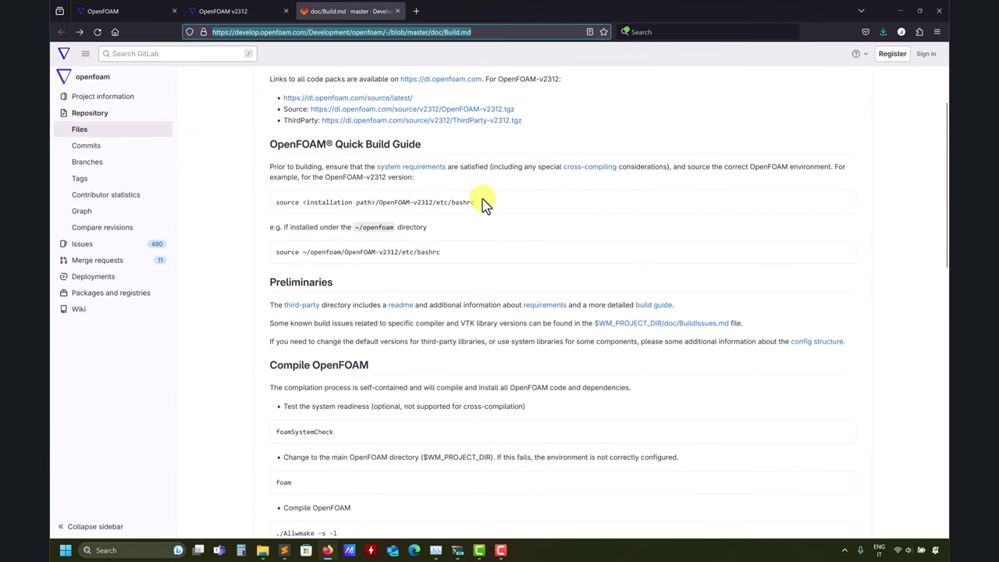
{"action": "scroll", "coordinate": [484, 220], "scroll_direction": "down", "scroll_amount": 1}
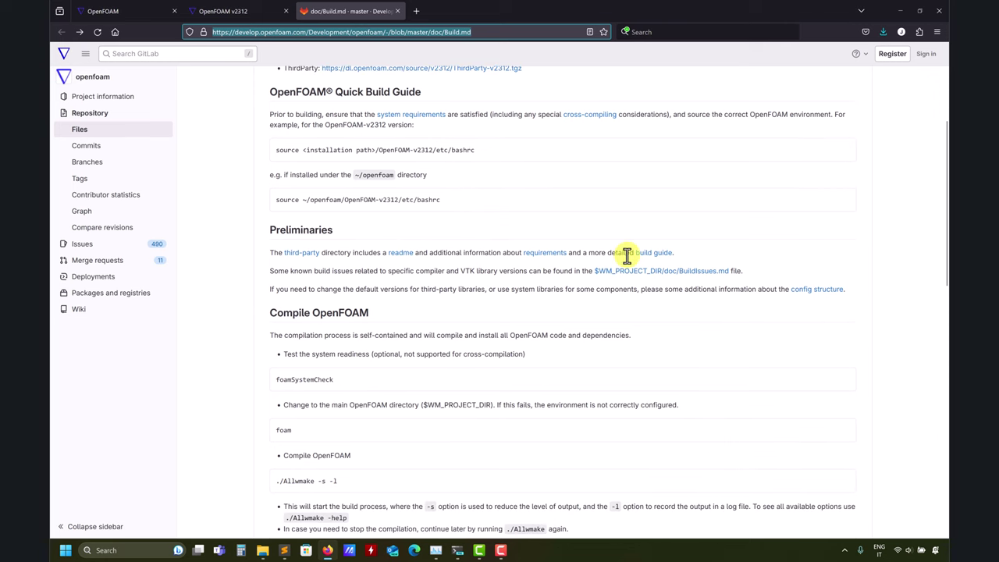
{"action": "left_click", "coordinate": [540, 253]}
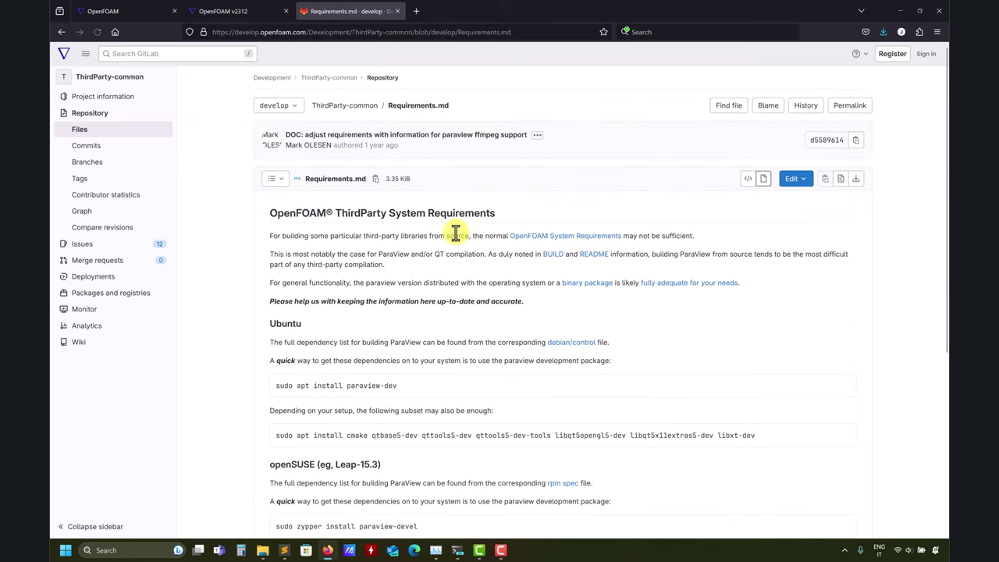
{"action": "scroll", "coordinate": [455, 231], "scroll_direction": "down", "scroll_amount": 5}
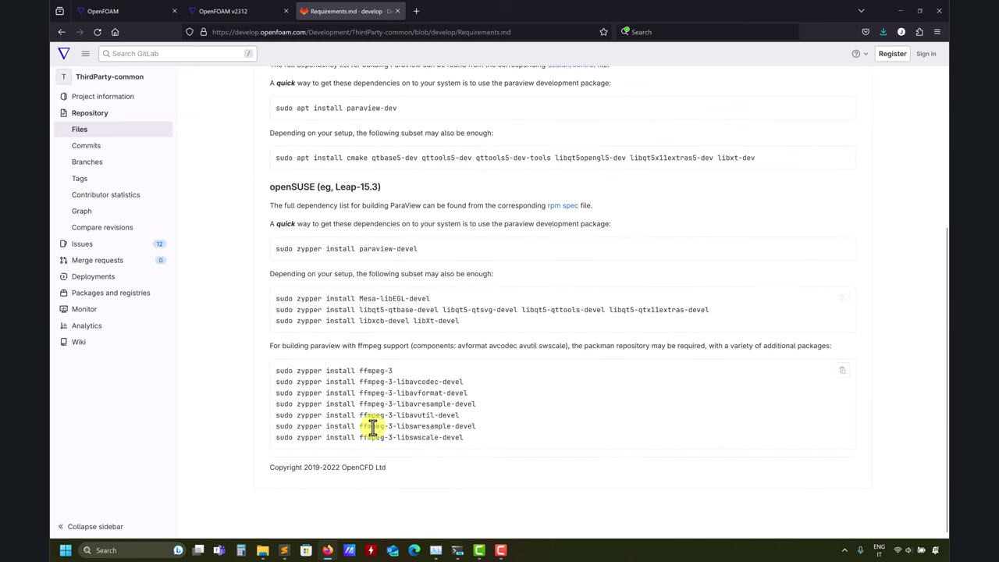
{"action": "left_click", "coordinate": [905, 10]}
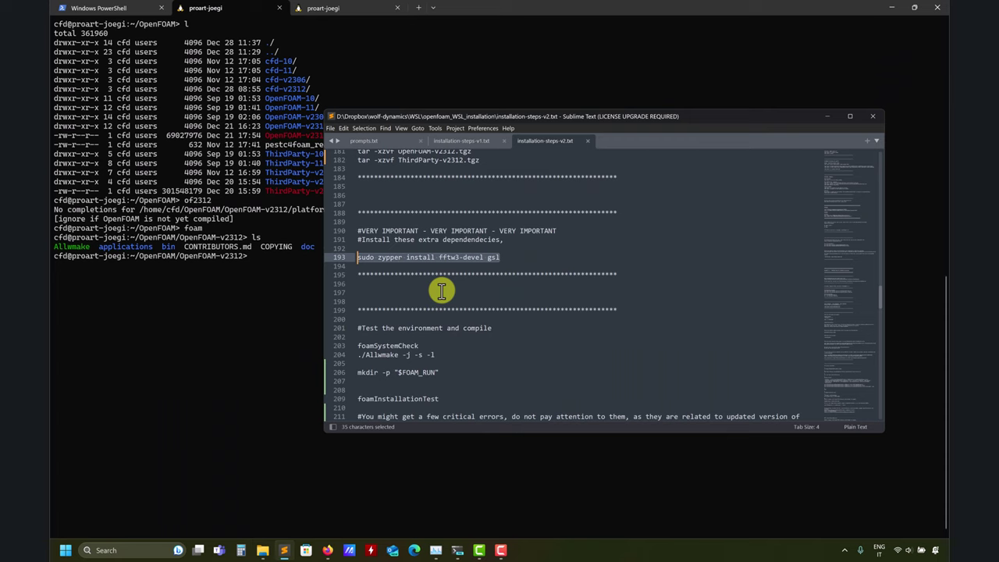
- Copy foamSystemCheck from the notes and run it in the terminal, getting System check: PASS
{"action": "scroll", "coordinate": [443, 325], "scroll_direction": "down", "scroll_amount": 2}
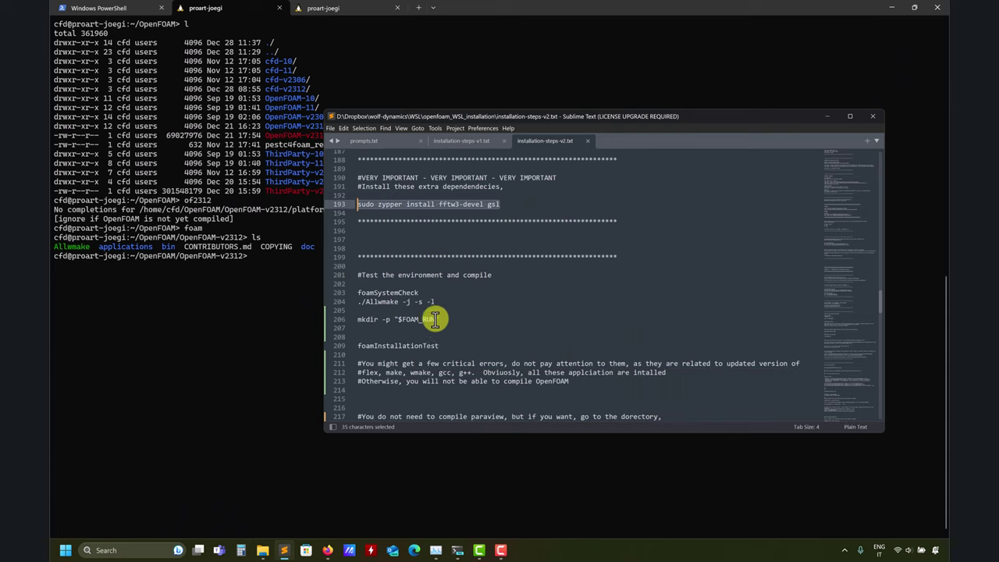
{"action": "double_click", "coordinate": [401, 291]}
{"action": "right_click", "coordinate": [401, 289]}
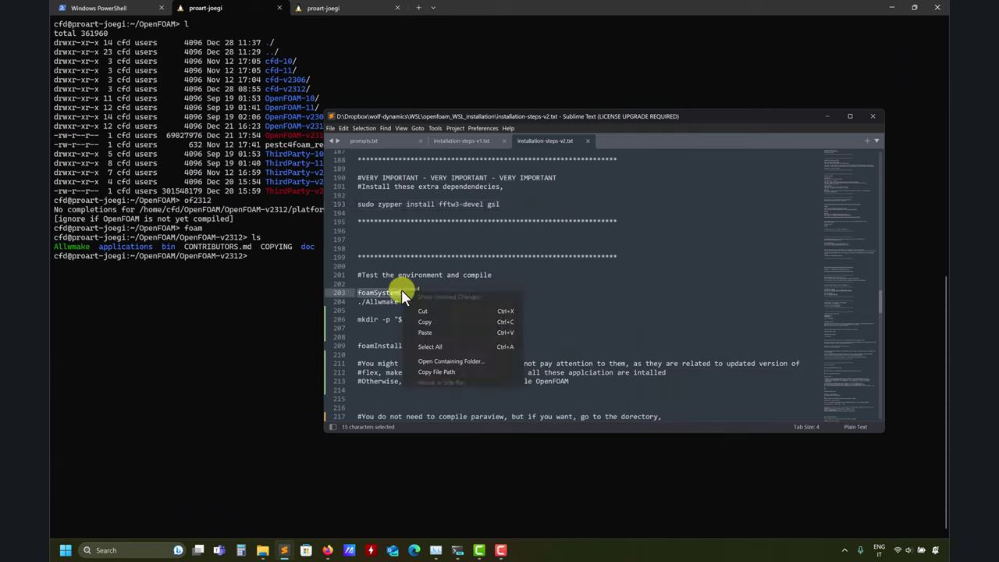
{"action": "left_click", "coordinate": [433, 323]}
{"action": "left_click", "coordinate": [255, 303]}
{"action": "key", "text": "ctrl+v"}
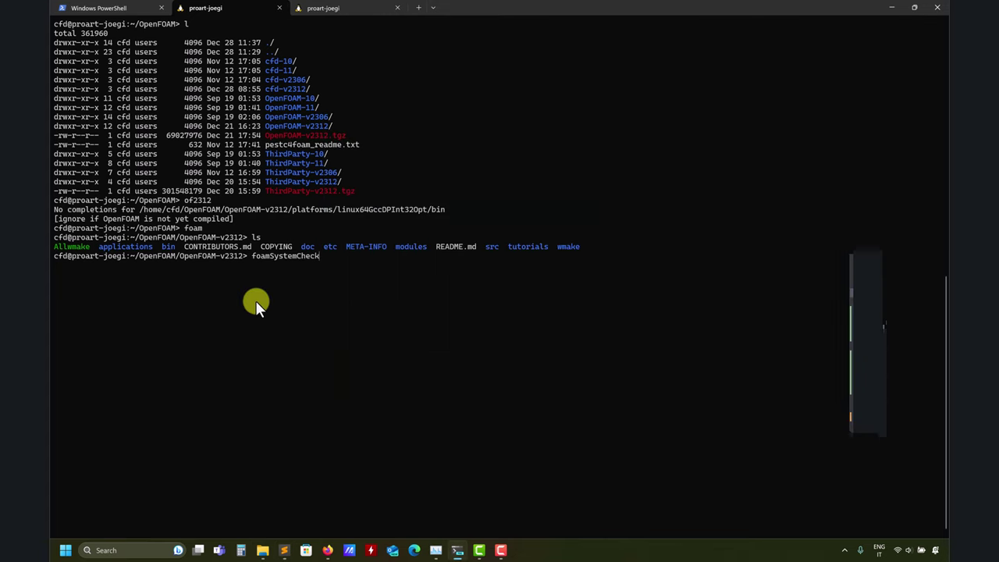
{"action": "key", "text": "Return"}
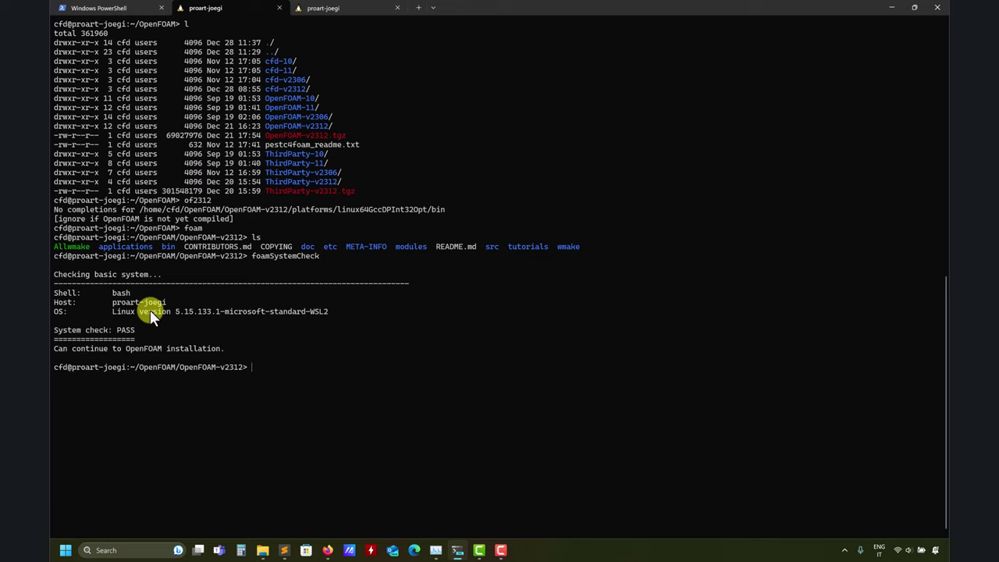
- Run './Allwmake -j -s -l' from the notes in the terminal to compile OpenFOAM-v2312
{"action": "left_click", "coordinate": [284, 550]}
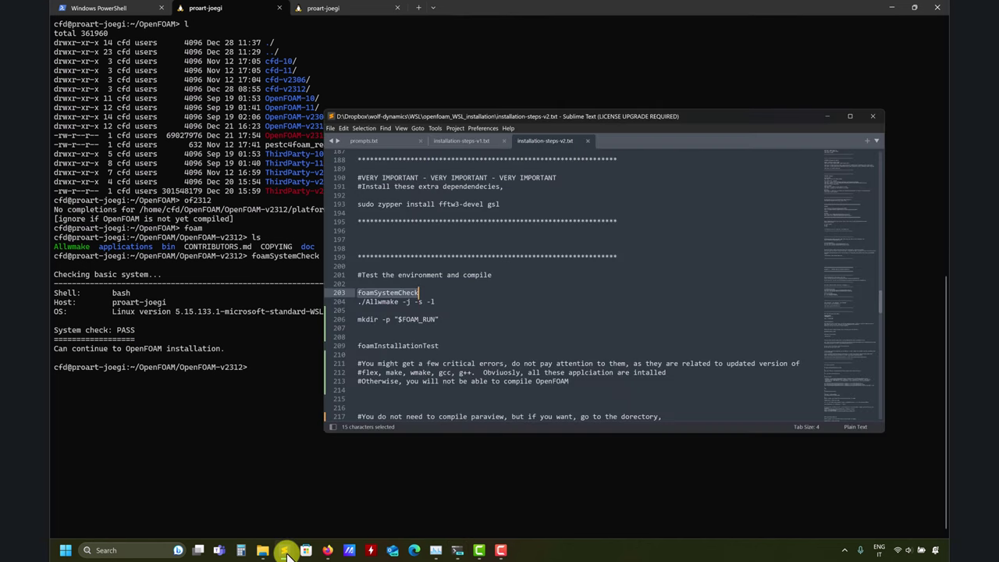
{"action": "left_click_drag", "start_coordinate": [437, 302], "coordinate": [357, 302]}
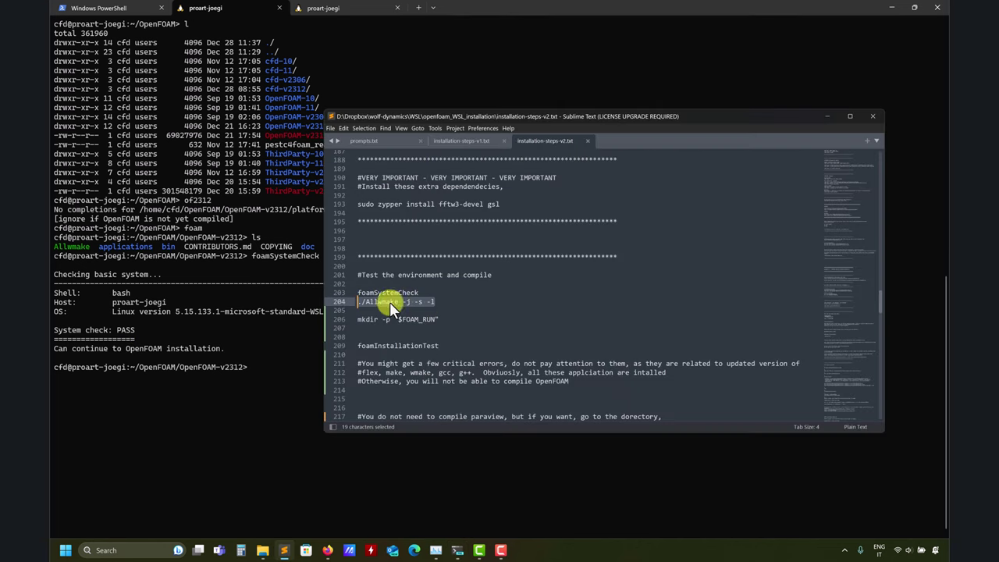
{"action": "right_click", "coordinate": [394, 305]}
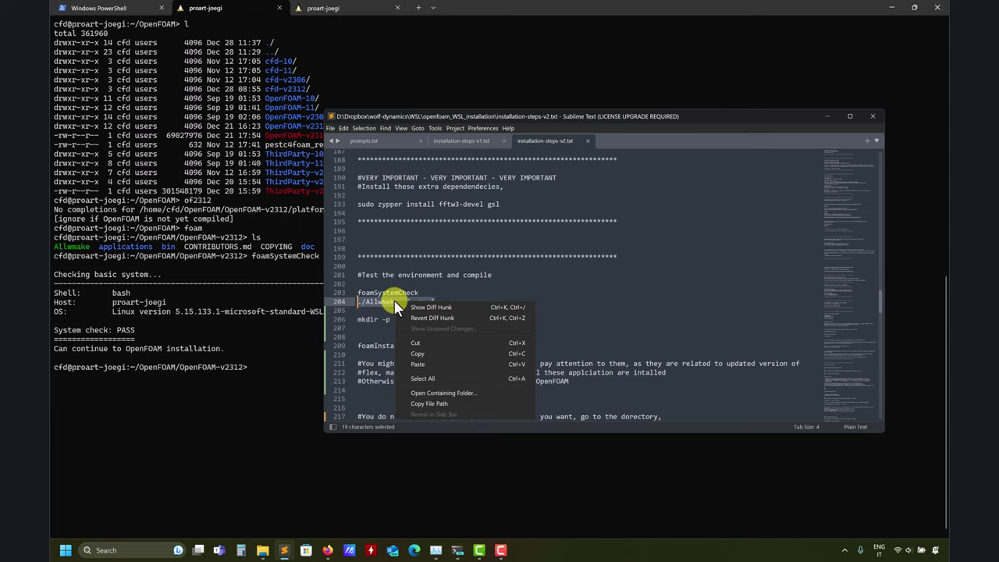
{"action": "left_click", "coordinate": [441, 357]}
{"action": "left_click", "coordinate": [299, 358]}
{"action": "key", "text": "ctrl+v"}
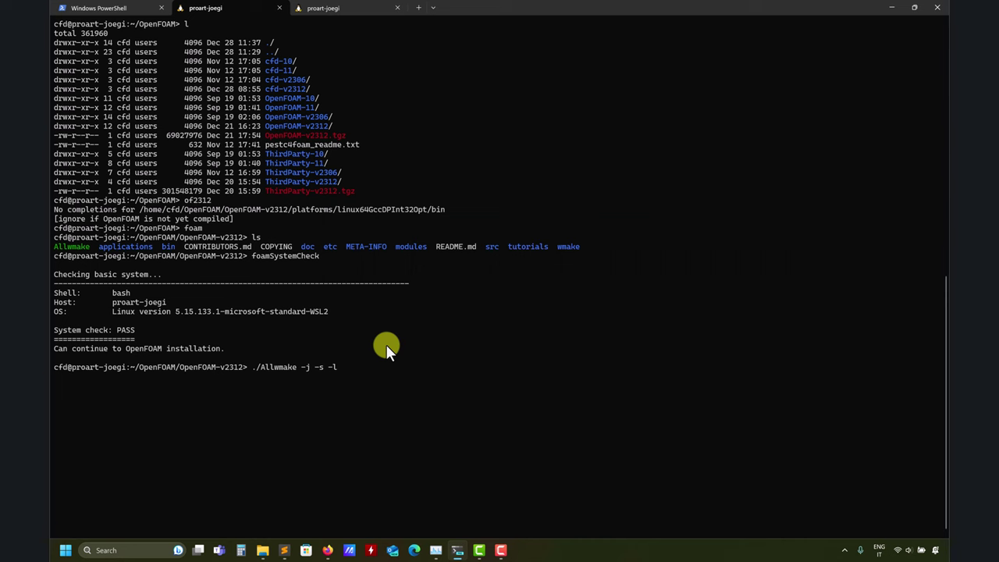
{"action": "key", "text": "Return"}
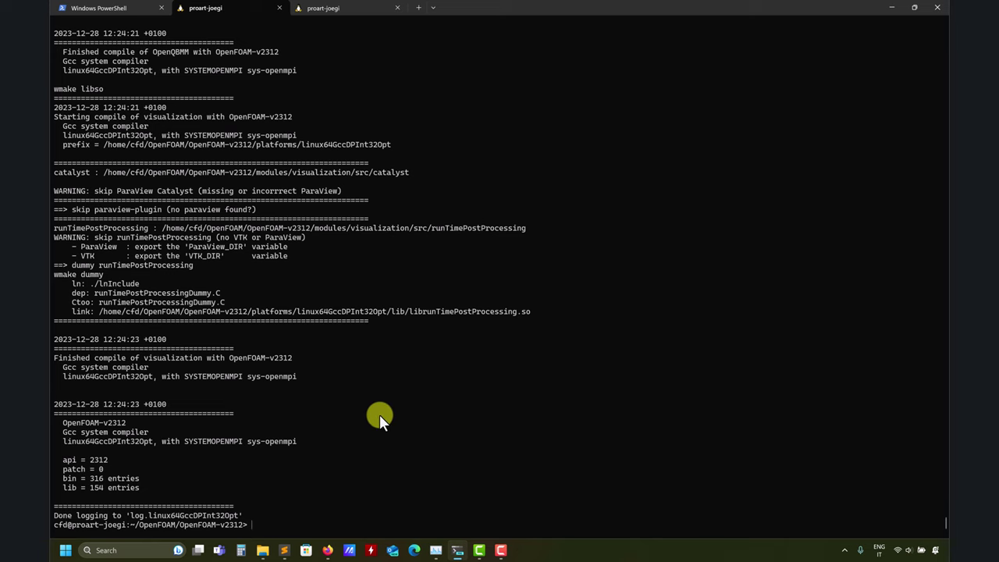
- Create the $FOAM_RUN directory by running the mkdir -p command copied from the installation notes
{"action": "left_click", "coordinate": [284, 550]}
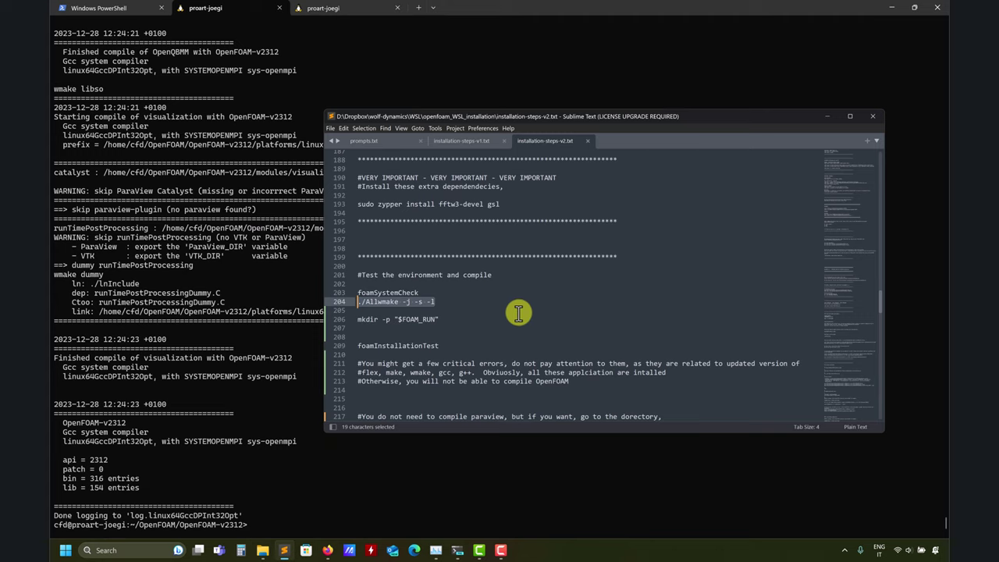
{"action": "left_click_drag", "start_coordinate": [441, 319], "coordinate": [353, 319]}
{"action": "right_click", "coordinate": [381, 319]}
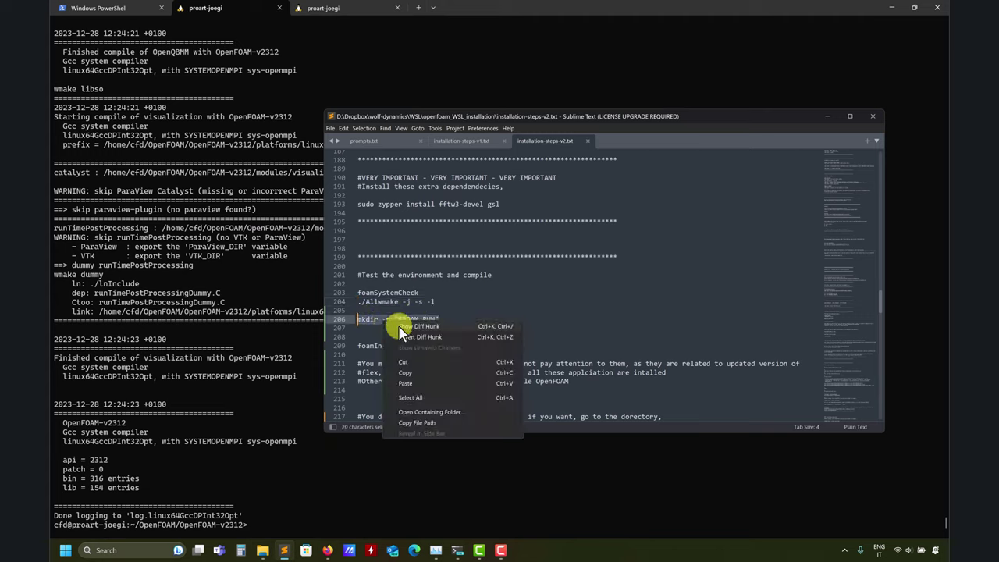
{"action": "left_click", "coordinate": [423, 373]}
{"action": "left_click", "coordinate": [254, 393]}
{"action": "key", "text": "ctrl+v"}
{"action": "key", "text": "Return"}
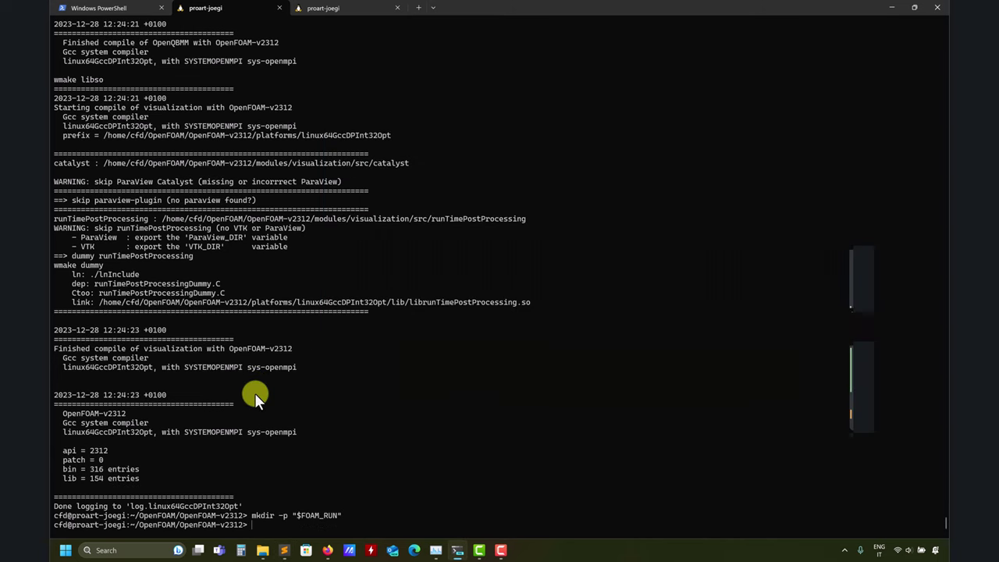
- Move into the run directory with run, then into the tutorials folder with tut
{"action": "type", "text": "run"}
{"action": "key", "text": "Return"}
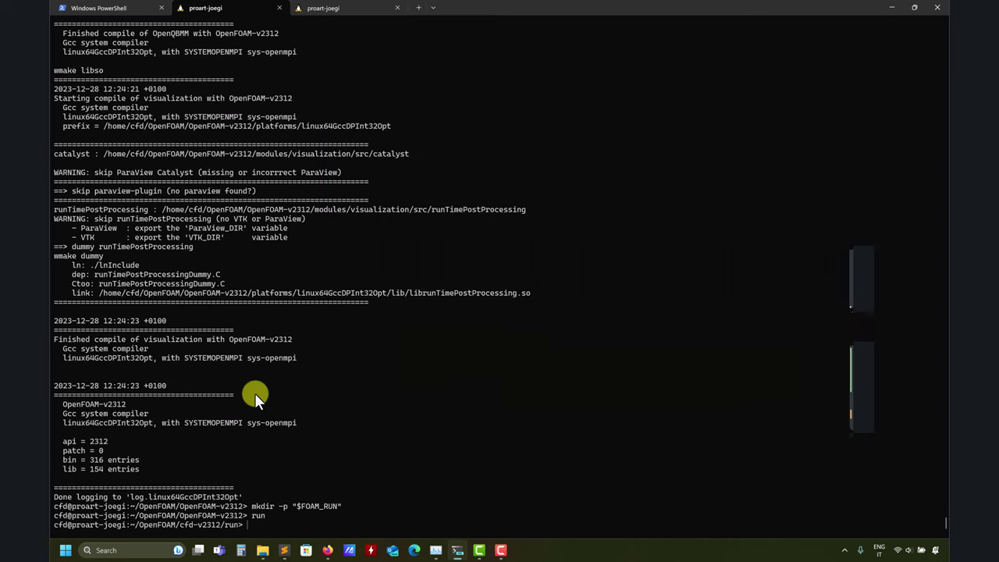
{"action": "type", "text": "tut"}
{"action": "key", "text": "Return"}
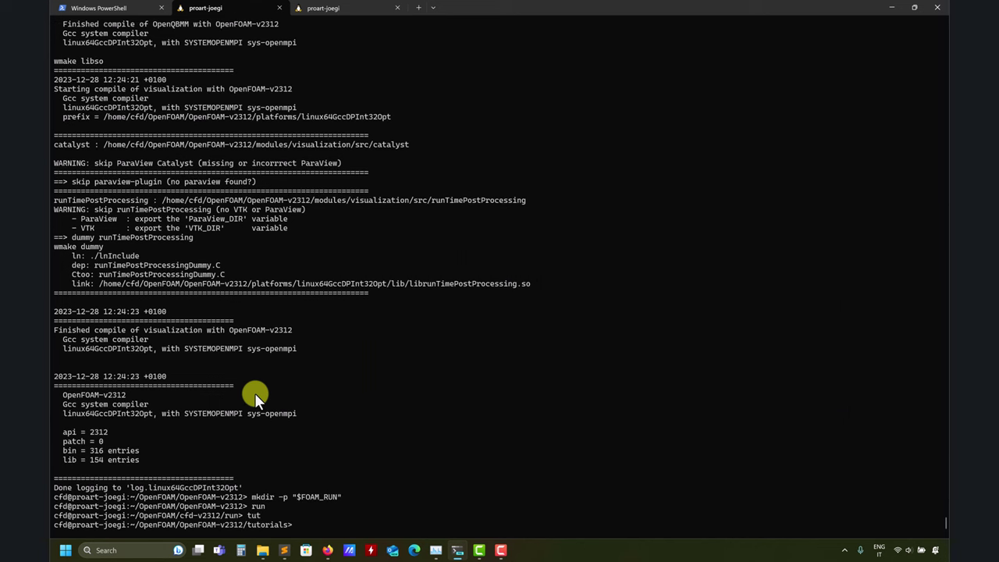
- Copy the foamInstallationTest command from the installation notes for the terminal
{"action": "left_click", "coordinate": [284, 549]}
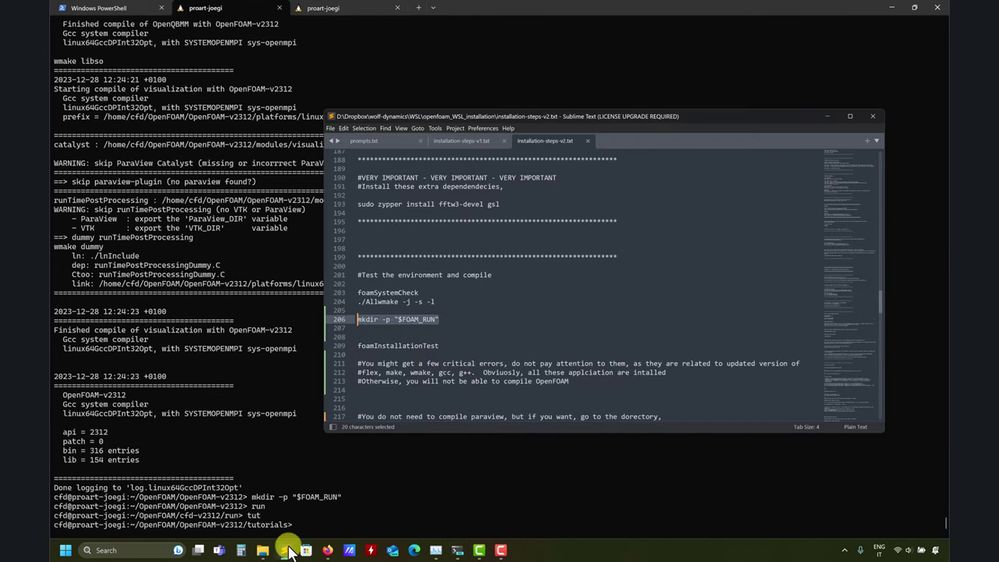
{"action": "double_click", "coordinate": [406, 346]}
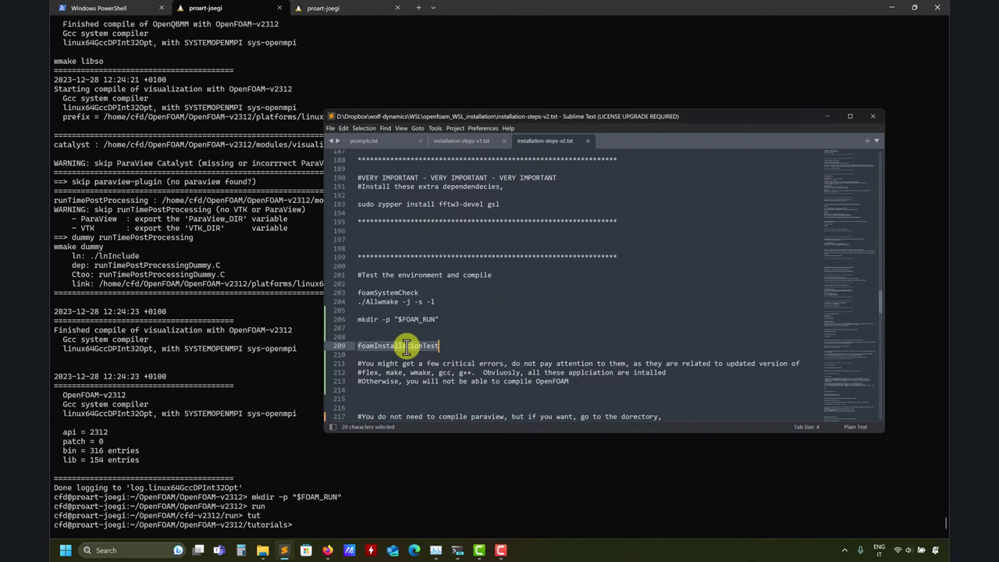
{"action": "right_click", "coordinate": [406, 345]}
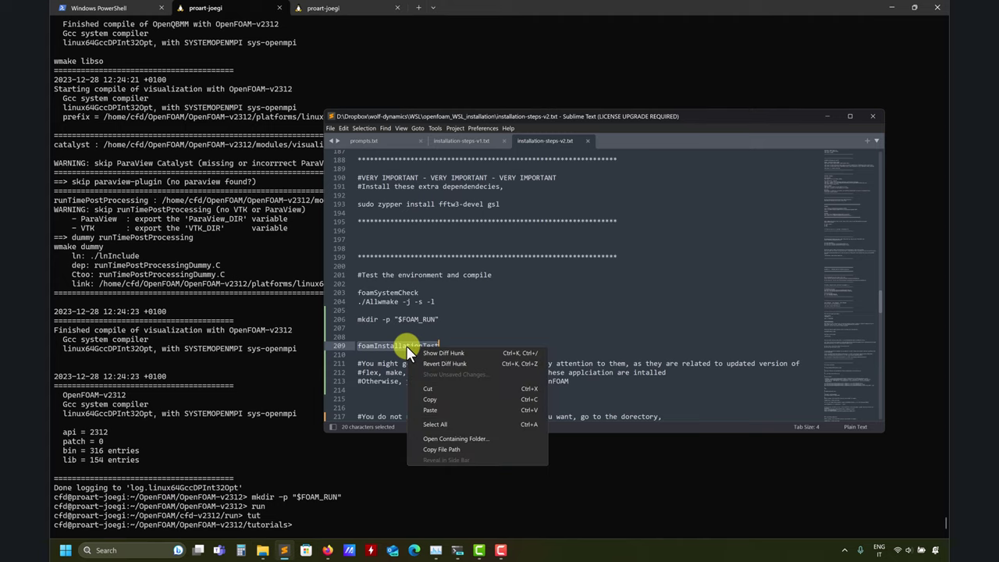
{"action": "left_click", "coordinate": [428, 399]}
{"action": "left_click", "coordinate": [337, 460]}
- Run foamInstallationTest and review its Software Components block reporting 2 critical errors
{"action": "right_click", "coordinate": [322, 455]}
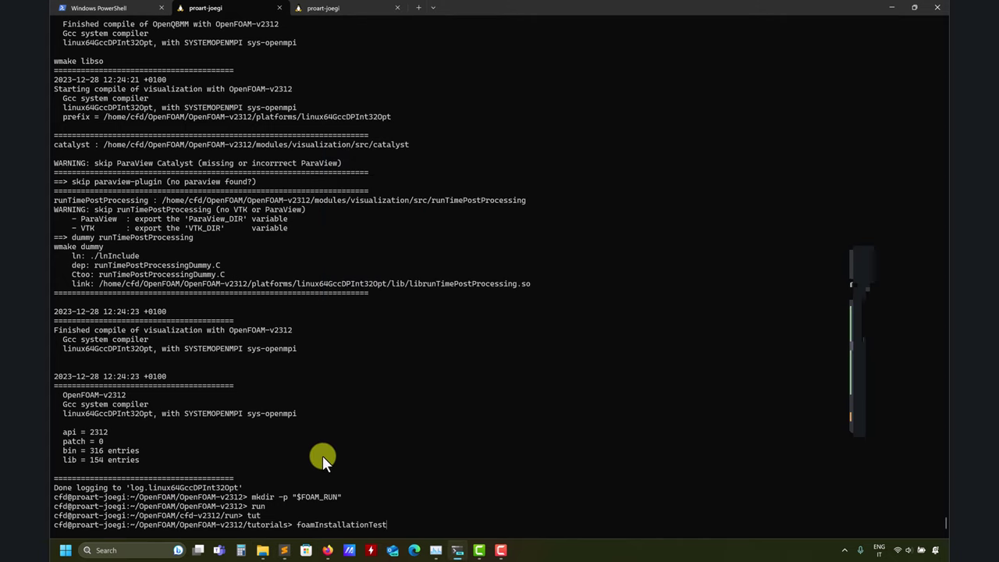
{"action": "key", "text": "Return"}
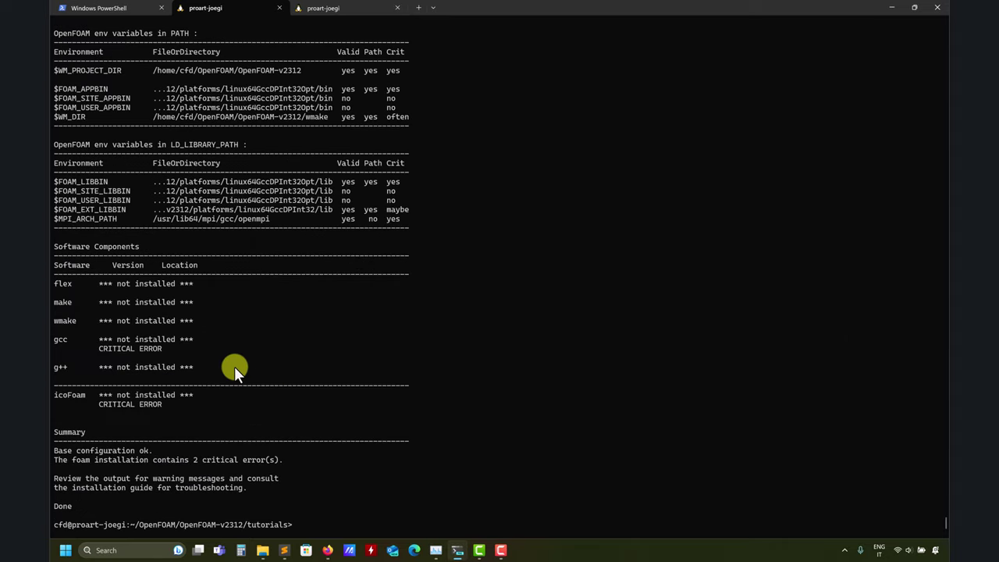
{"action": "left_click_drag", "start_coordinate": [172, 417], "coordinate": [49, 260]}
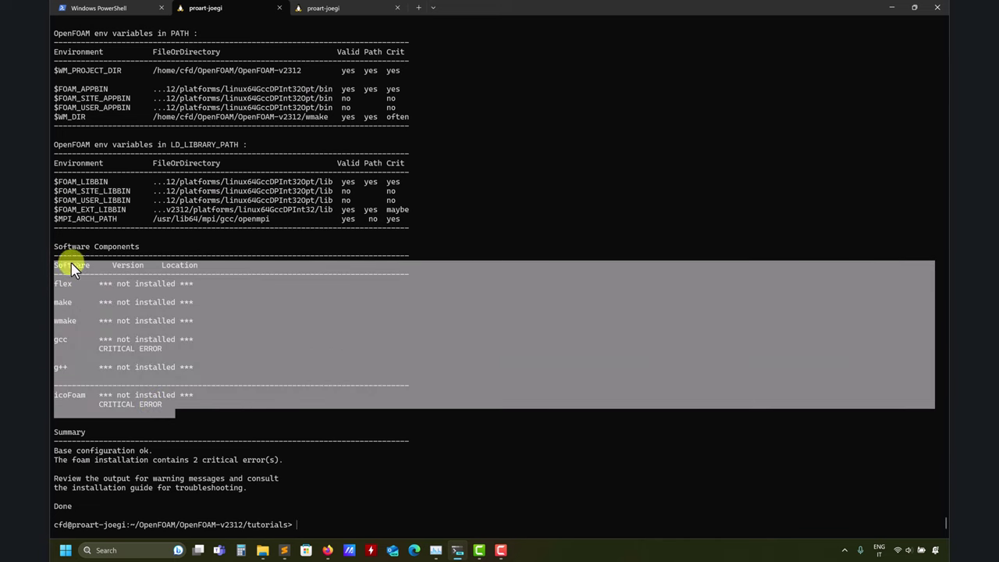
{"action": "scroll", "coordinate": [129, 337], "scroll_direction": "up", "scroll_amount": 10}
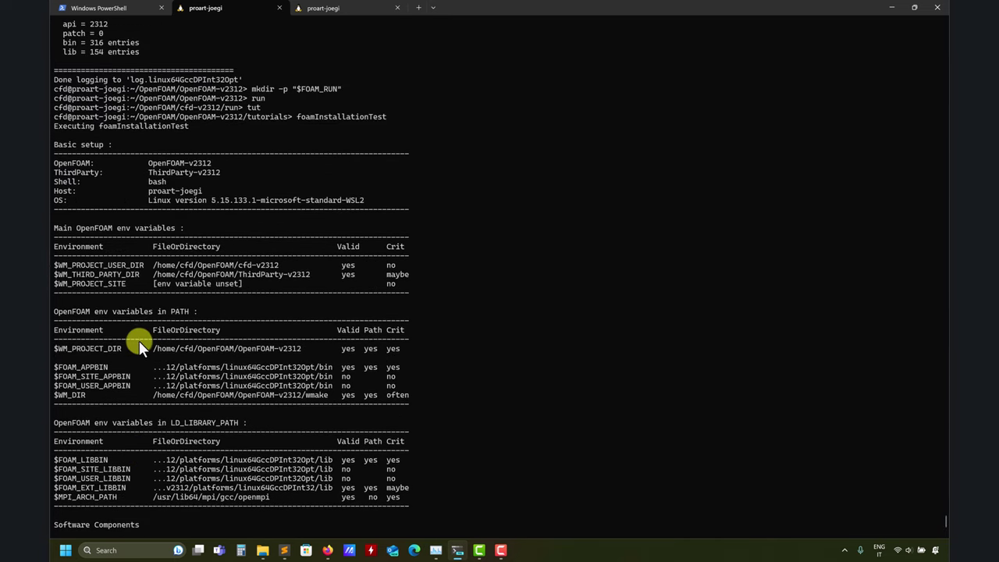
{"action": "scroll", "coordinate": [352, 234], "scroll_direction": "down", "scroll_amount": 10}
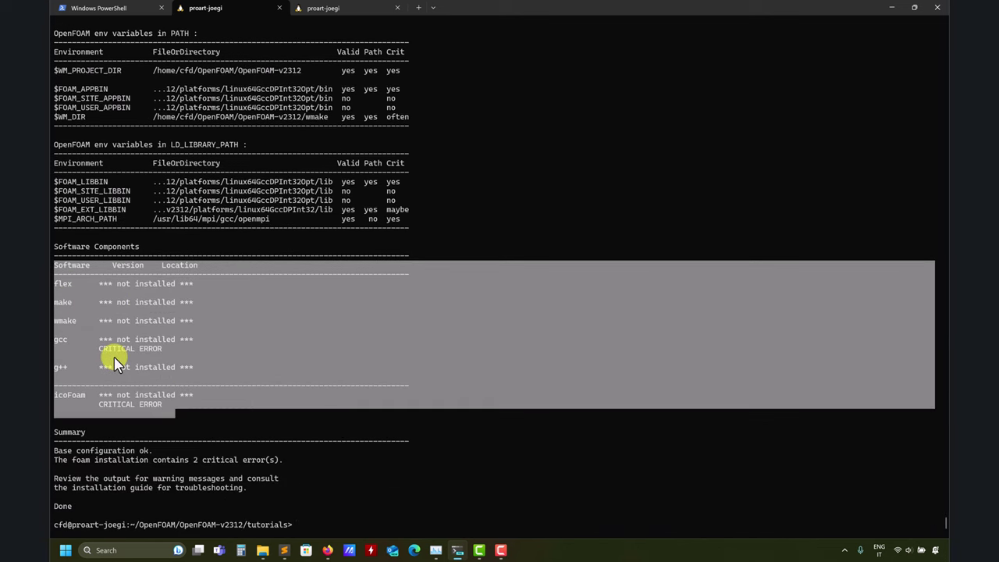
{"action": "left_click", "coordinate": [160, 377]}
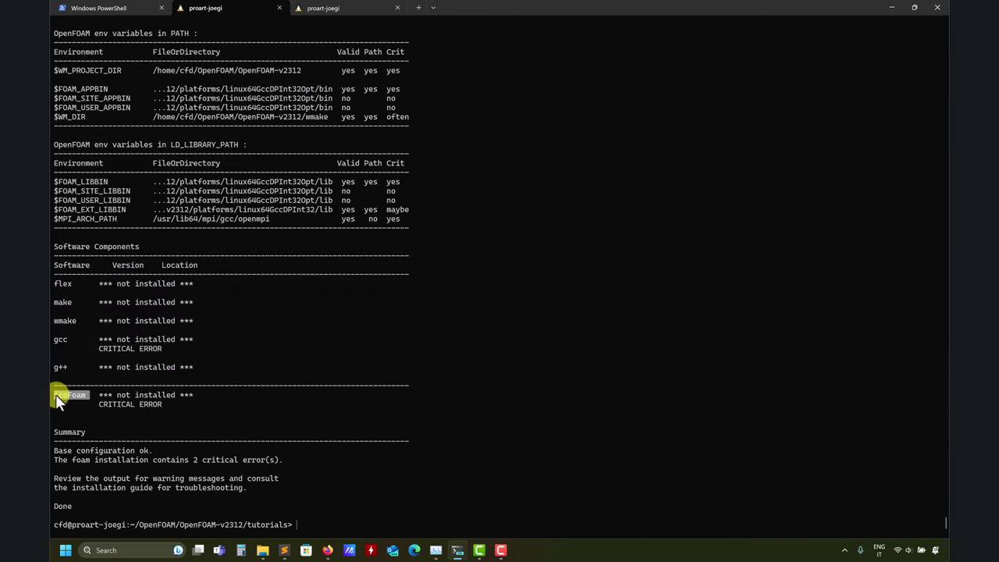
{"action": "double_click", "coordinate": [58, 338]}
- Glance at the notes, then list the v2312 tutorials folder contents with ls
{"action": "left_click", "coordinate": [891, 7]}
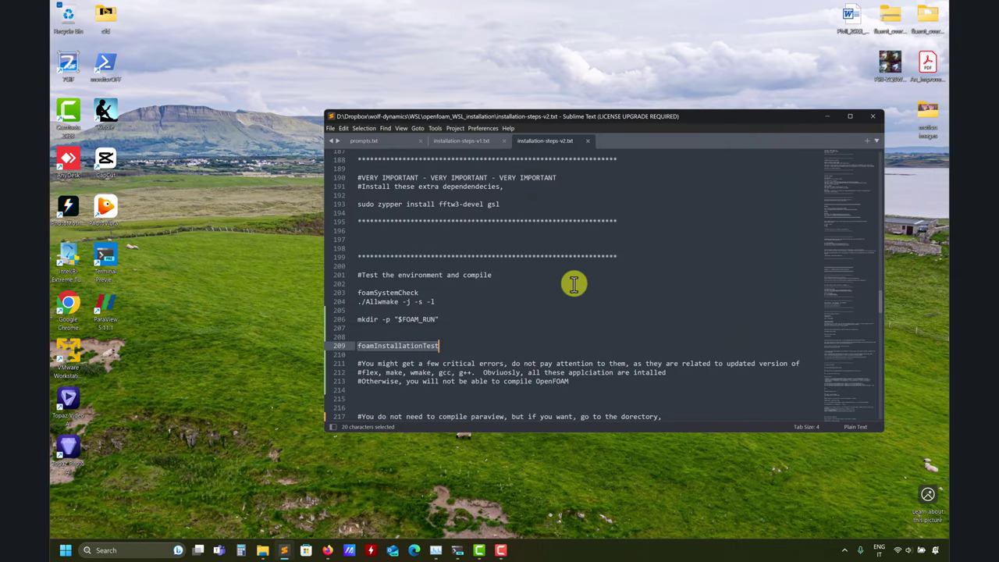
{"action": "scroll", "coordinate": [574, 284], "scroll_direction": "down", "scroll_amount": 2}
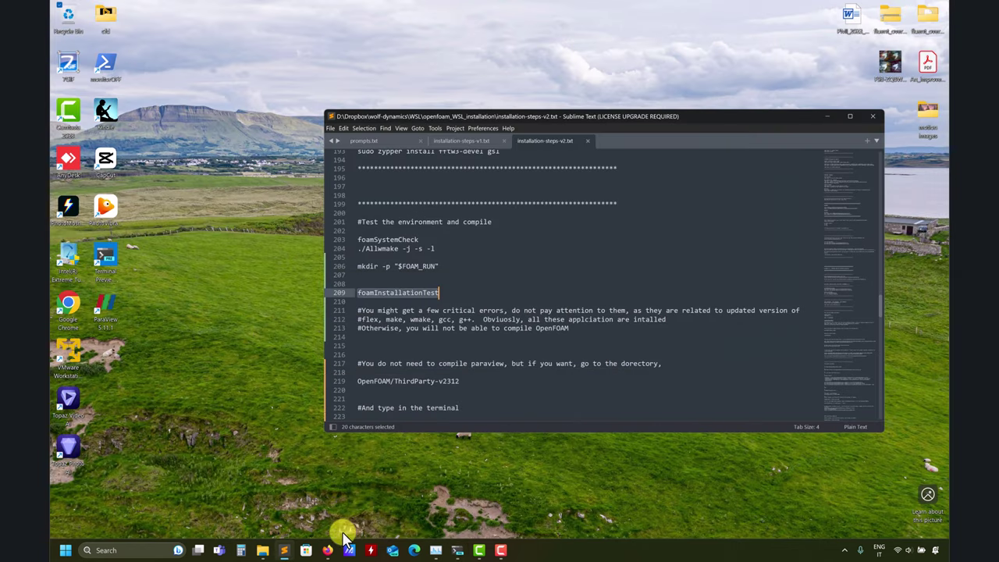
{"action": "scroll", "coordinate": [551, 308], "scroll_direction": "down", "scroll_amount": 3}
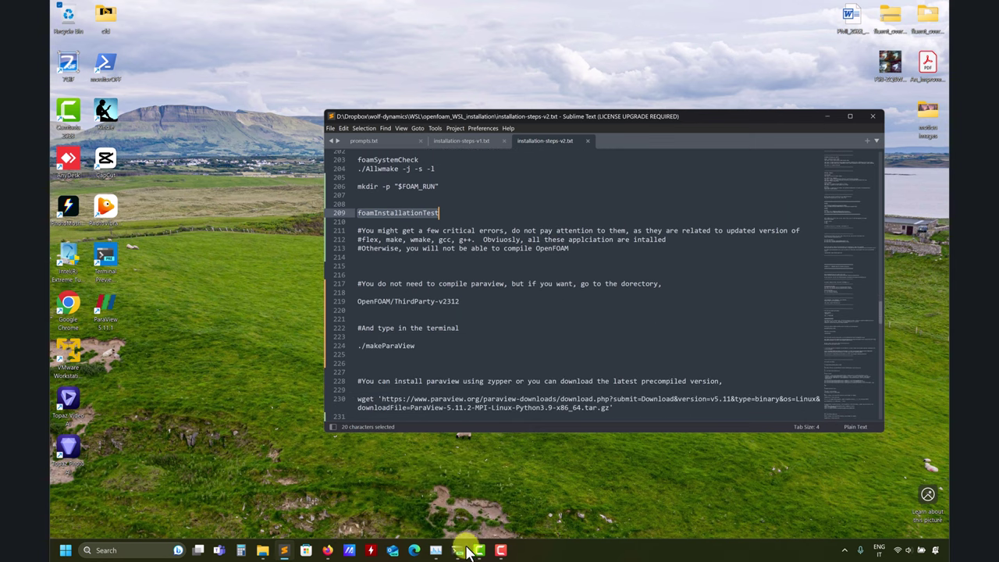
{"action": "left_click", "coordinate": [457, 551]}
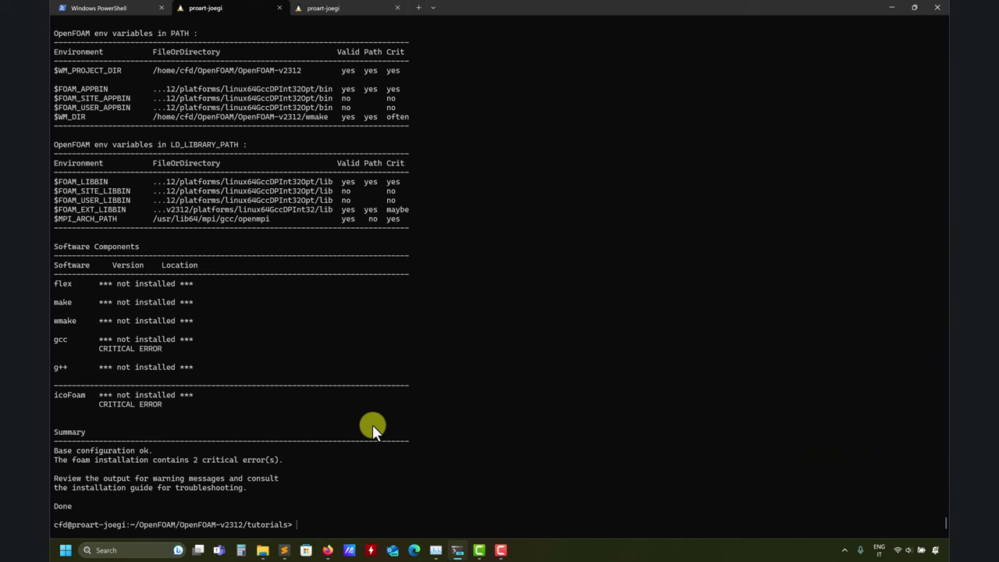
{"action": "type", "text": "ls"}
{"action": "key", "text": "Return"}
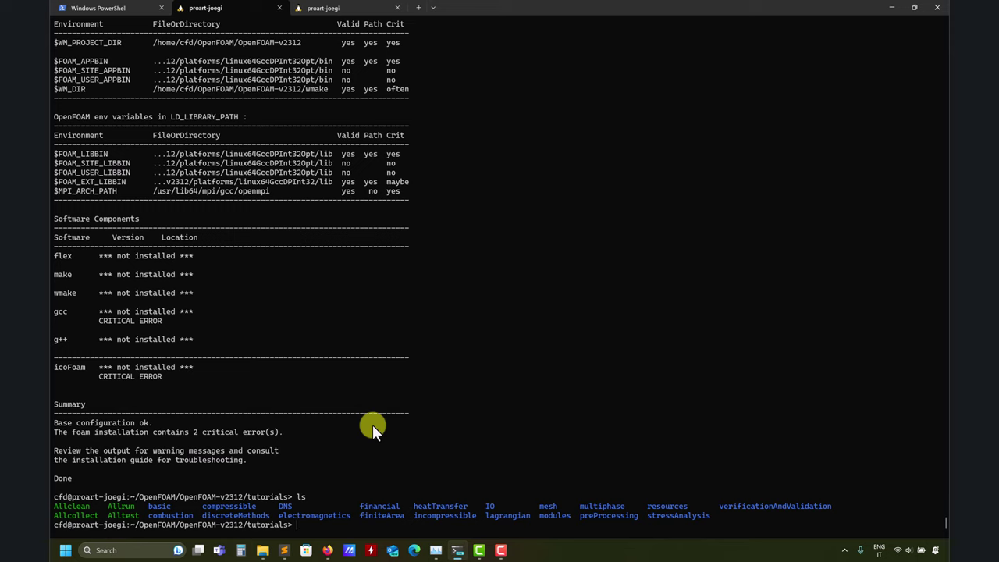
- Navigate into incompressible/icoFoam and list its tutorial cases
{"action": "type", "text": "cd i"}
{"action": "key", "text": "Tab"}
{"action": "key", "text": "Return"}
{"action": "type", "text": "ls"}
{"action": "key", "text": "Return"}
{"action": "type", "text": "cd in"}
{"action": "key", "text": "BackSpace"}
{"action": "type", "text": "c"}
{"action": "key", "text": "Tab"}
{"action": "key", "text": "Return"}
{"action": "type", "text": "ls"}
{"action": "key", "text": "Return"}
- Move into the cavity/cavity case folder and list its contents
{"action": "type", "text": "cd cavity"}
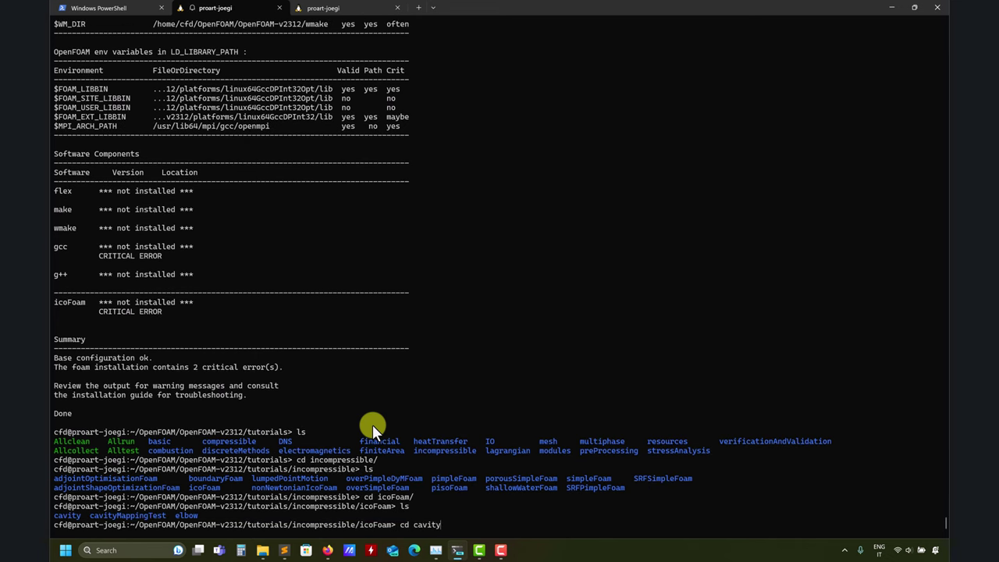
{"action": "key", "text": "Return"}
{"action": "type", "text": "ls"}
{"action": "key", "text": "Return"}
{"action": "type", "text": "cd cavity"}
{"action": "key", "text": "Return"}
{"action": "type", "text": "ls"}
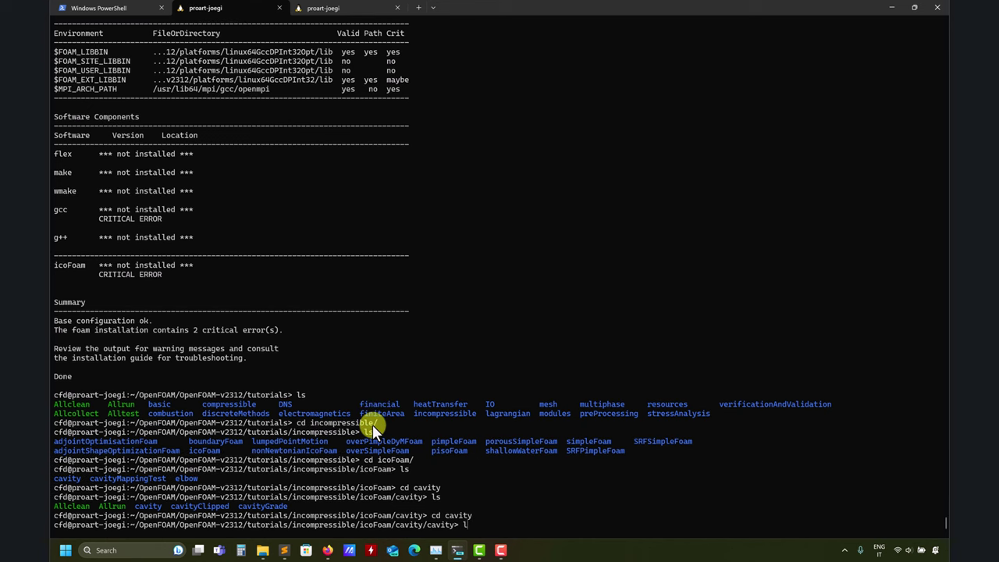
- Mesh the cavity with blockMesh, solve it with icoFoam, and list the results
{"action": "key", "text": "Return"}
{"action": "type", "text": "pa"}
{"action": "key", "text": "BackSpace"}
{"action": "key", "text": "BackSpace"}
{"action": "type", "text": "blockMesh"}
{"action": "key", "text": "Return"}
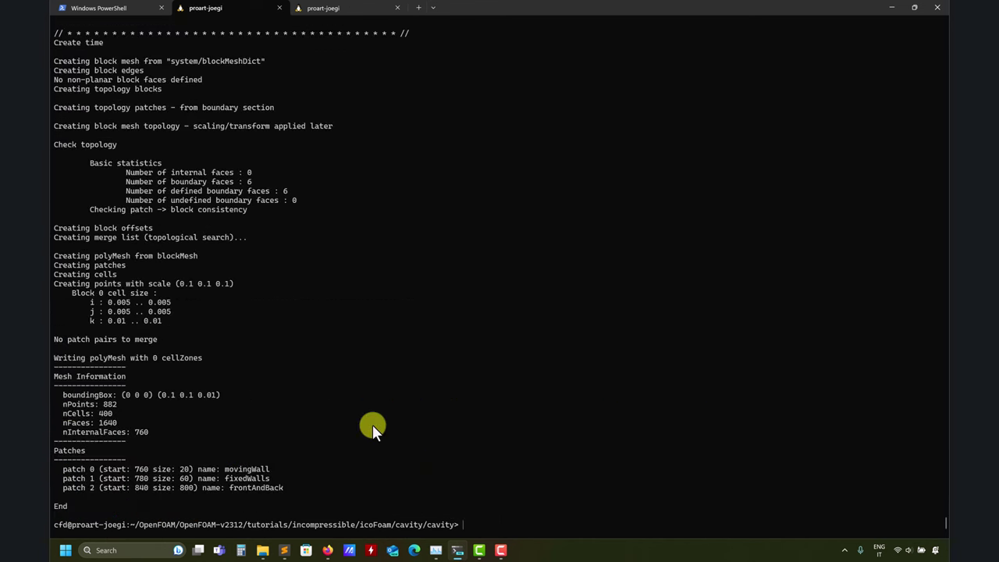
{"action": "type", "text": "icoFoam"}
{"action": "key", "text": "Return"}
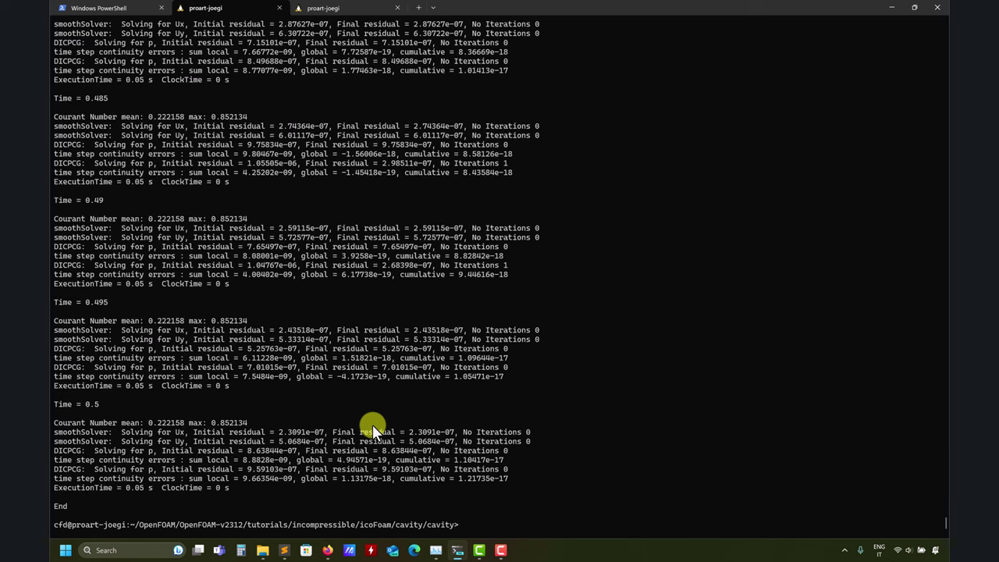
{"action": "type", "text": "p"}
{"action": "key", "text": "BackSpace"}
{"action": "type", "text": "ls"}
{"action": "key", "text": "Return"}
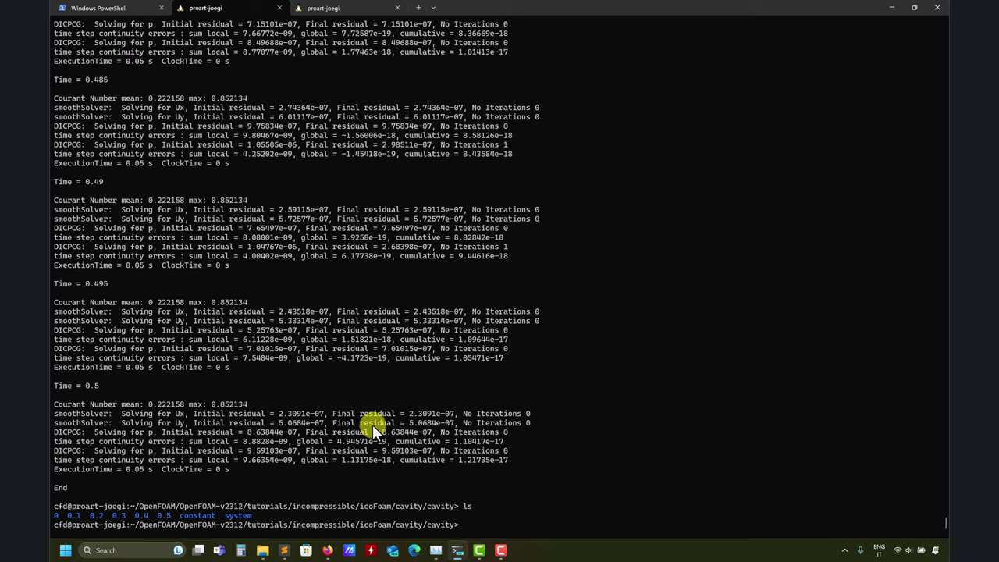
- Create an empty foam.case file and launch ParaView 5.11 with paraview511
{"action": "type", "text": "touch foam.case"}
{"action": "key", "text": "Return"}
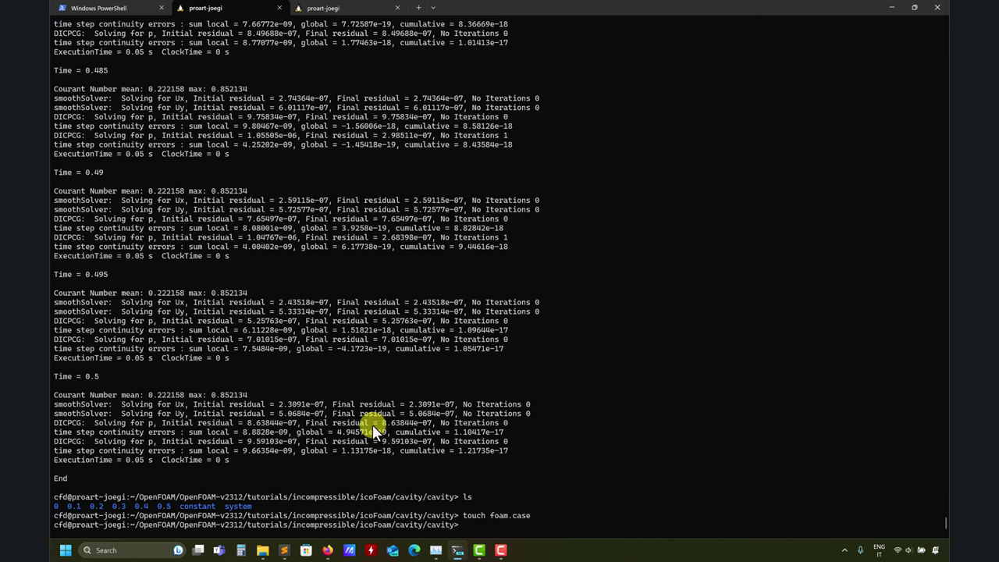
{"action": "type", "text": "paraview511"}
{"action": "key", "text": "Return"}
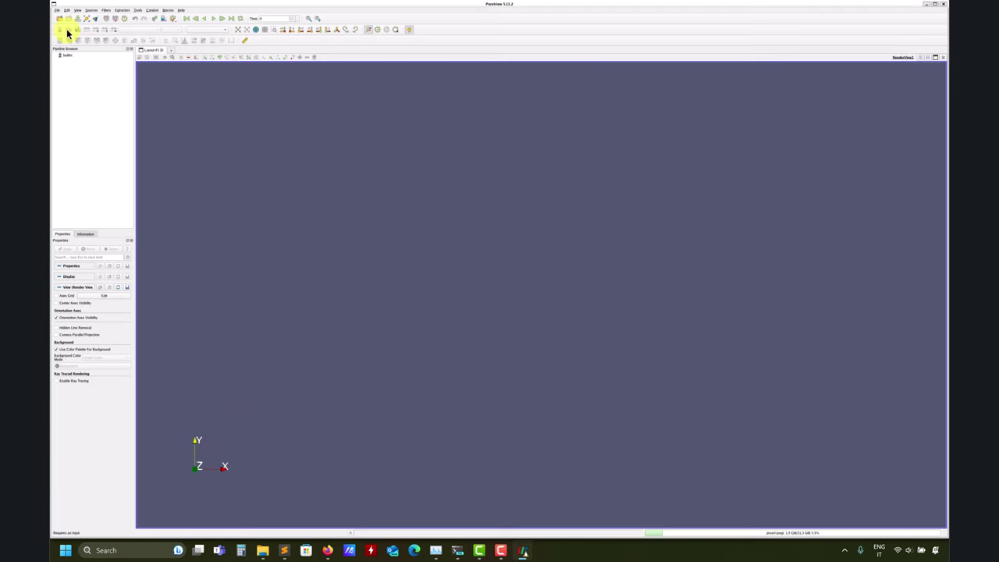
- Try loading foam.case in ParaView, cancel the reader choice, then cancel a second Open
{"action": "left_click", "coordinate": [218, 149]}
{"action": "left_click", "coordinate": [60, 19]}
{"action": "double_click", "coordinate": [457, 252]}
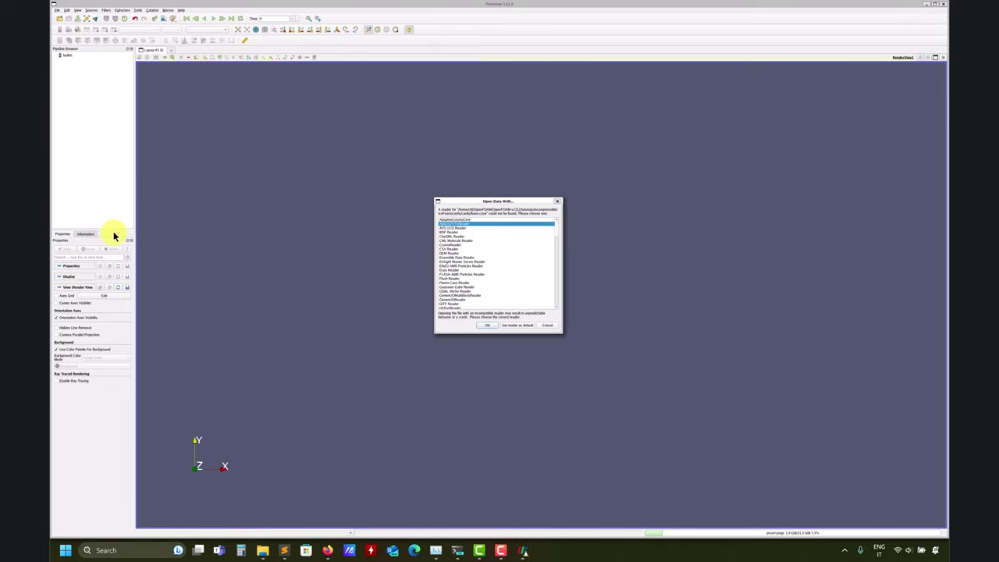
{"action": "left_click", "coordinate": [543, 324]}
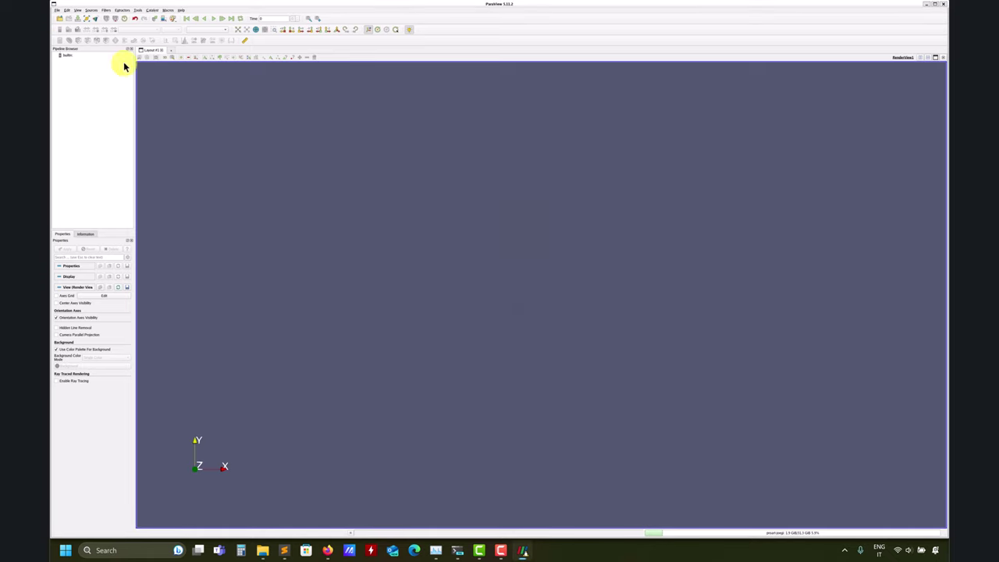
{"action": "left_click", "coordinate": [59, 19]}
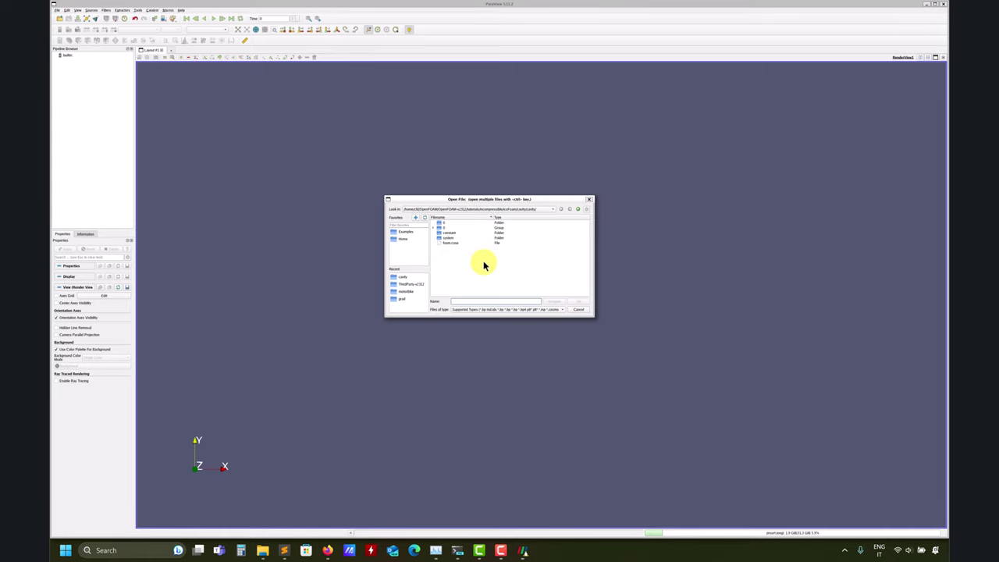
{"action": "left_click", "coordinate": [577, 310]}
- Close ParaView and delete foam.case from the cavity case with rm
{"action": "left_click", "coordinate": [942, 3]}
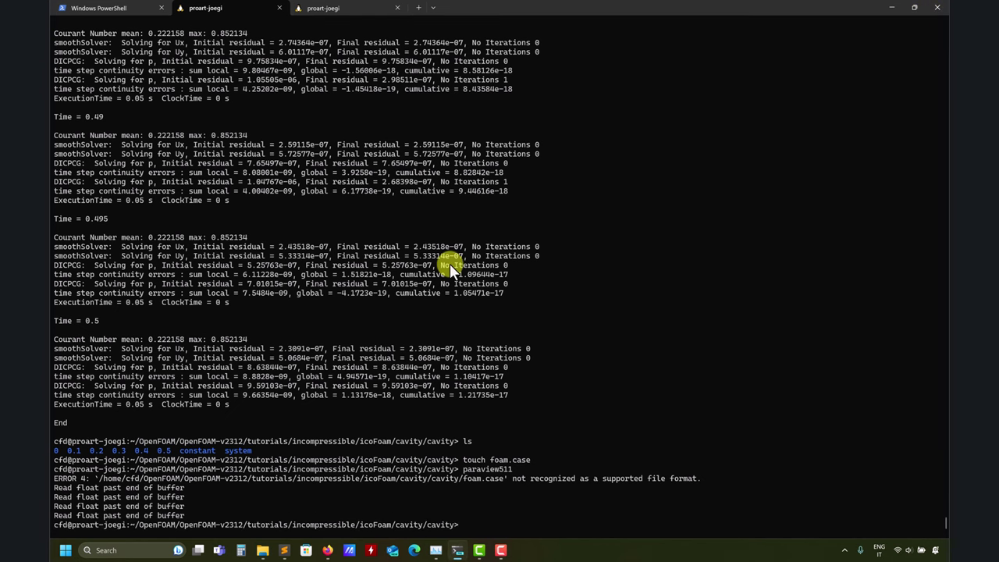
{"action": "type", "text": "ls"}
{"action": "key", "text": "Return"}
{"action": "type", "text": "tm"}
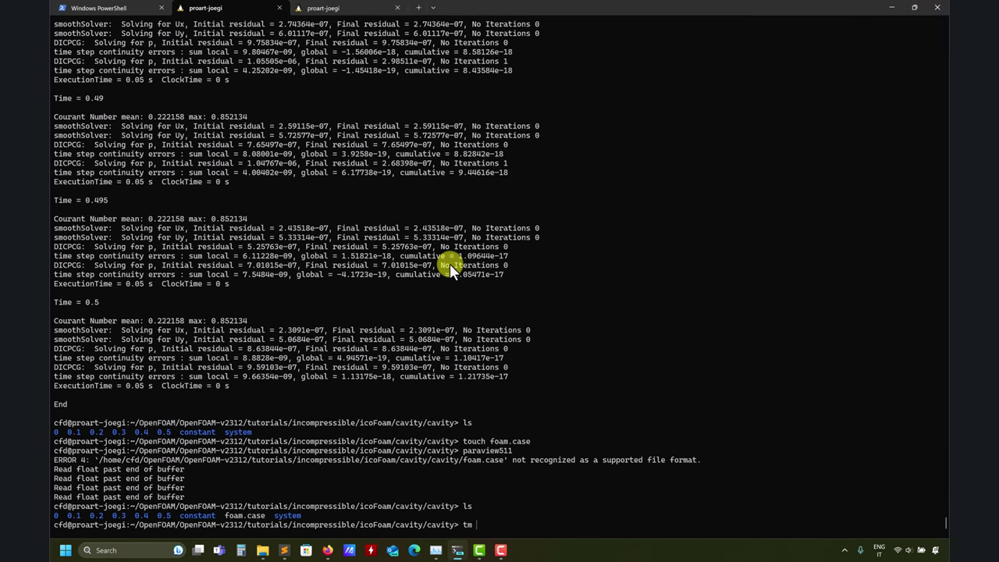
{"action": "type", "text": " f"}
{"action": "key", "text": "Tab"}
{"action": "key", "text": "Left"}
{"action": "key", "text": "Left"}
{"action": "key", "text": "BackSpace"}
{"action": "type", "text": "r"}
{"action": "key", "text": "Return"}
- Create an empty case.foam file with touch and relaunch ParaView via paraview511
{"action": "type", "text": "touch "}
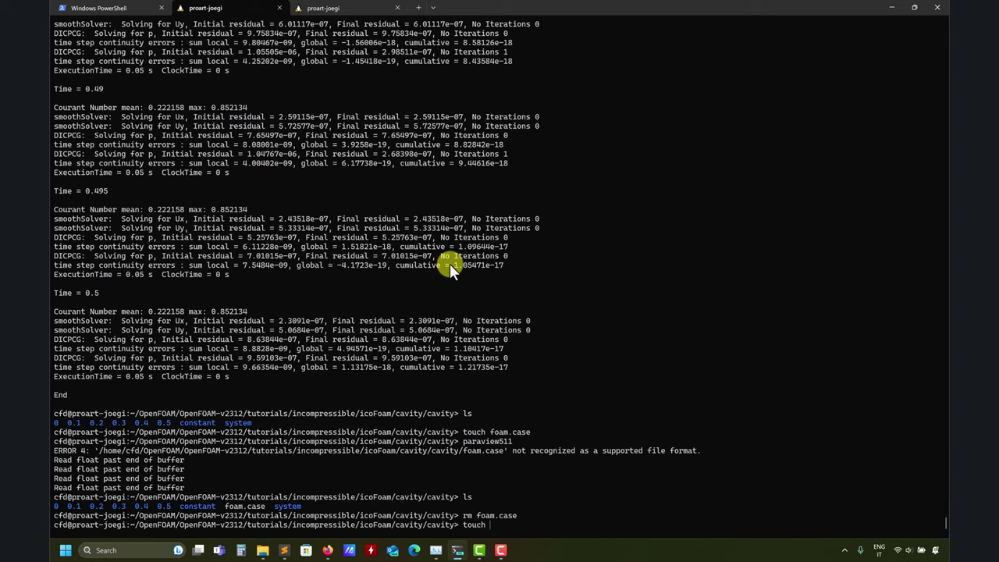
{"action": "type", "text": "case.foam"}
{"action": "key", "text": "Return"}
{"action": "type", "text": "paraview511"}
{"action": "key", "text": "Return"}
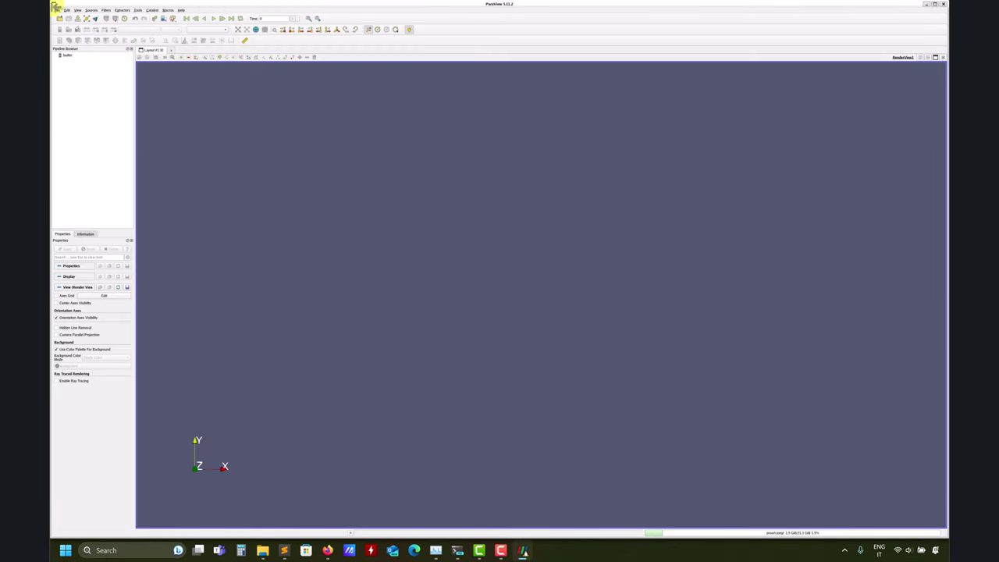
- Open case.foam, apply it, colour the cavity by U Magnitude, then close ParaView
{"action": "left_click", "coordinate": [60, 18]}
{"action": "double_click", "coordinate": [460, 253]}
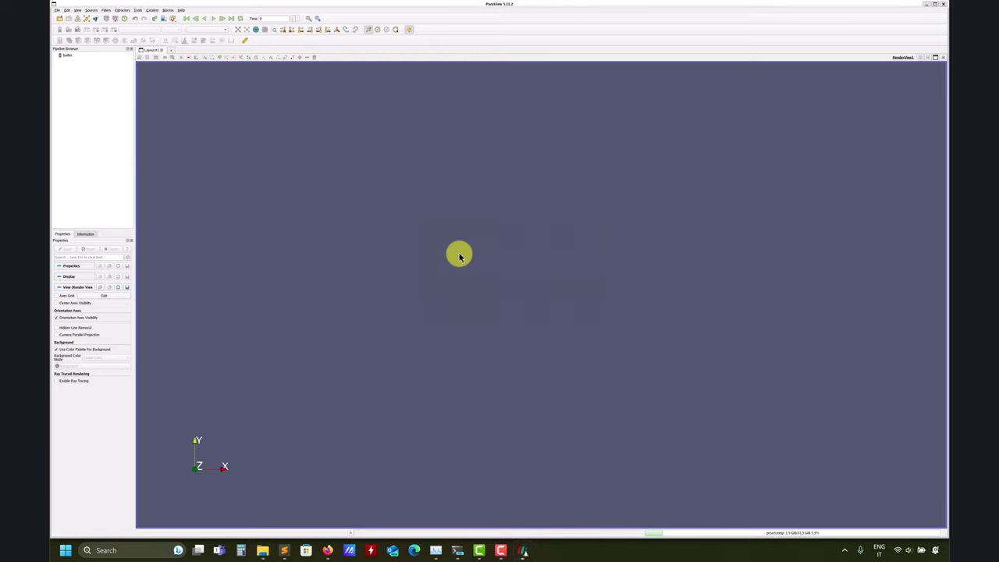
{"action": "left_click", "coordinate": [71, 250]}
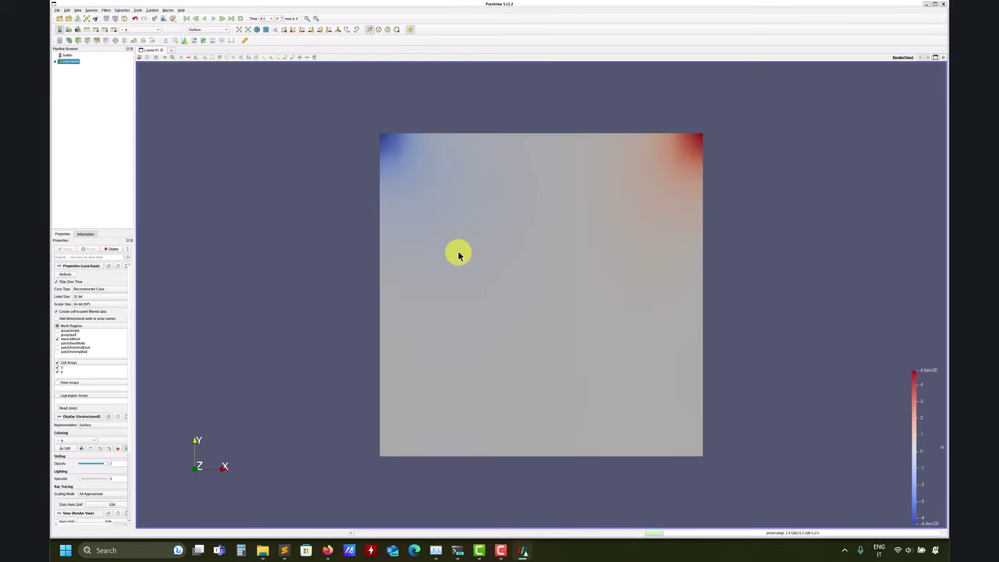
{"action": "left_click", "coordinate": [146, 29]}
{"action": "left_click", "coordinate": [146, 37]}
{"action": "left_click", "coordinate": [134, 31]}
{"action": "left_click", "coordinate": [138, 31]}
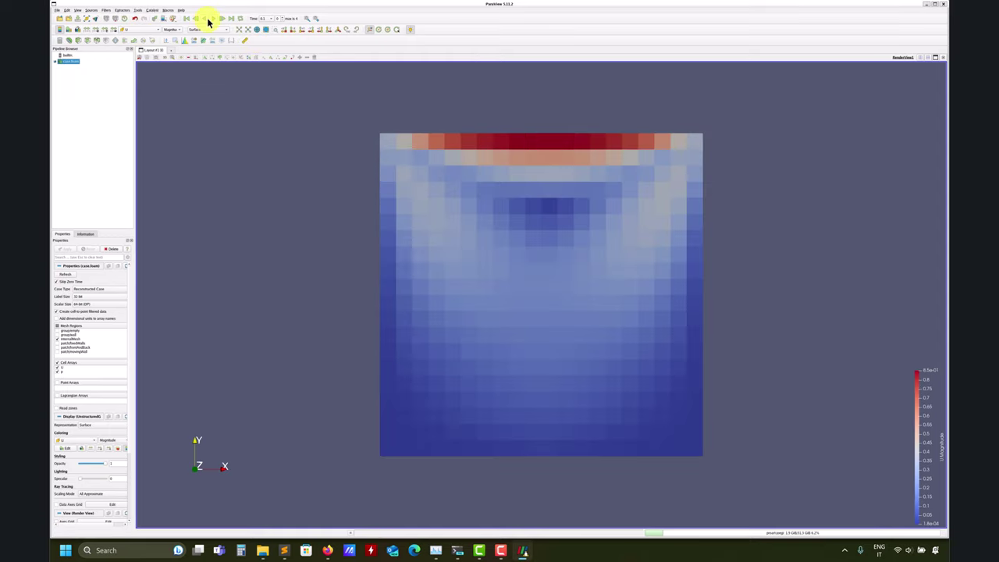
{"action": "left_click", "coordinate": [944, 5]}
- Clean the cavity case results with foamCleanTutorials
{"action": "key", "text": "Return"}
{"action": "type", "text": "foamCleanT"}
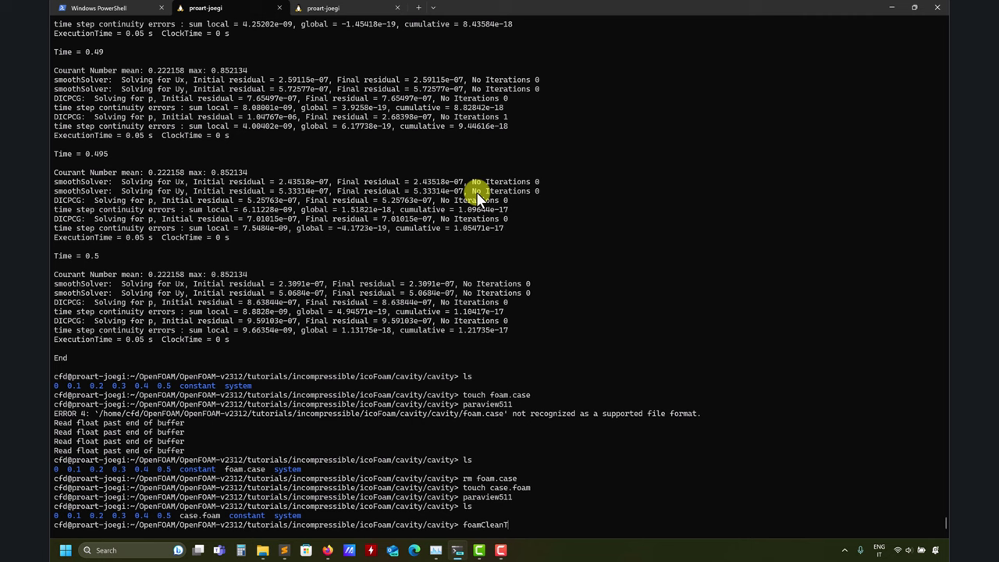
{"action": "key", "text": "Tab"}
{"action": "key", "text": "Return"}
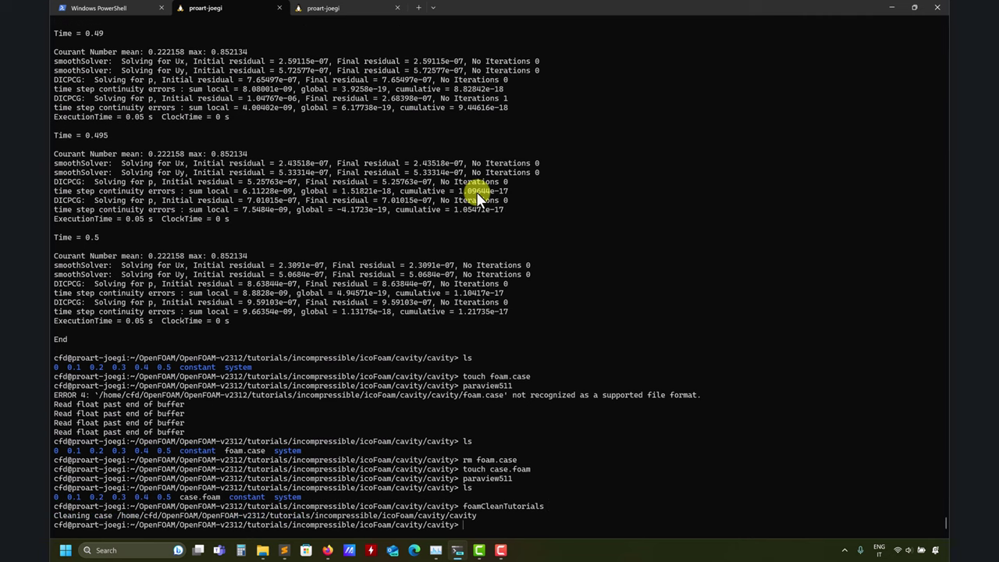
- Jump to the OpenFOAM-v2312 folder with foam and list its contents
{"action": "type", "text": "foam"}
{"action": "key", "text": "Return"}
{"action": "type", "text": "ls"}
{"action": "key", "text": "Return"}
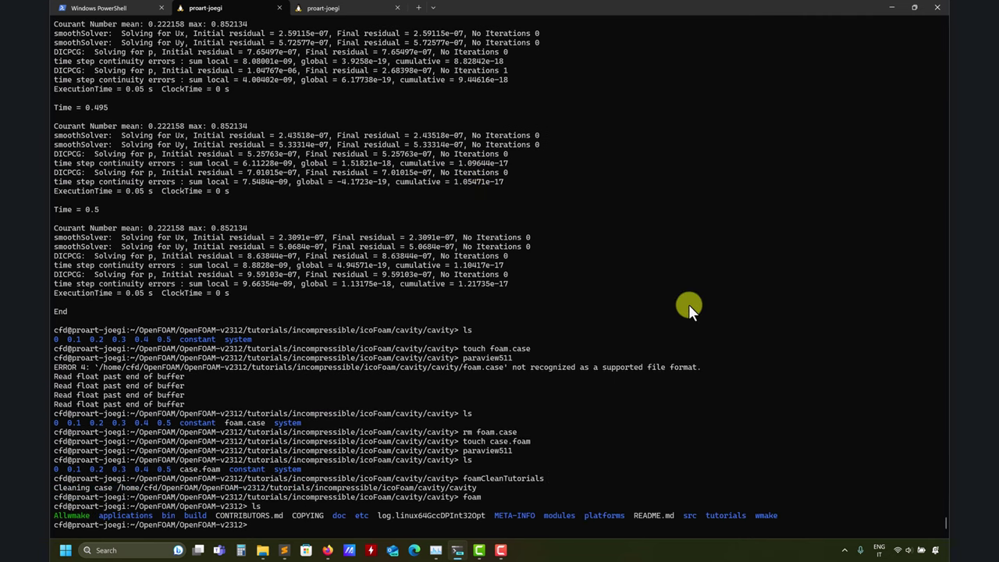
{"action": "left_click", "coordinate": [434, 499]}
{"action": "type", "text": "l"}
{"action": "key", "text": "Return"}
- Go up a level into ThirdParty-v2312, list it, and return to the installation notes
{"action": "type", "text": "scd .."}
{"action": "key", "text": "Return"}
{"action": "type", "text": "ls"}
{"action": "key", "text": "Return"}
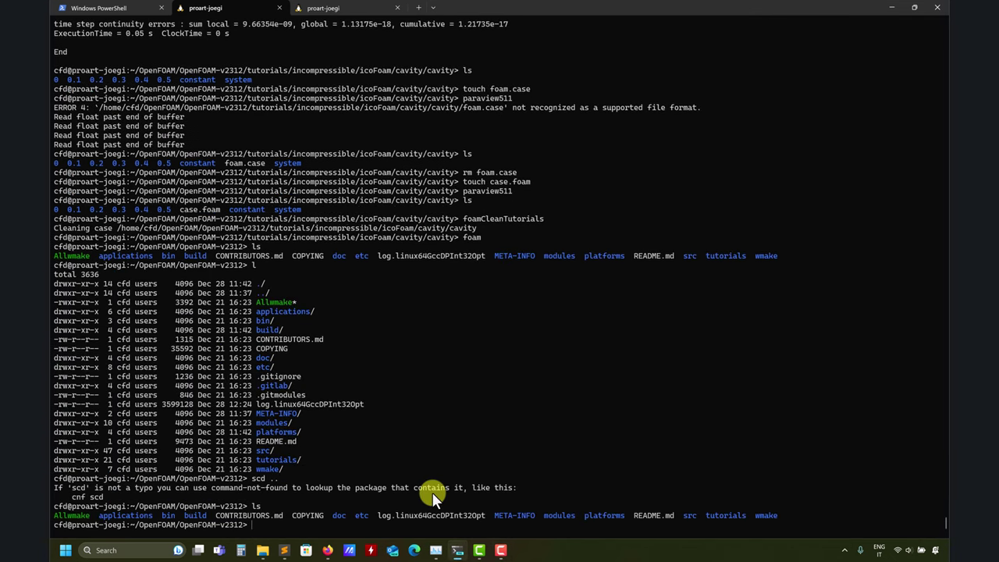
{"action": "type", "text": "cd .."}
{"action": "key", "text": "Return"}
{"action": "type", "text": "ls"}
{"action": "key", "text": "Return"}
{"action": "type", "text": "cd "}
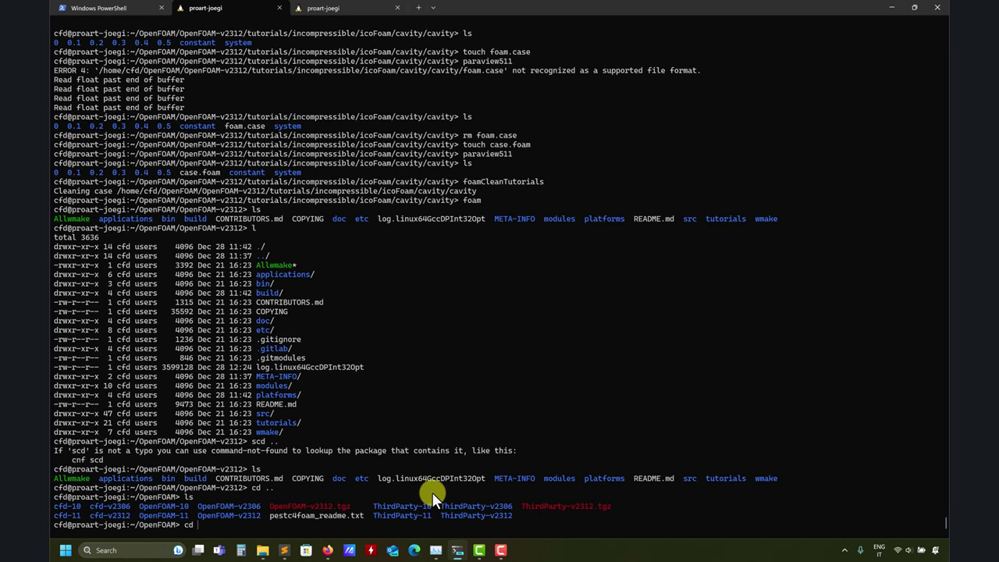
{"action": "type", "text": "T"}
{"action": "key", "text": "Tab"}
{"action": "type", "text": "v2312/"}
{"action": "key", "text": "Return"}
{"action": "type", "text": "ls"}
{"action": "key", "text": "Return"}
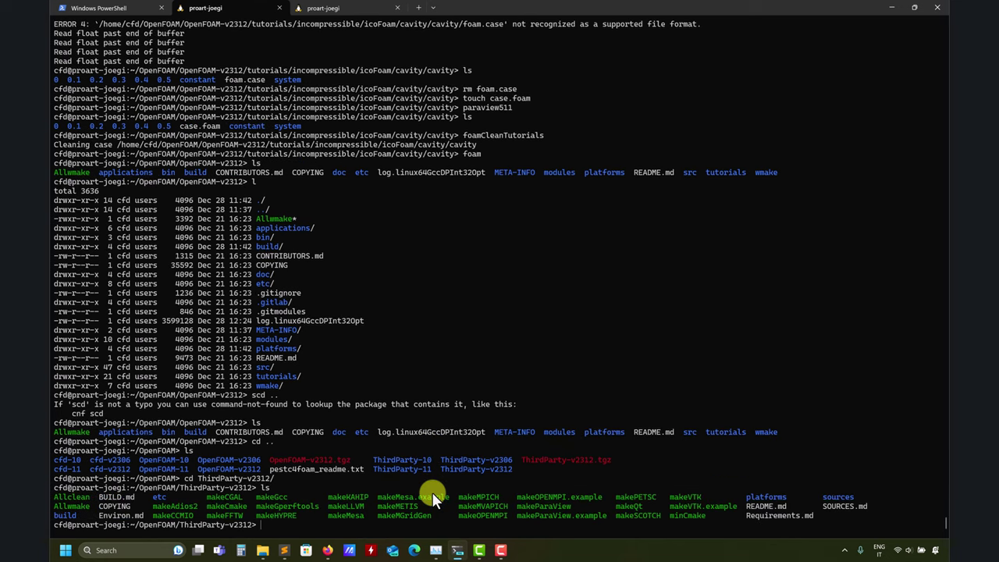
{"action": "left_click", "coordinate": [283, 550]}
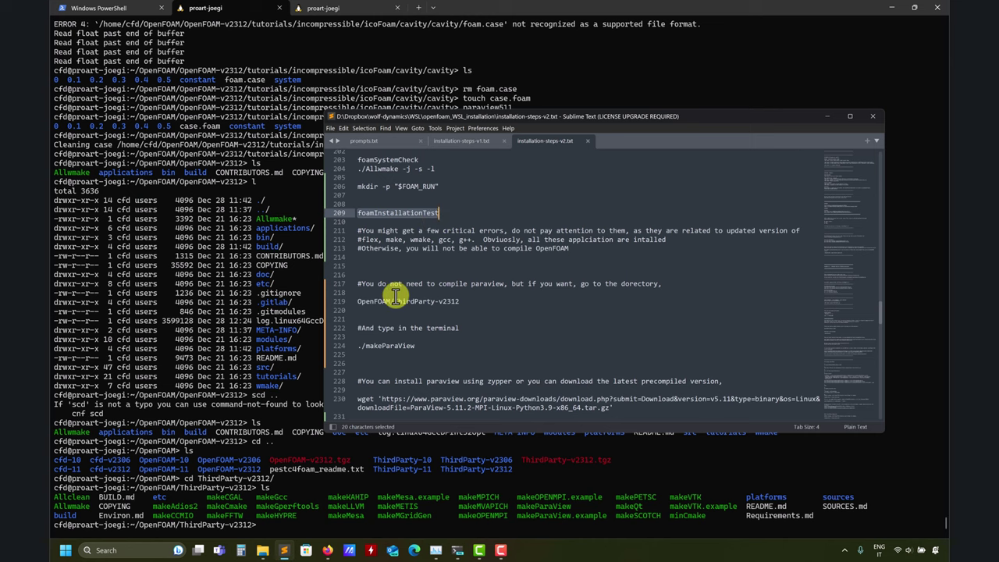
- Start building ParaView from source by running ./makeParaView in ThirdParty-v2312
{"action": "double_click", "coordinate": [386, 346]}
{"action": "left_click", "coordinate": [285, 453]}
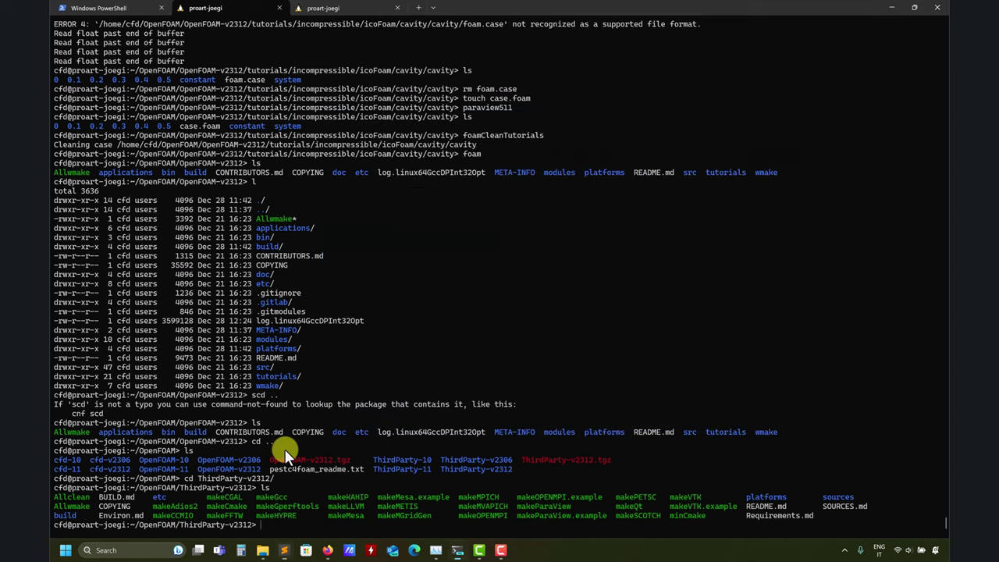
{"action": "type", "text": "./makeP"}
{"action": "key", "text": "Tab"}
{"action": "key", "text": "Tab"}
{"action": "type", "text": "a"}
{"action": "key", "text": "Tab"}
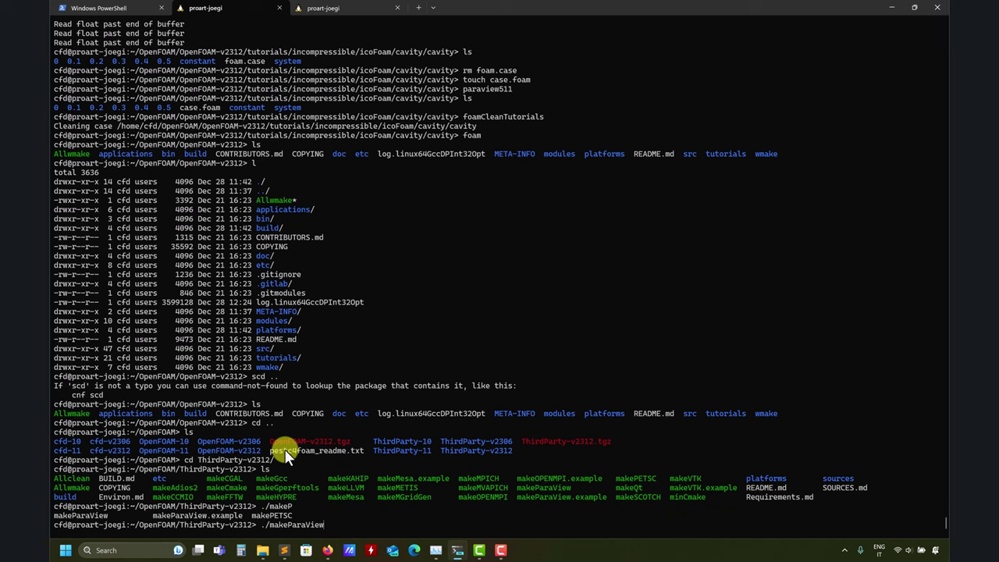
{"action": "key", "text": "Return"}
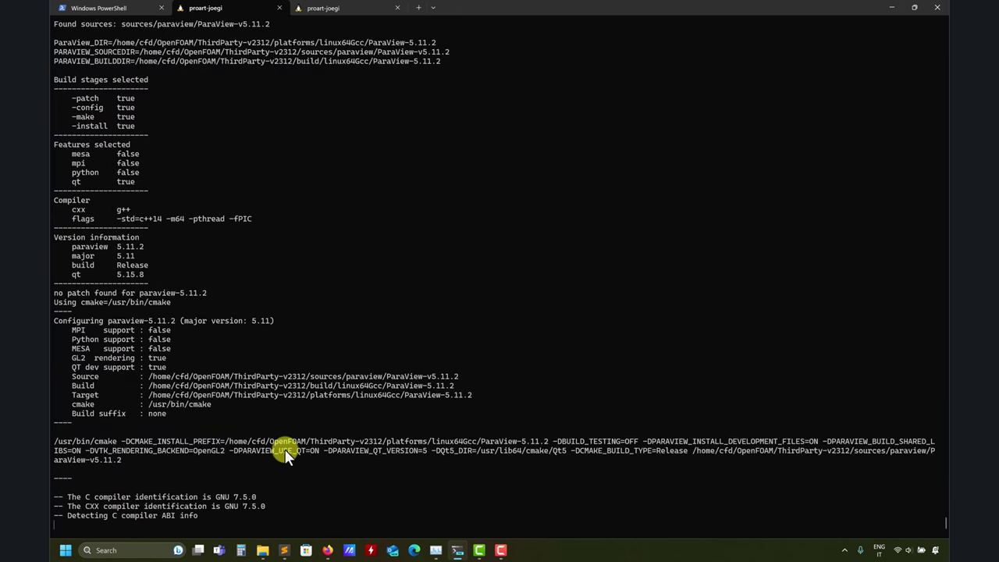
- Review the ParaView wget download line in the notes, then minimize Sublime Text
{"action": "left_click", "coordinate": [284, 550]}
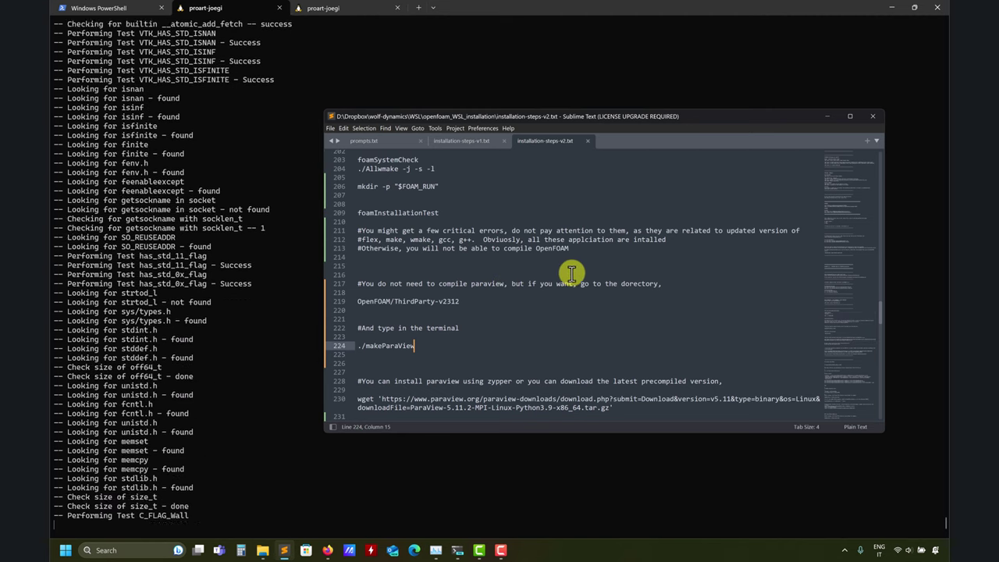
{"action": "scroll", "coordinate": [575, 275], "scroll_direction": "down", "scroll_amount": 1}
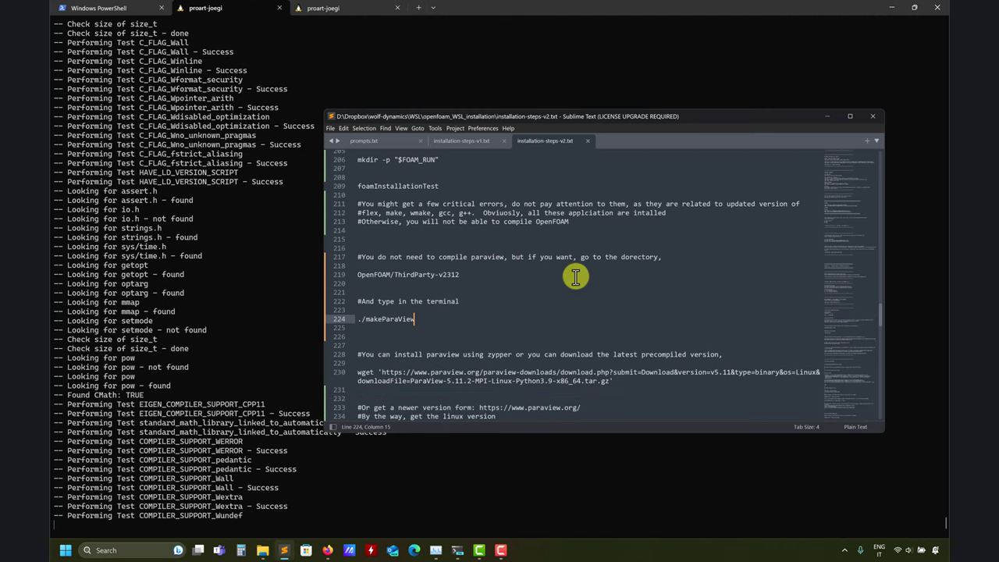
{"action": "scroll", "coordinate": [562, 281], "scroll_direction": "down", "scroll_amount": 2}
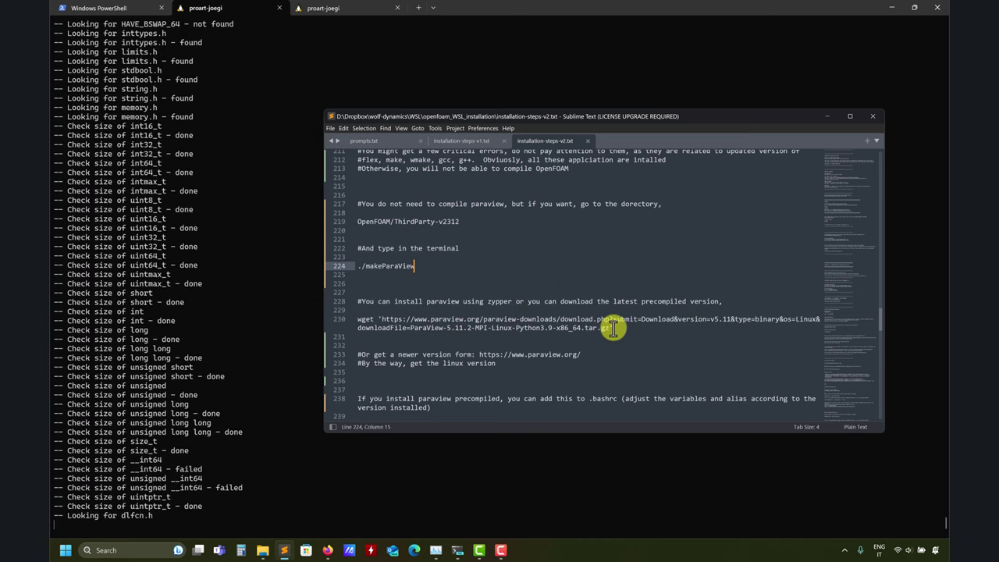
{"action": "left_click_drag", "start_coordinate": [614, 327], "coordinate": [347, 318]}
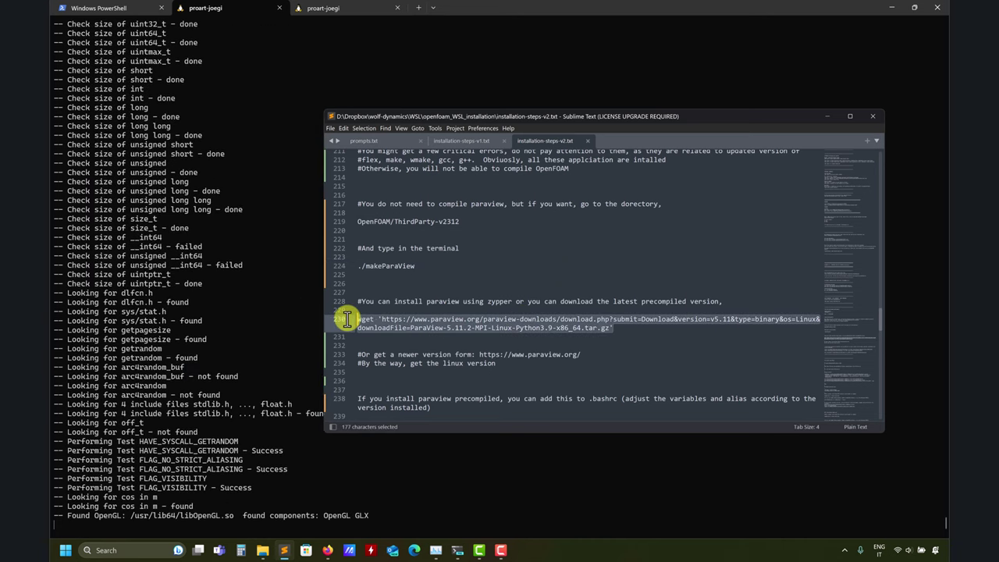
{"action": "left_click", "coordinate": [515, 320]}
{"action": "scroll", "coordinate": [474, 325], "scroll_direction": "down", "scroll_amount": 2}
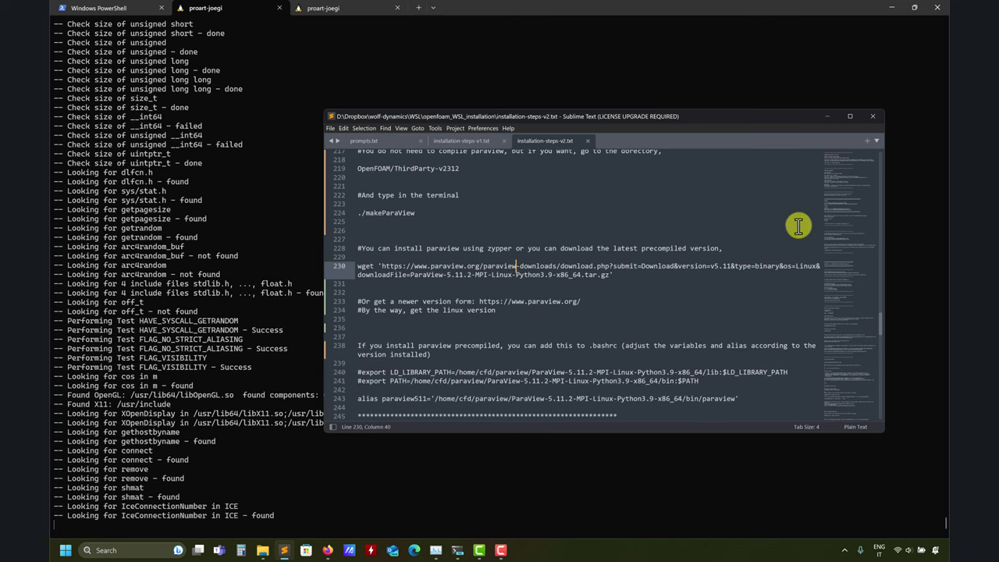
{"action": "left_click", "coordinate": [827, 115]}
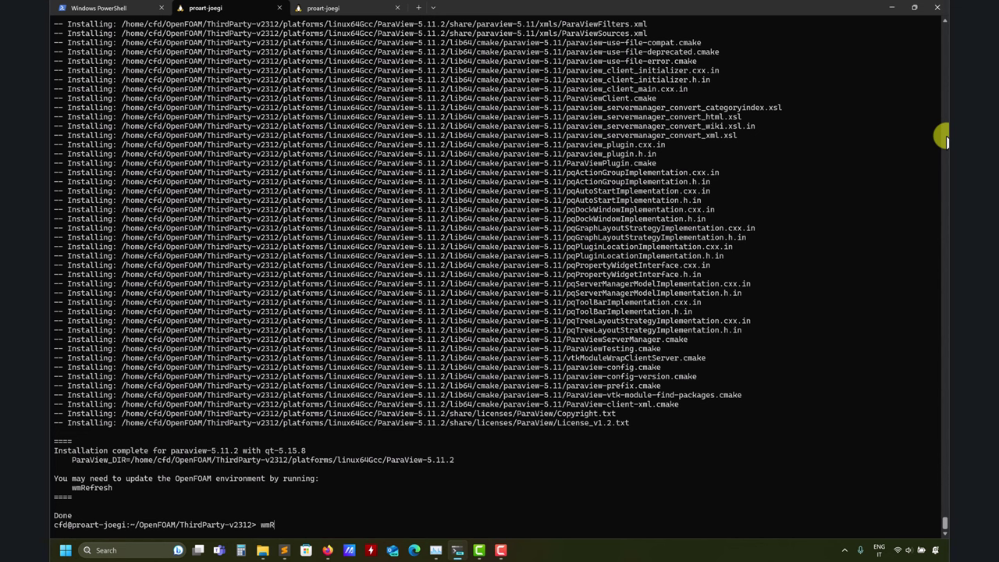
- Run wmRefresh, then test-launch ParaView through paraFoam and close it again
{"action": "type", "text": "efresh"}
{"action": "key", "text": "Return"}
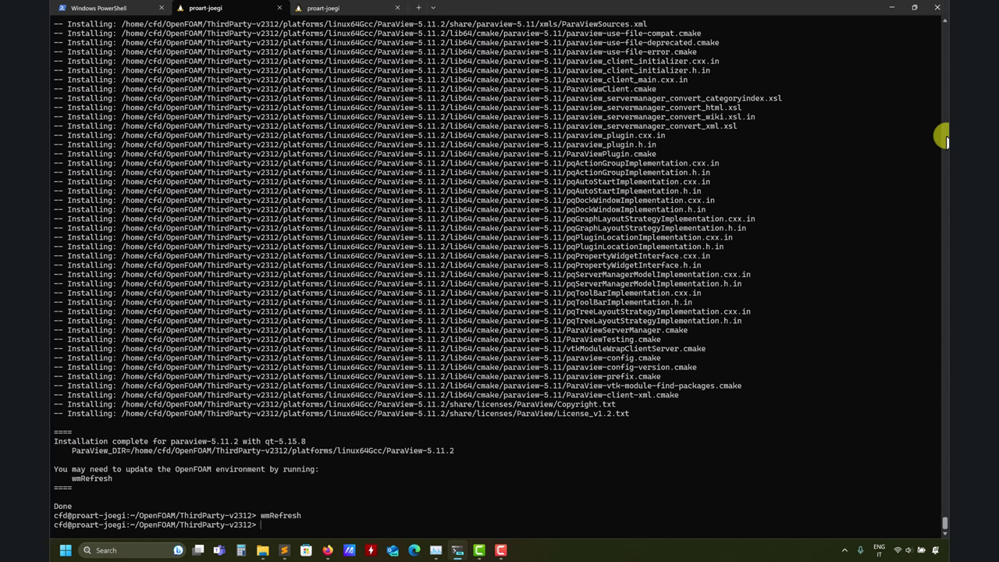
{"action": "type", "text": "paraFoam"}
{"action": "key", "text": "Return"}
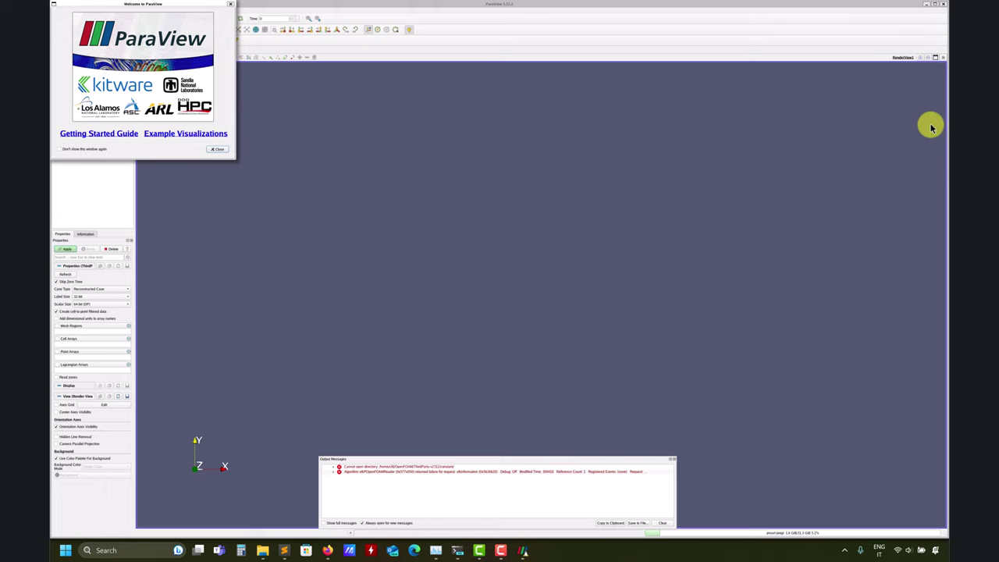
{"action": "left_click", "coordinate": [221, 150]}
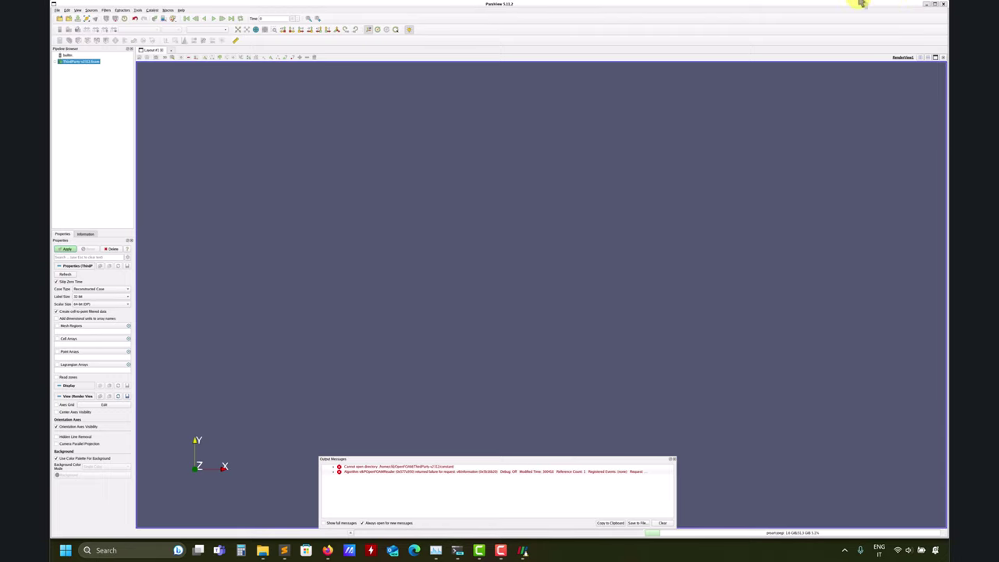
{"action": "left_click", "coordinate": [943, 5]}
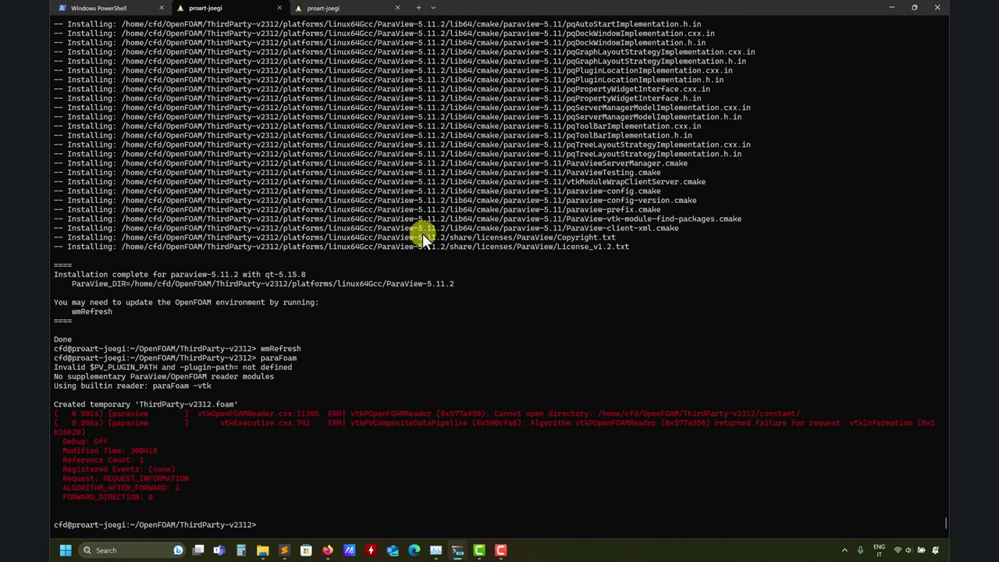
{"action": "mouse_move", "coordinate": [265, 548]}
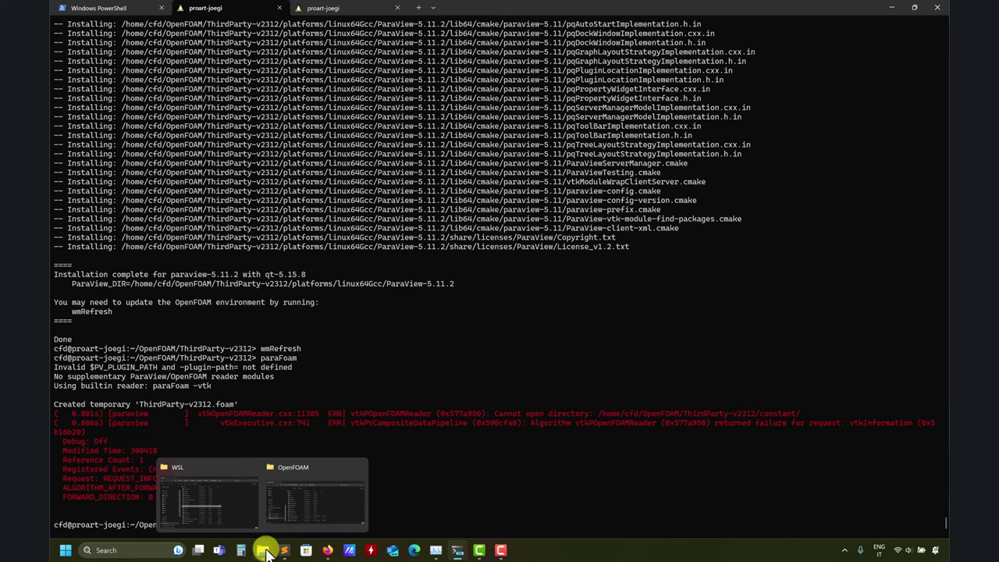
{"action": "left_click", "coordinate": [312, 494]}
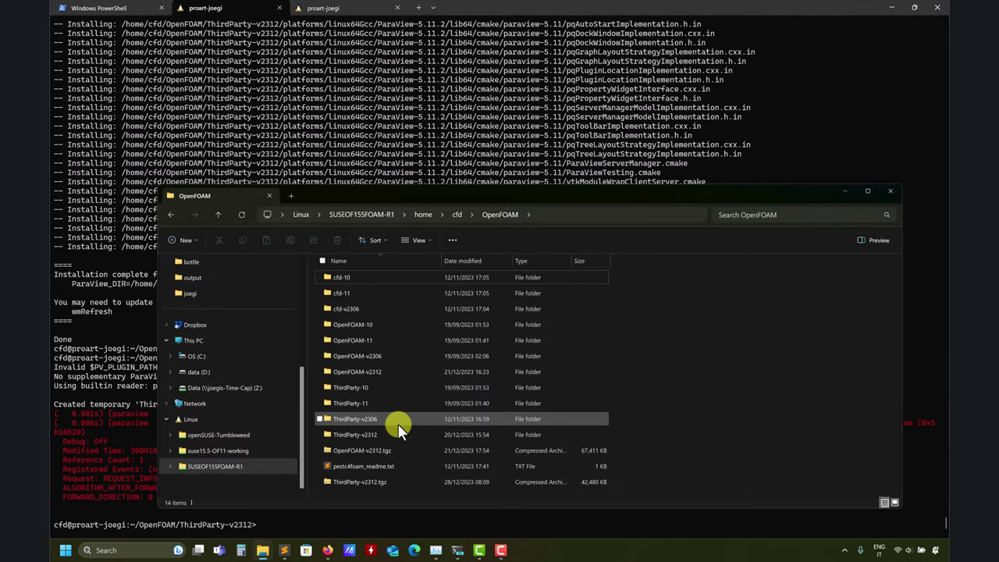
{"action": "double_click", "coordinate": [373, 375]}
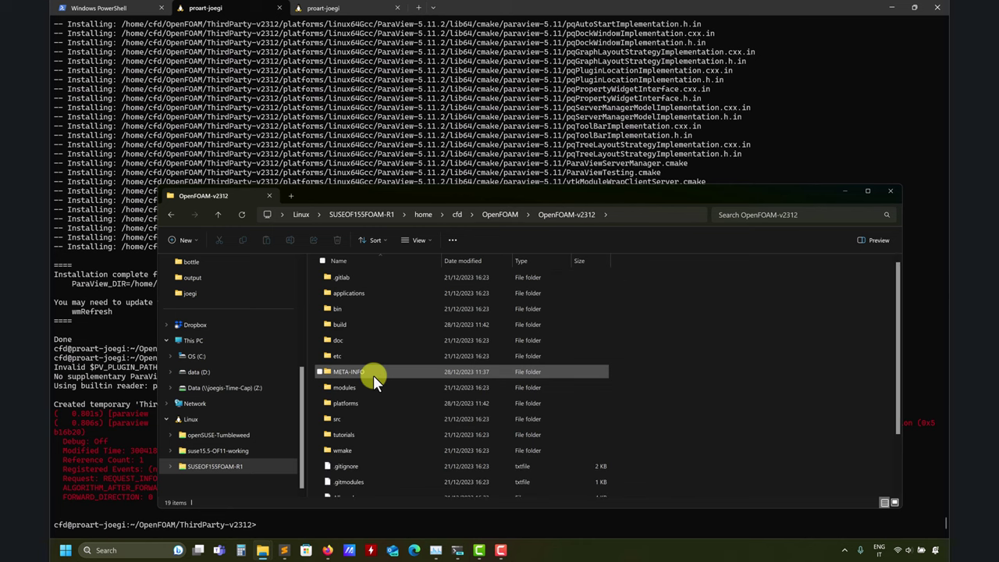
{"action": "double_click", "coordinate": [358, 385]}
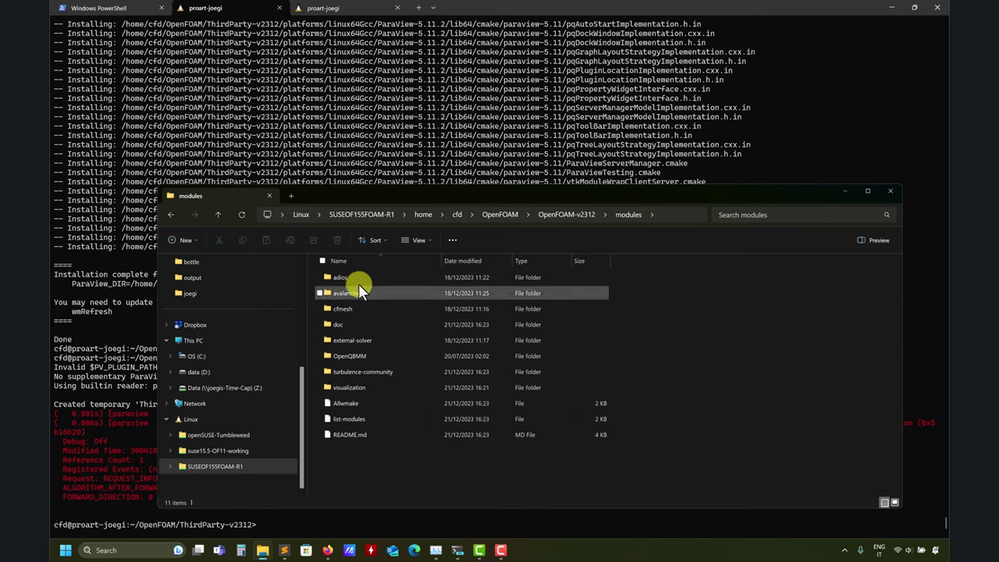
{"action": "double_click", "coordinate": [346, 339]}
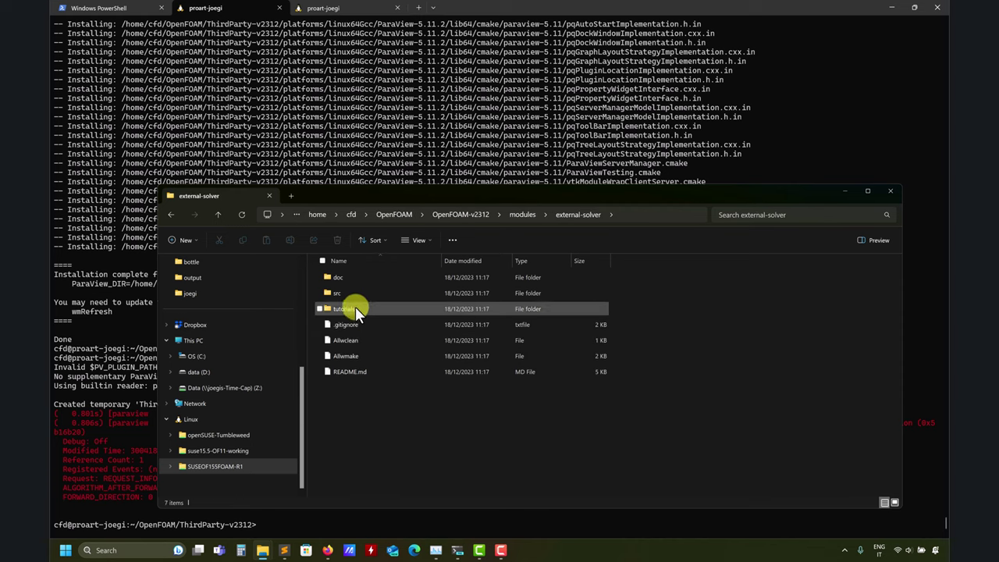
{"action": "left_click", "coordinate": [219, 214]}
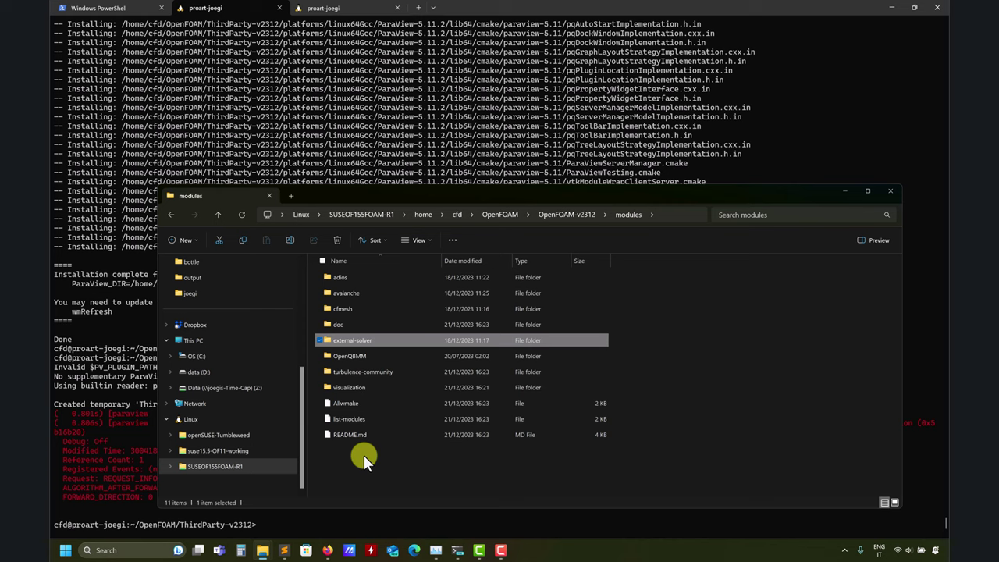
{"action": "left_click", "coordinate": [281, 550]}
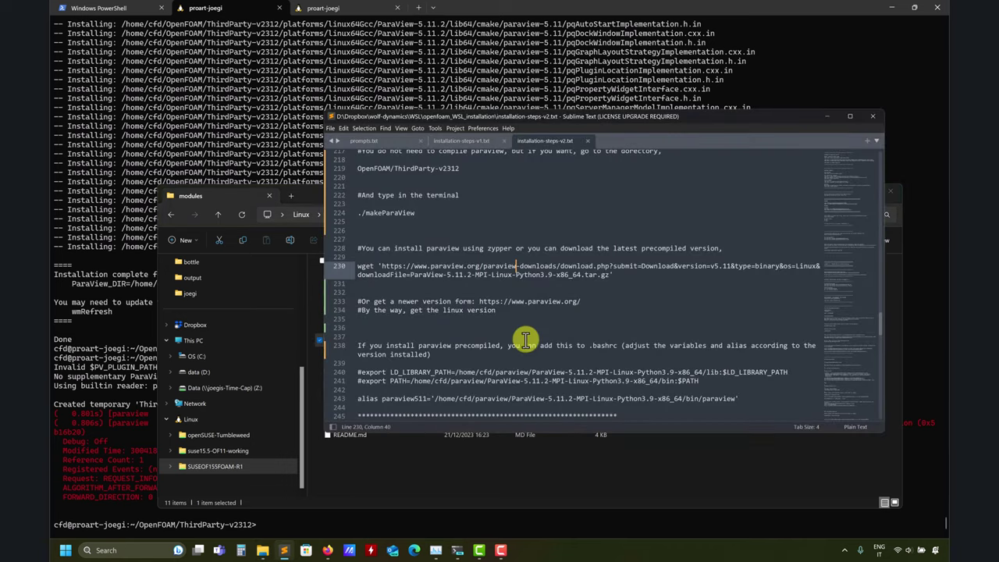
{"action": "scroll", "coordinate": [523, 339], "scroll_direction": "down", "scroll_amount": 12}
{"action": "scroll", "coordinate": [523, 339], "scroll_direction": "up", "scroll_amount": 4}
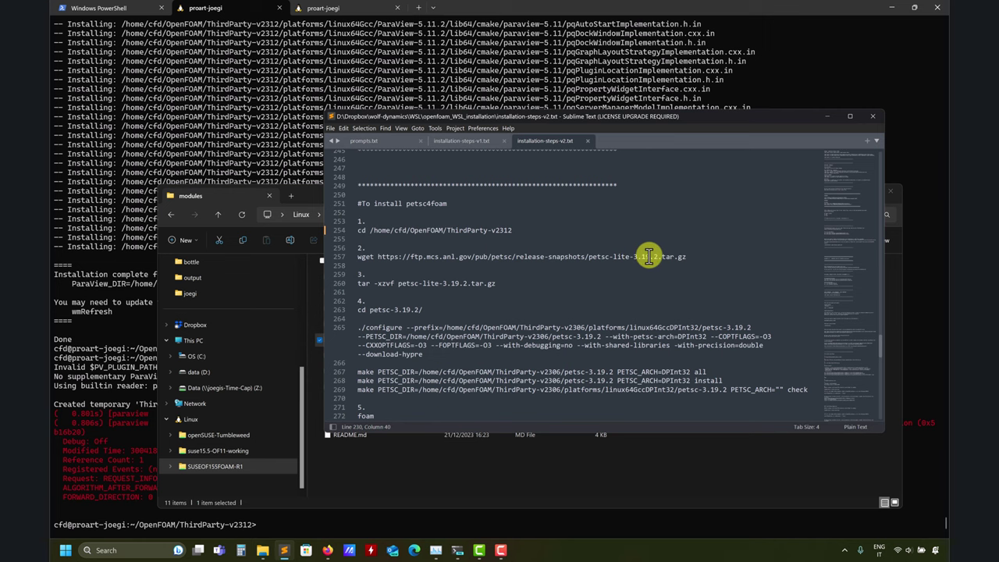
{"action": "left_click", "coordinate": [827, 116]}
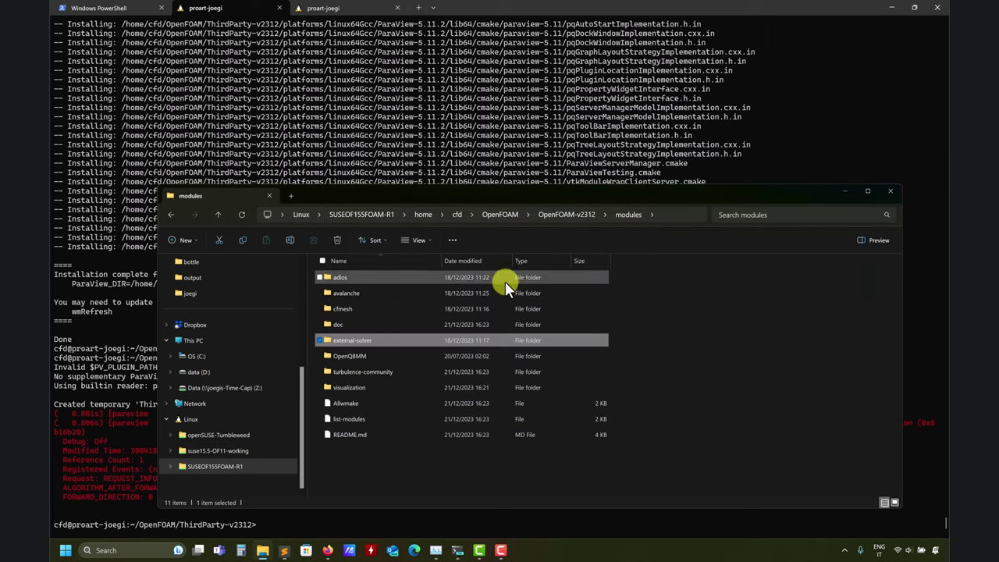
{"action": "left_click", "coordinate": [846, 190]}
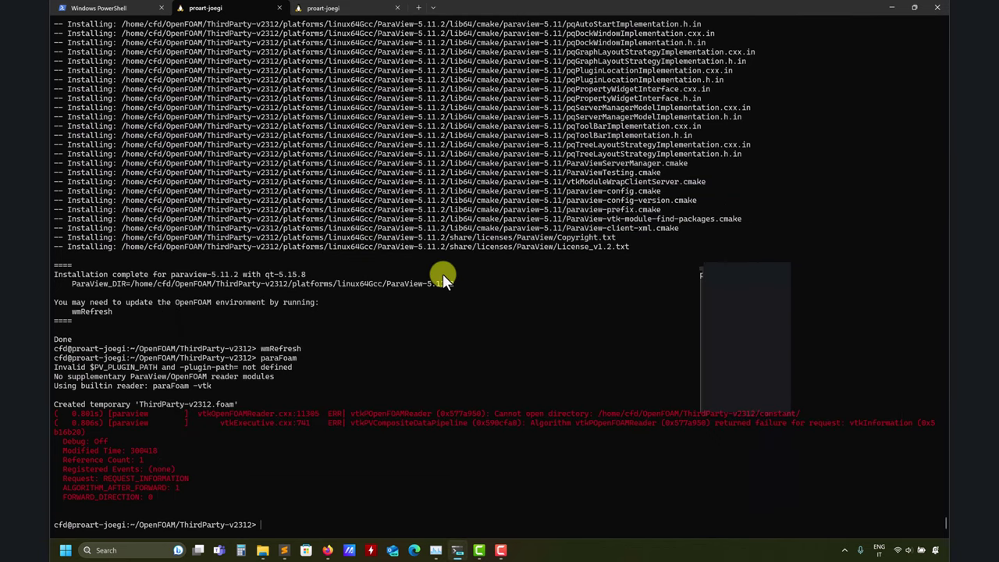
- Go to the OpenFOAM tutorials and into the incompressible folder, listing each level
{"action": "type", "text": "tut"}
{"action": "key", "text": "Return"}
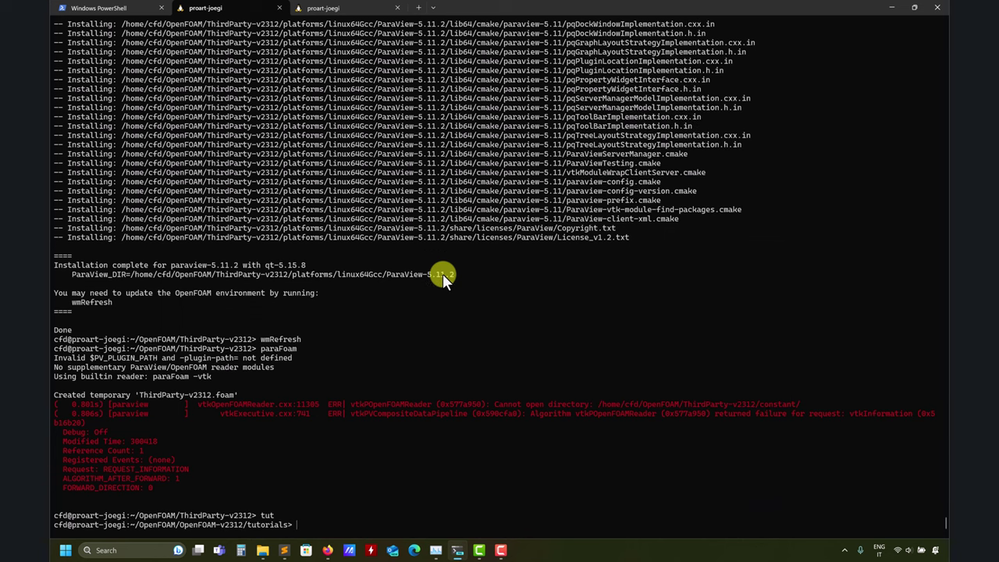
{"action": "type", "text": "ls"}
{"action": "key", "text": "Return"}
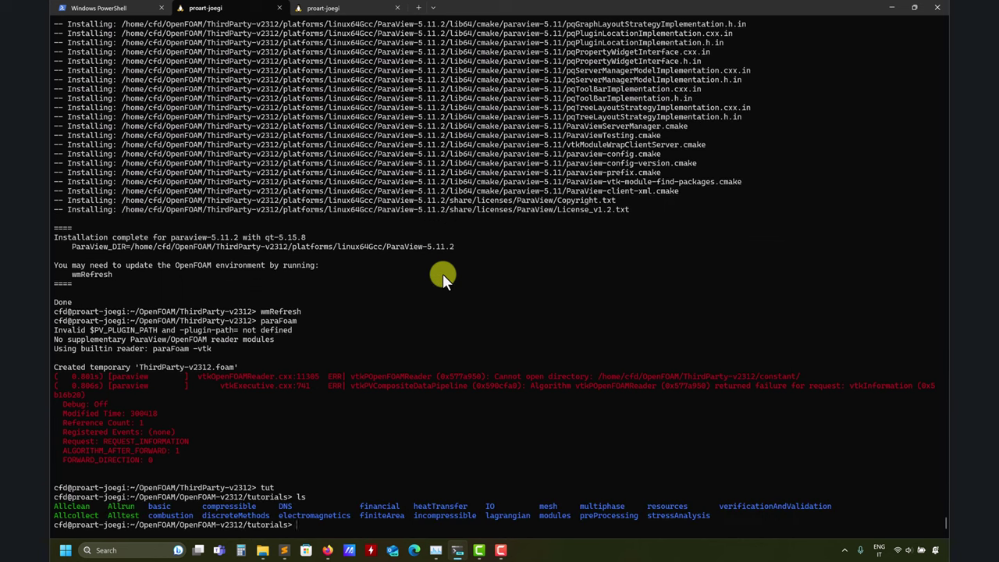
{"action": "type", "text": "cd i"}
{"action": "key", "text": "Tab"}
{"action": "key", "text": "Return"}
{"action": "type", "text": "ls/incompressible>"}
{"action": "key", "text": "Return"}
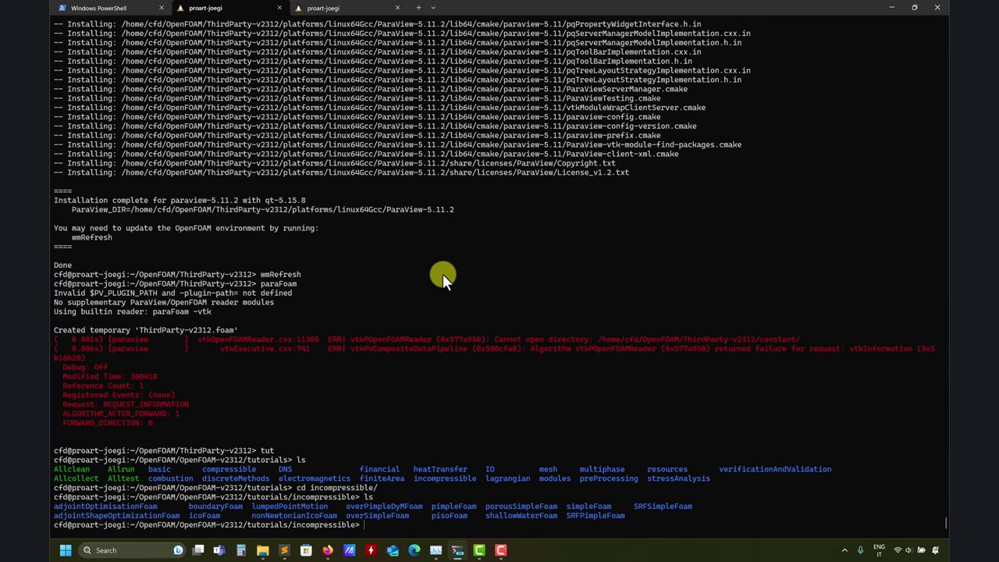
- Move into simpleFoam/motorBike, listing the simpleFoam cases and the motorBike case contents
{"action": "type", "text": "cd si"}
{"action": "key", "text": "Tab"}
{"action": "key", "text": "Return"}
{"action": "type", "text": "ls"}
{"action": "key", "text": "Return"}
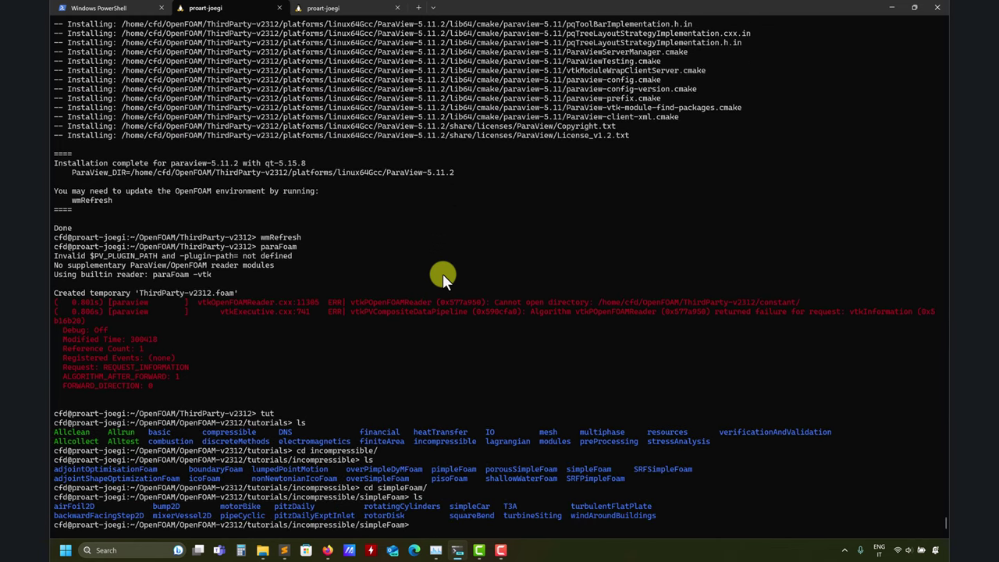
{"action": "type", "text": "cd mo"}
{"action": "key", "text": "Tab"}
{"action": "key", "text": "Return"}
{"action": "type", "text": "ls"}
{"action": "key", "text": "Return"}
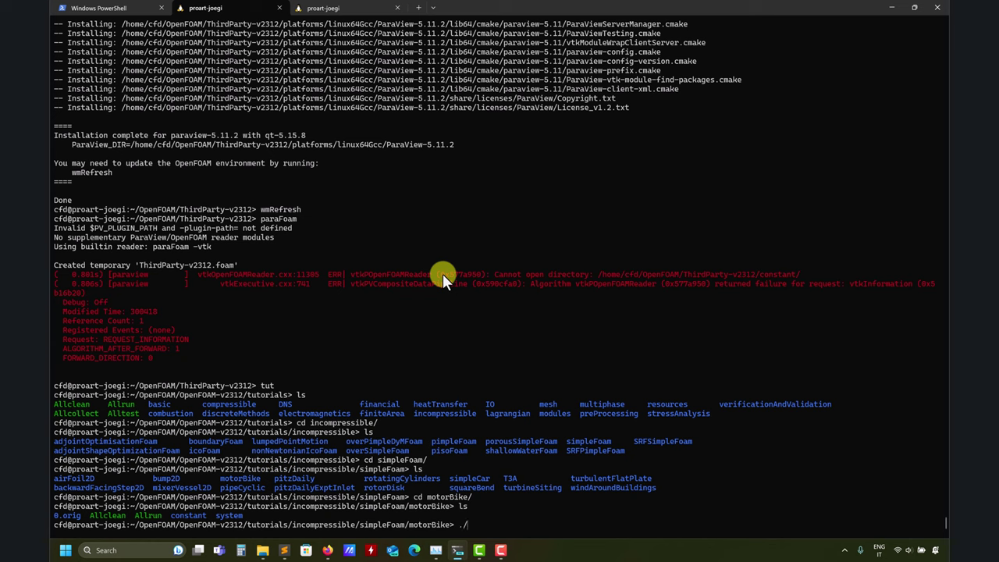
- Run the motorBike ./Allrun script and bring up Task Manager's CPU performance view
{"action": "type", "text": "./Allrun"}
{"action": "key", "text": "Return"}
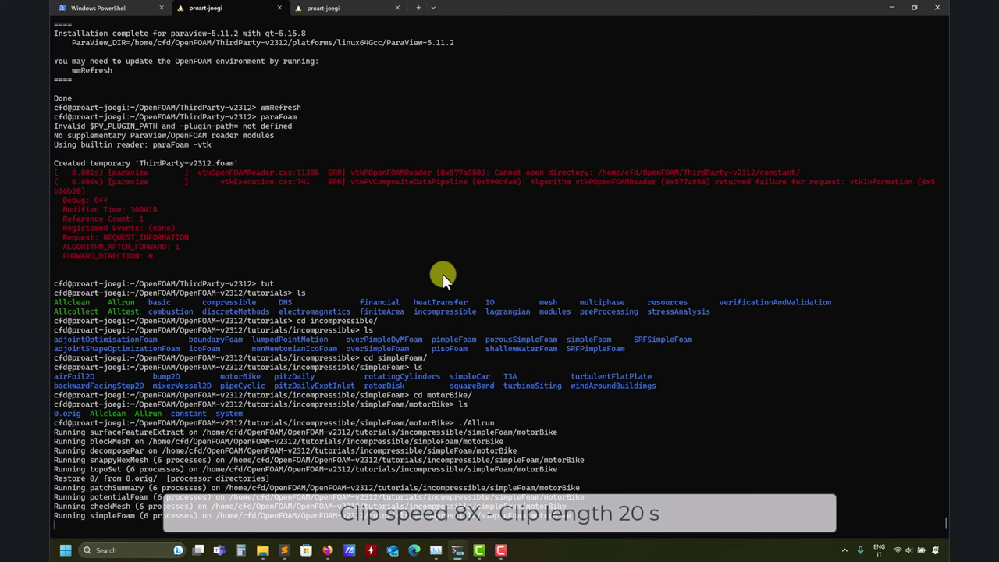
{"action": "key", "text": "ctrl+shift+Escape"}
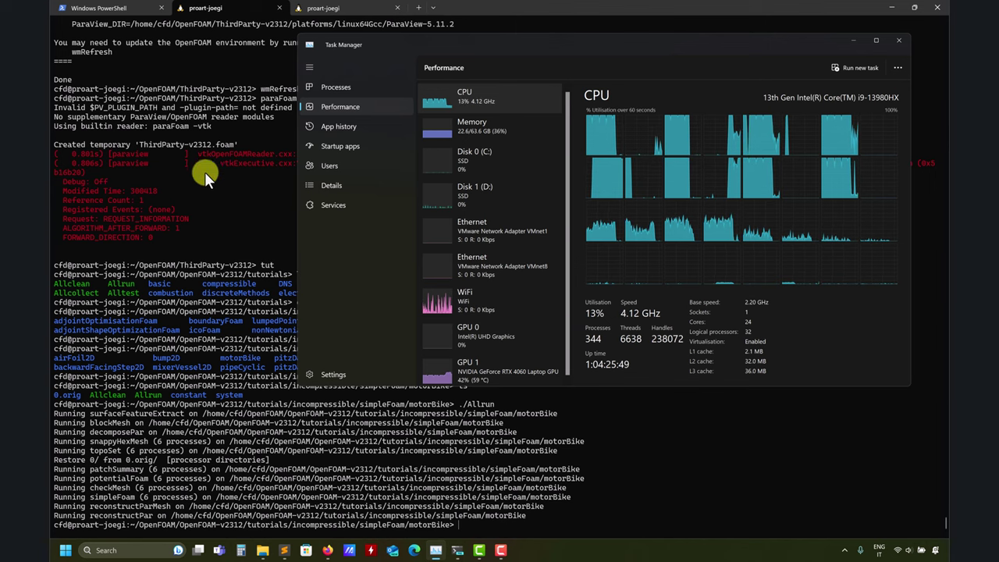
- Check CPU load in Task Manager, then list the motorBike case's 500, log and processor0–5 folders
{"action": "left_click", "coordinate": [205, 222]}
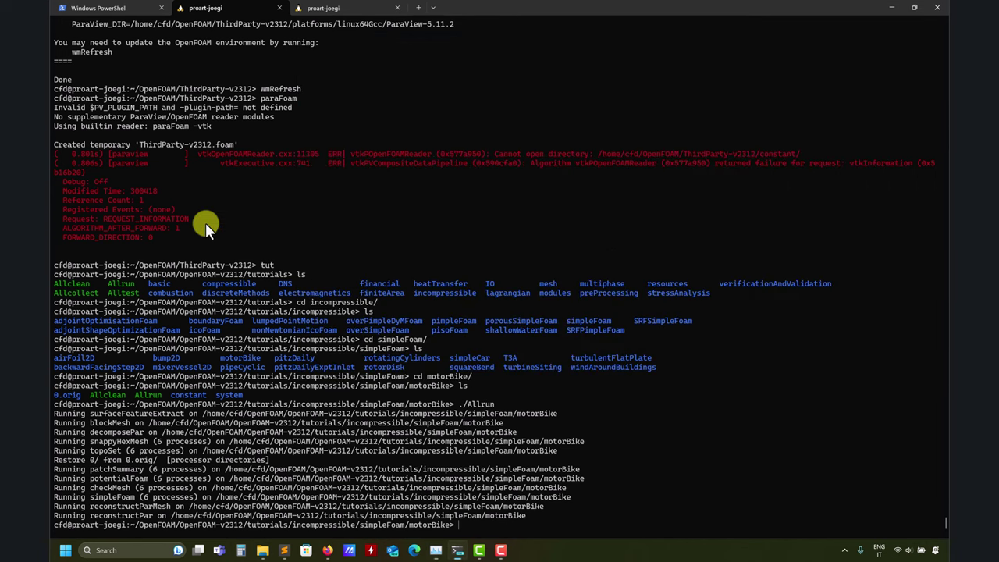
{"action": "left_click", "coordinate": [434, 552]}
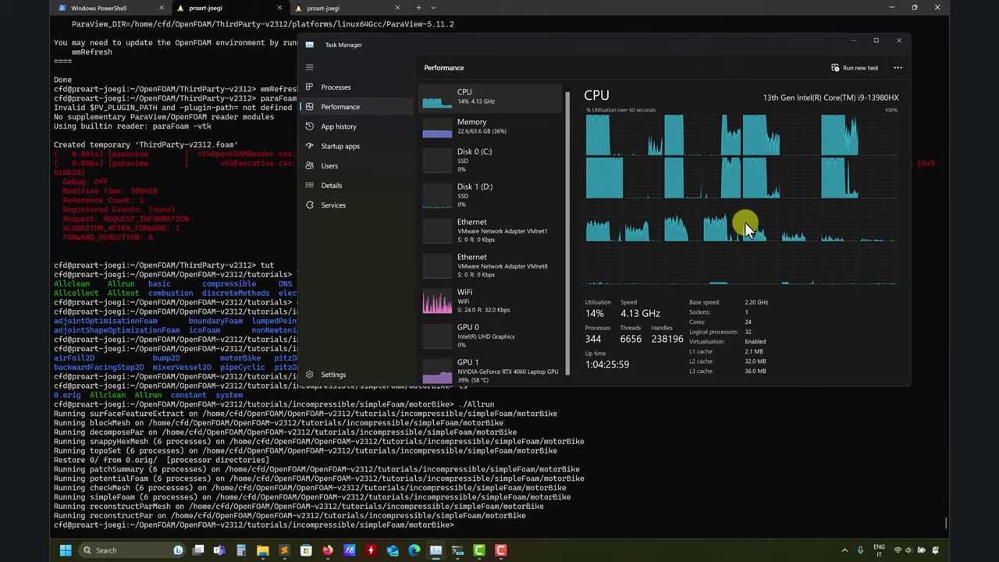
{"action": "left_click", "coordinate": [251, 233]}
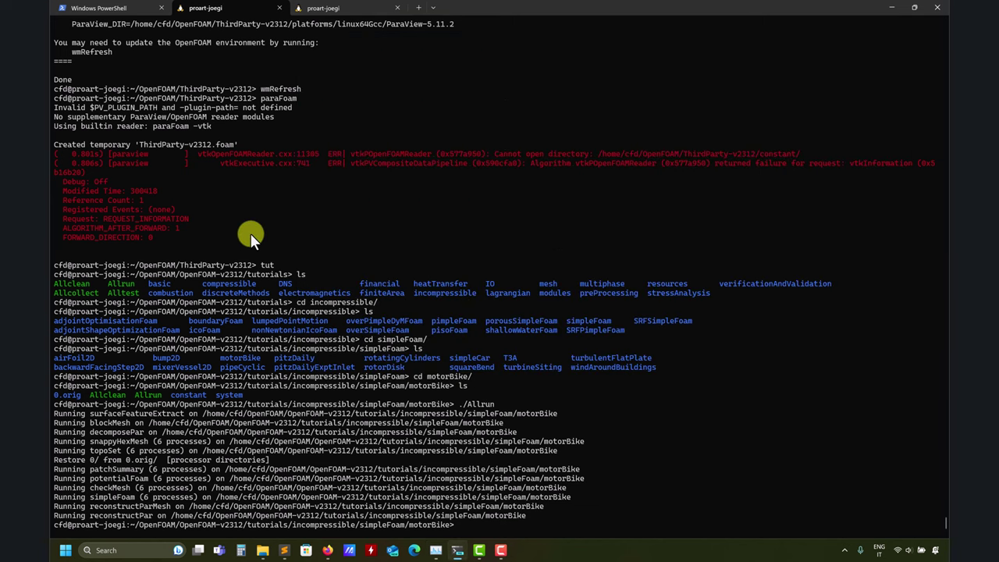
{"action": "type", "text": "ls"}
{"action": "key", "text": "Return"}
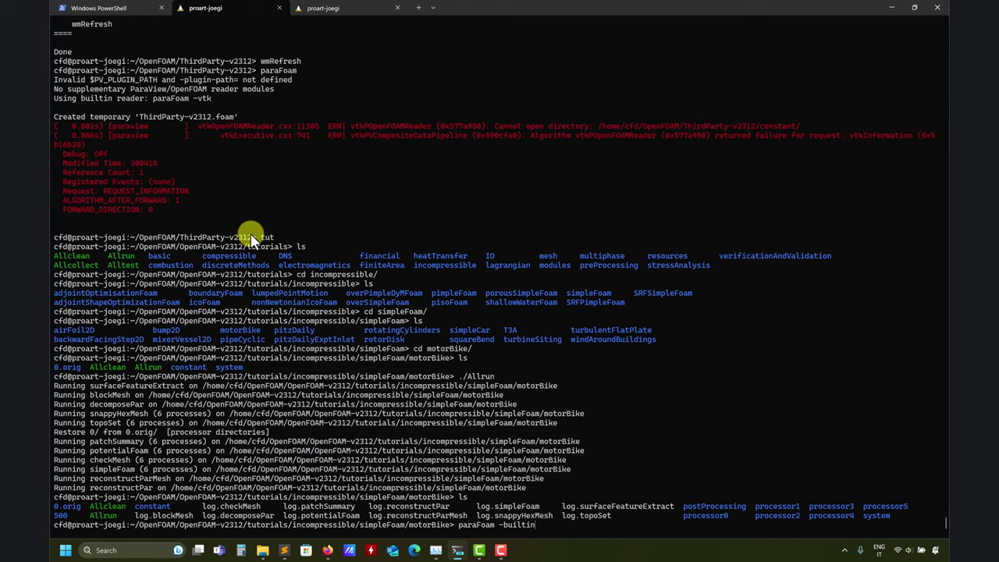
- Launch paraFoam -builtin and load the motorBike case as a Decomposed Case
{"action": "key", "text": "Return"}
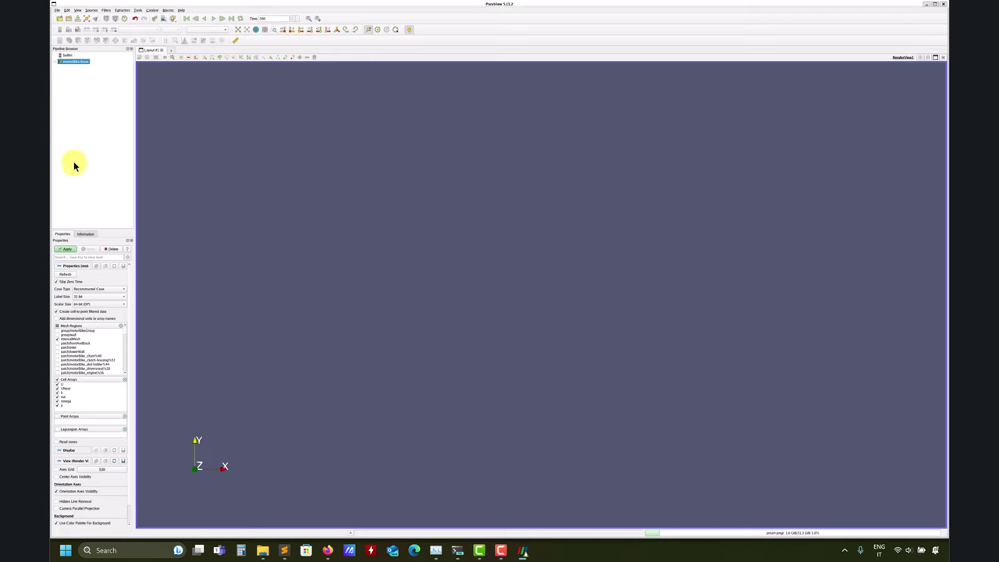
{"action": "left_click", "coordinate": [219, 151]}
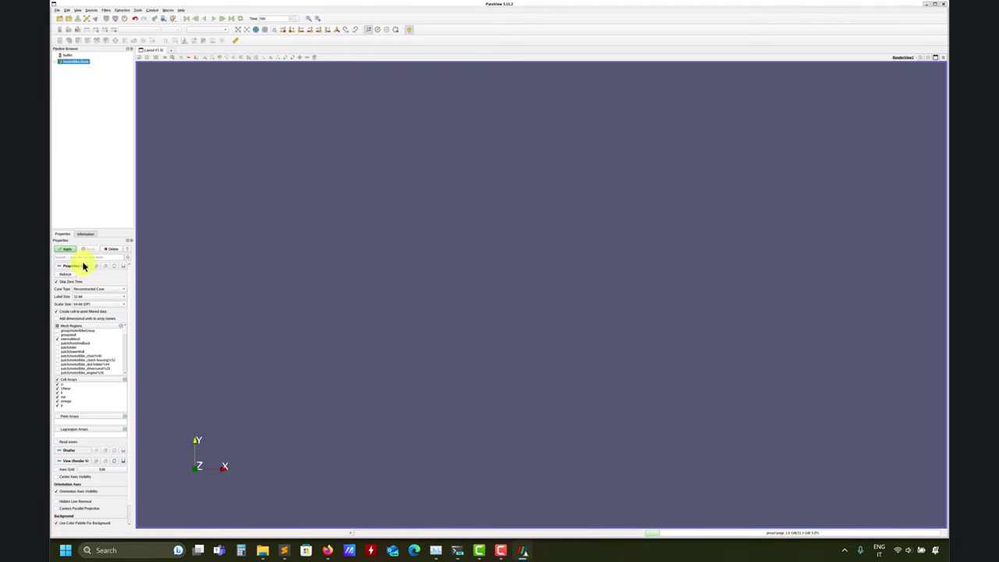
{"action": "left_click", "coordinate": [114, 290]}
{"action": "left_click", "coordinate": [111, 285]}
{"action": "left_click", "coordinate": [67, 250]}
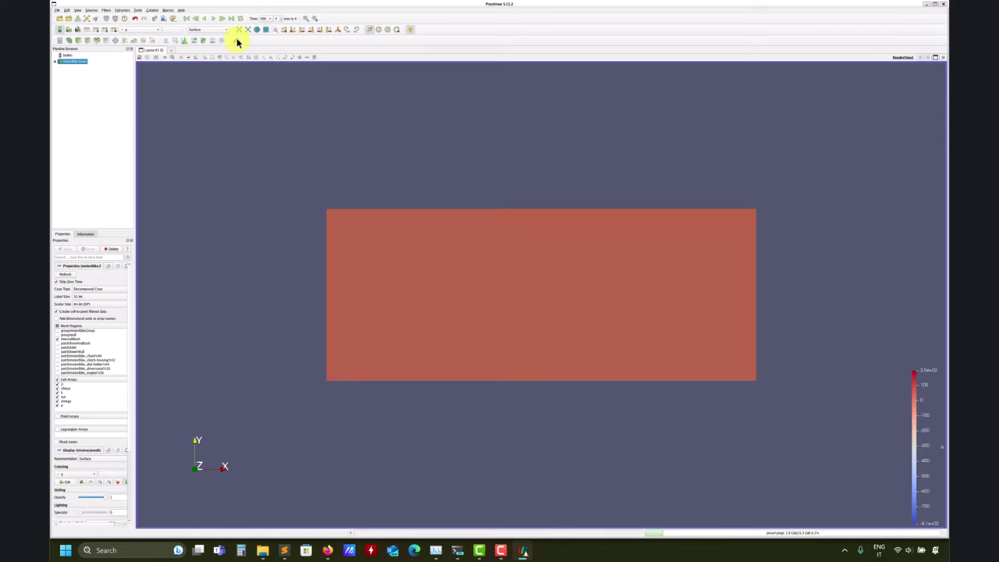
{"action": "left_click_drag", "start_coordinate": [308, 185], "coordinate": [367, 189]}
- Colour the motorBike domain by velocity U and rotate it for inspection
{"action": "left_click", "coordinate": [155, 30]}
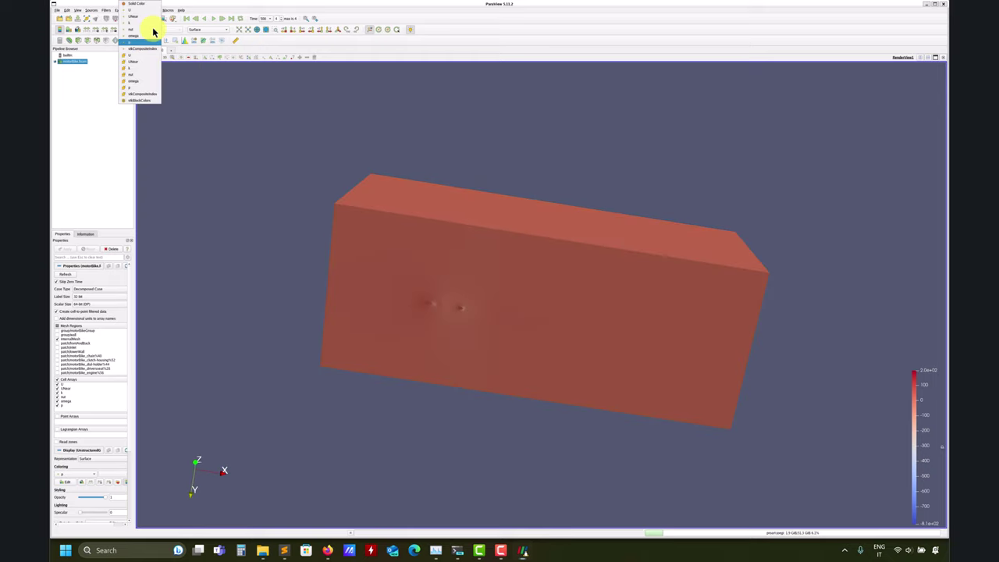
{"action": "left_click", "coordinate": [142, 11]}
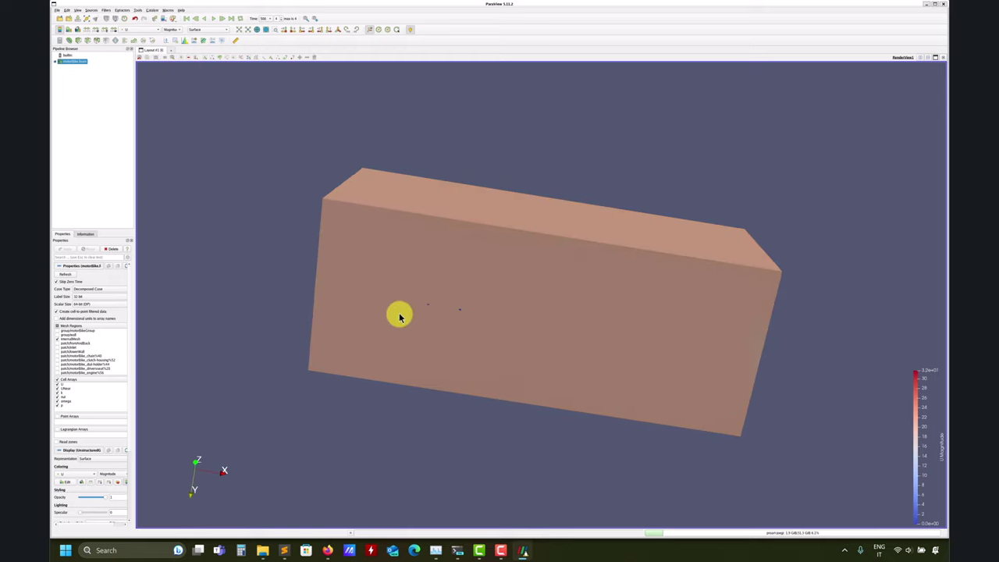
{"action": "scroll", "coordinate": [389, 363], "scroll_direction": "up", "scroll_amount": 5}
{"action": "scroll", "coordinate": [506, 226], "scroll_direction": "down", "scroll_amount": 5}
{"action": "left_click_drag", "start_coordinate": [506, 225], "coordinate": [408, 251]}
- Add a Y-normal Slice coloured by U Magnitude, then close ParaView
{"action": "left_click", "coordinate": [86, 44]}
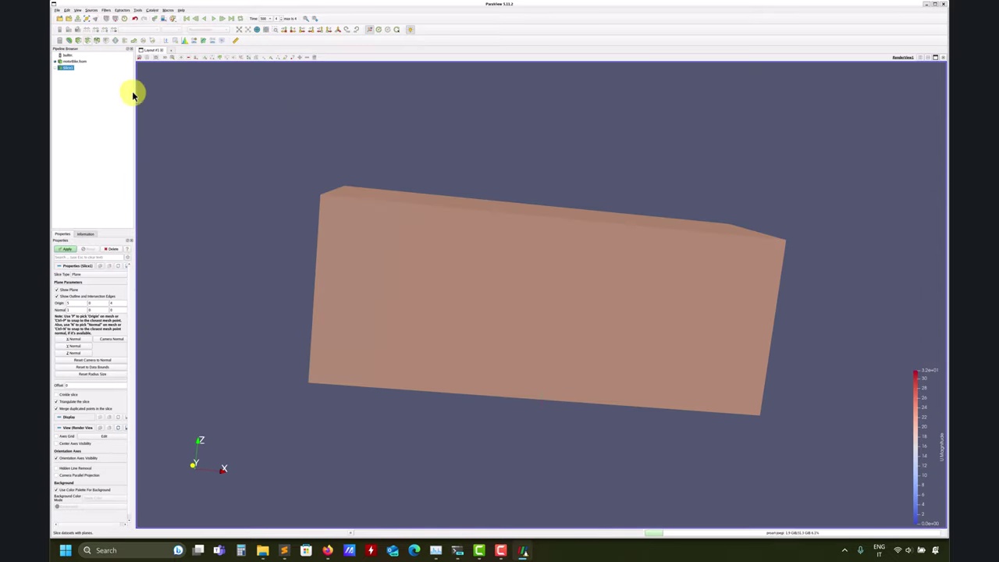
{"action": "left_click", "coordinate": [75, 348]}
{"action": "left_click", "coordinate": [61, 250]}
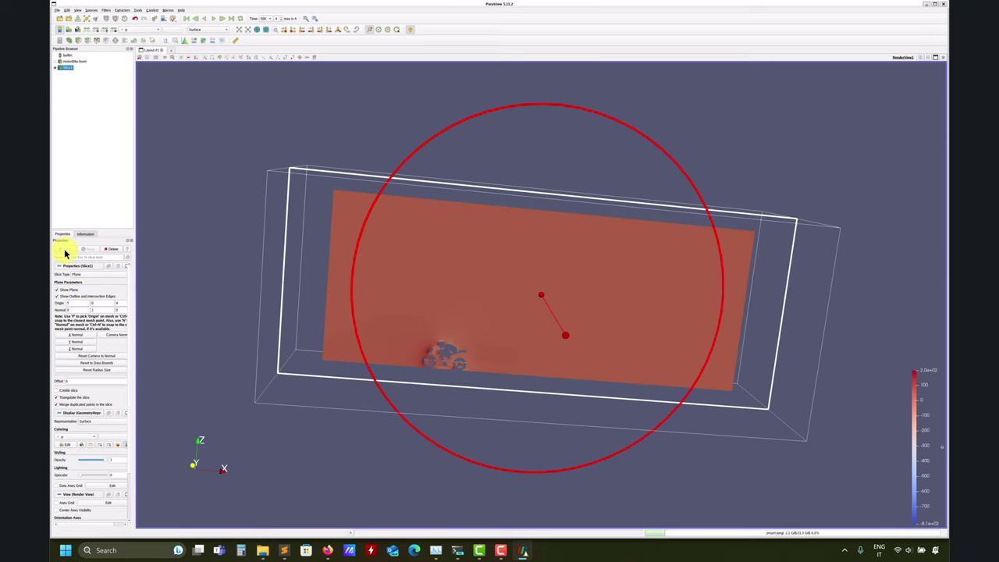
{"action": "left_click", "coordinate": [134, 31]}
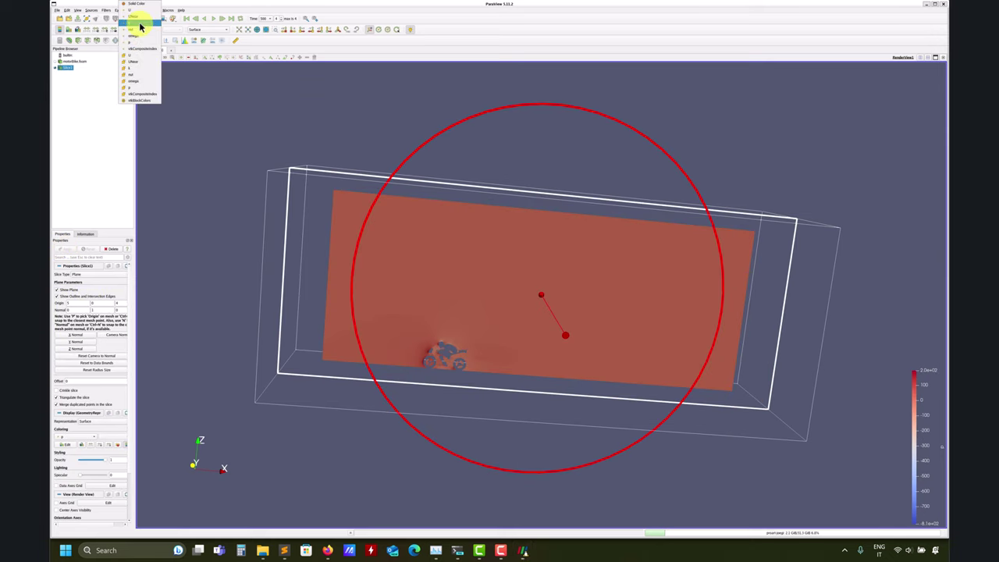
{"action": "left_click", "coordinate": [138, 11]}
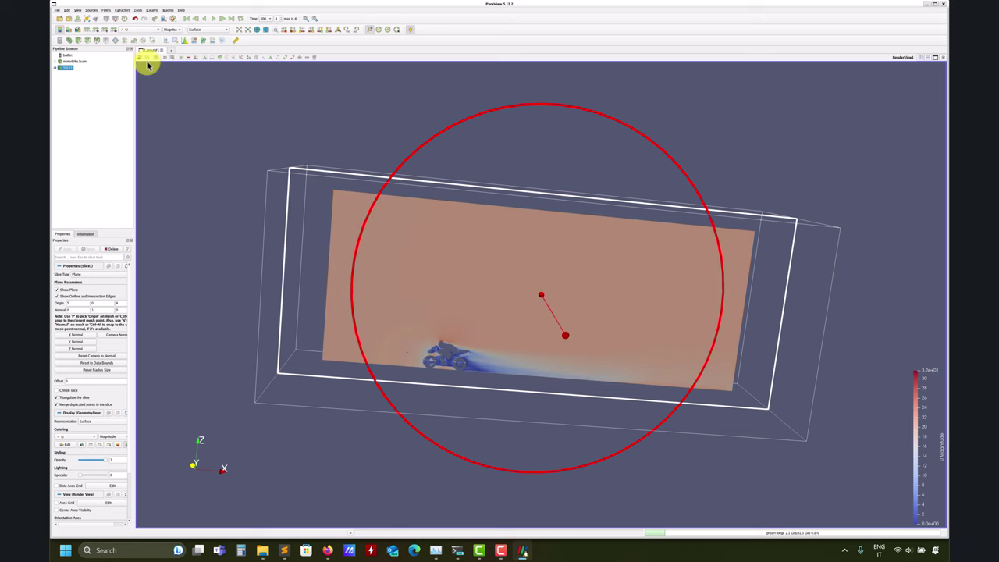
{"action": "left_click", "coordinate": [942, 7]}
- Clean the motorBike case with foamCleanTutorials and list the restored original files
{"action": "type", "text": "clear"}
{"action": "key", "text": "Return"}
{"action": "type", "text": "ls"}
{"action": "key", "text": "Return"}
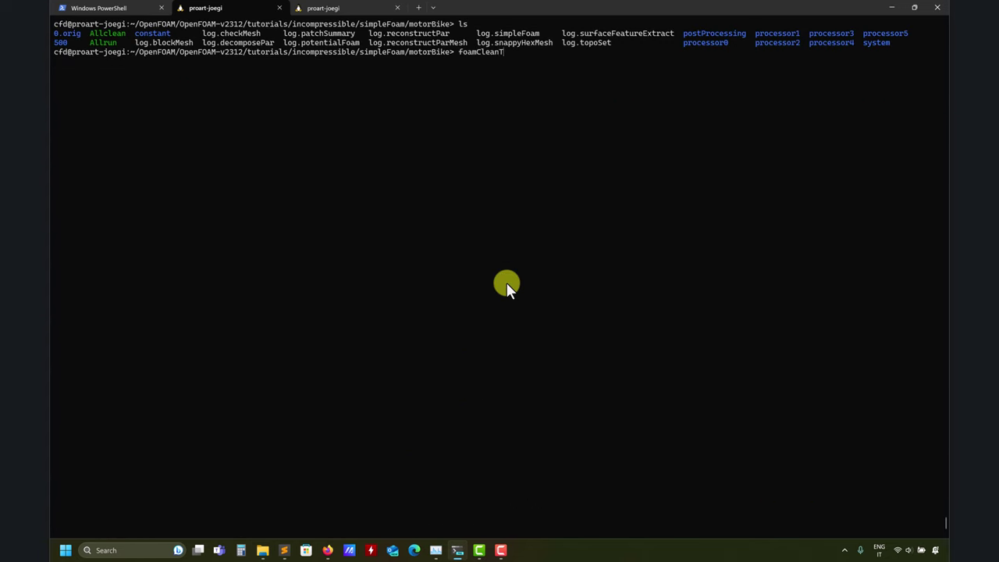
{"action": "key", "text": "Return"}
{"action": "type", "text": "ls"}
{"action": "key", "text": "Return"}
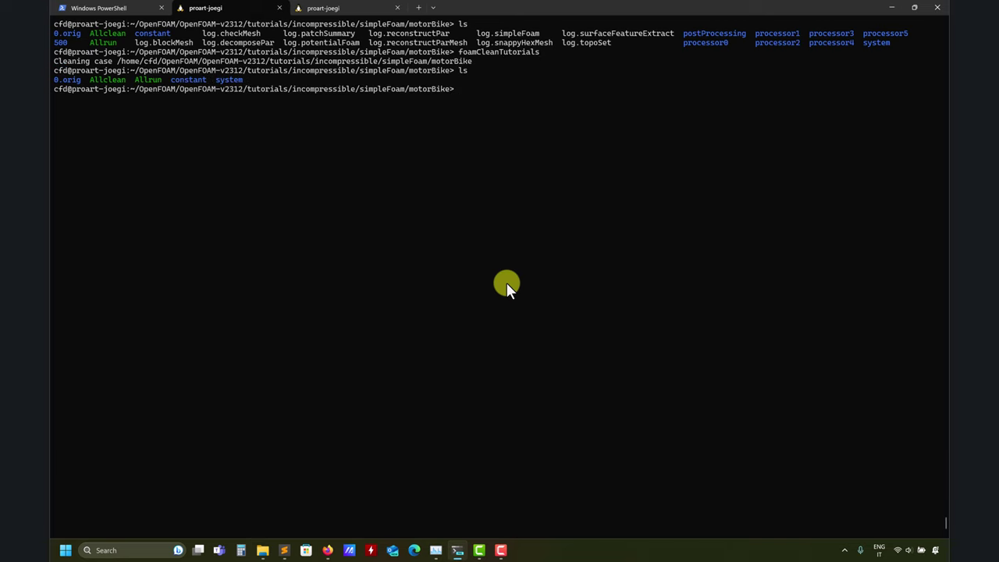
- Jump to the OpenFOAM-v2312 directory with foam, clear the screen and list its contents
{"action": "type", "text": "foam"}
{"action": "key", "text": "Return"}
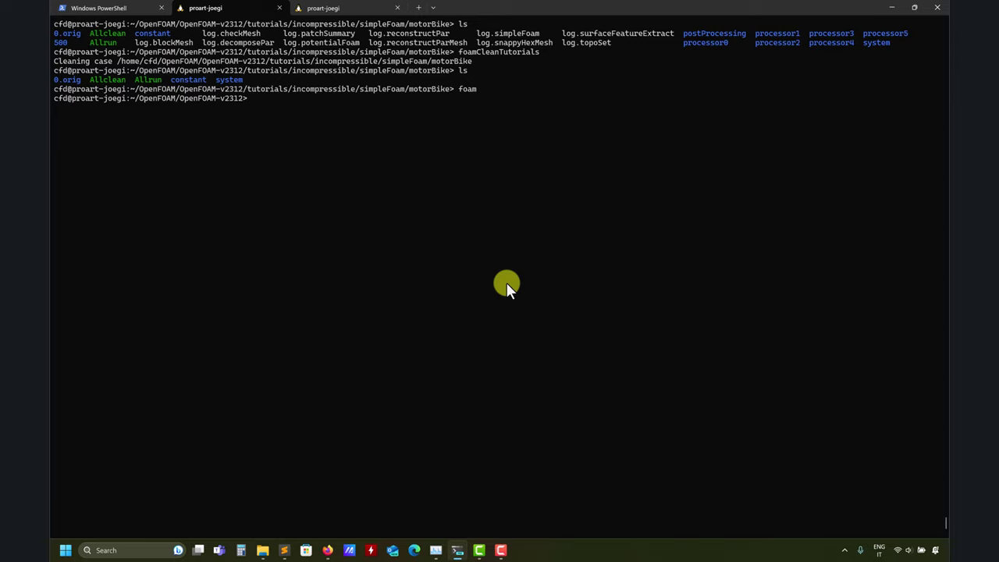
{"action": "type", "text": "clear"}
{"action": "key", "text": "Return"}
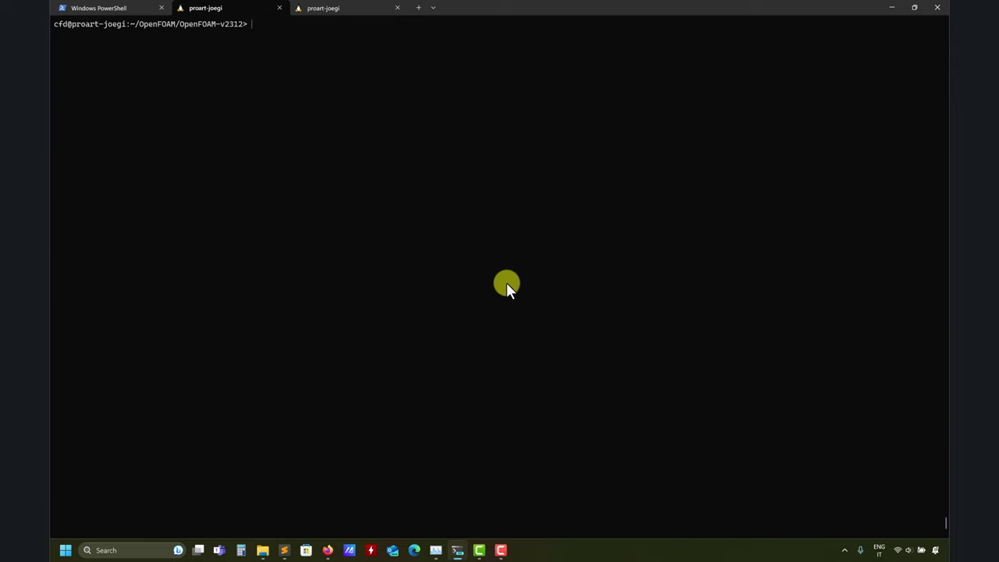
{"action": "type", "text": "ls"}
{"action": "key", "text": "Return"}
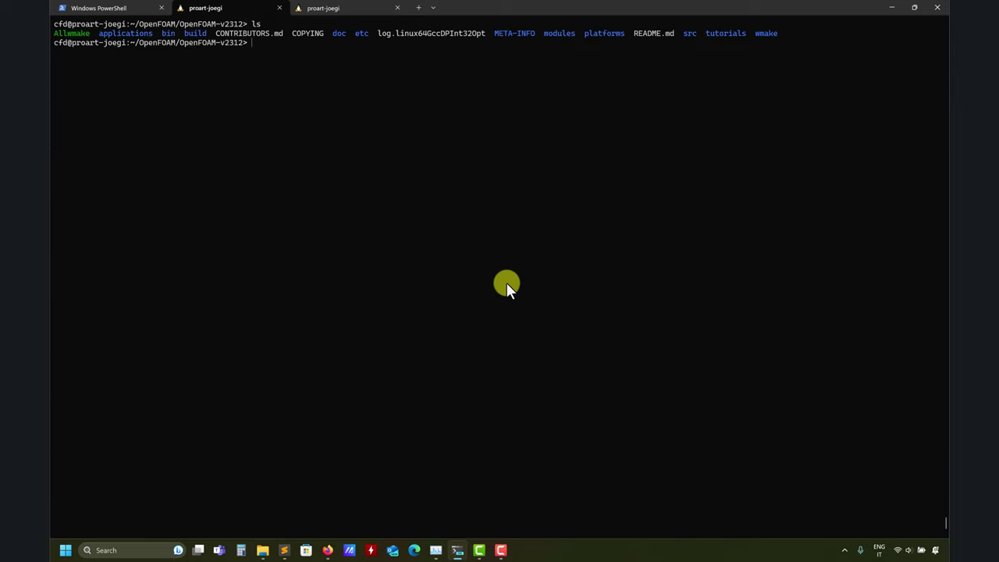
- In Firefox, go to the openfoam.com homepage and open Download > Current Release
{"action": "left_click", "coordinate": [327, 550]}
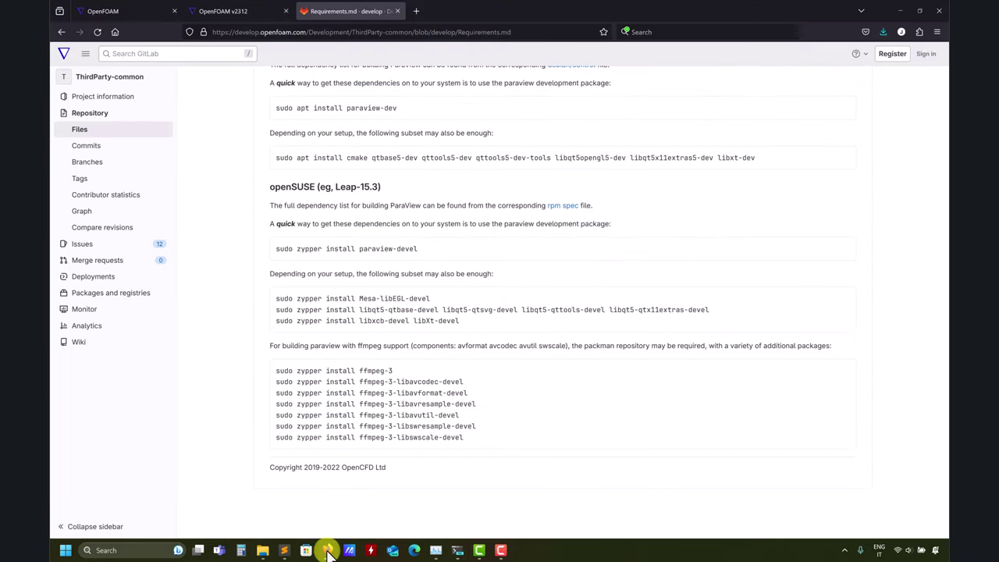
{"action": "left_click", "coordinate": [236, 10]}
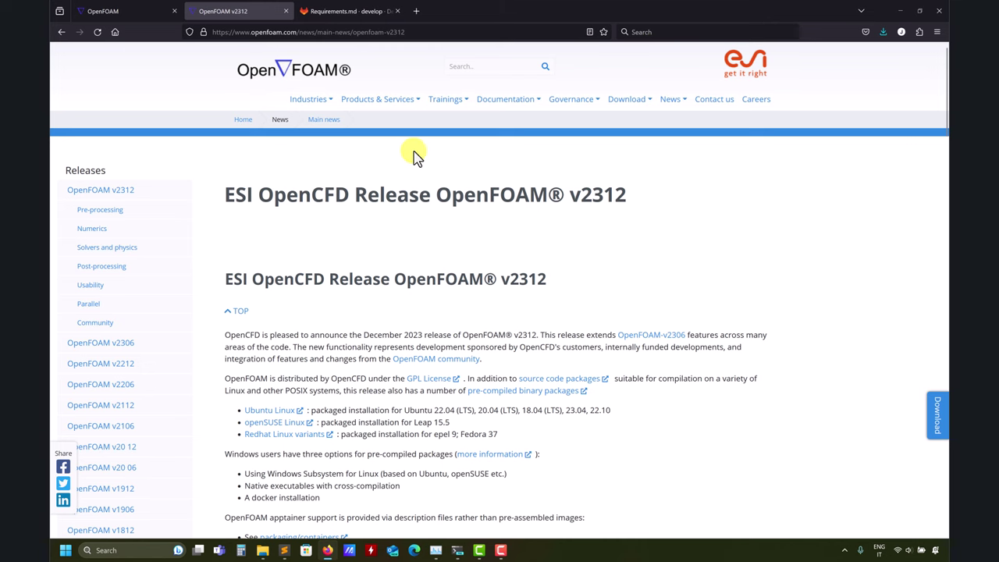
{"action": "left_click", "coordinate": [94, 9]}
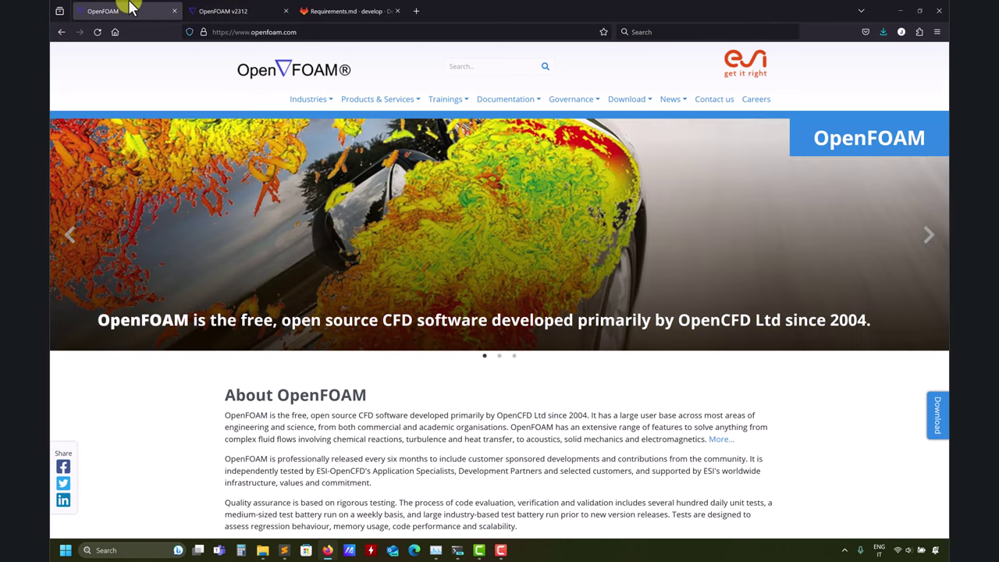
{"action": "mouse_move", "coordinate": [628, 106]}
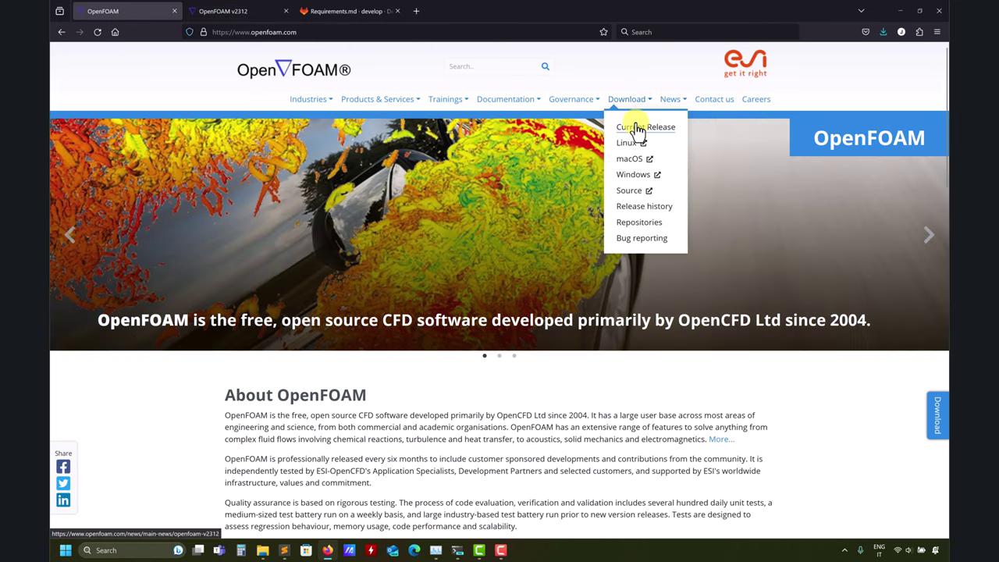
{"action": "left_click", "coordinate": [635, 127]}
- Scroll through the v2312 highlights such as Pre-processing, Numerics, and Solvers and physical models
{"action": "scroll", "coordinate": [410, 234], "scroll_direction": "down", "scroll_amount": 5}
{"action": "scroll", "coordinate": [406, 245], "scroll_direction": "down", "scroll_amount": 3}
{"action": "scroll", "coordinate": [415, 229], "scroll_direction": "up", "scroll_amount": 1}
{"action": "scroll", "coordinate": [473, 227], "scroll_direction": "down", "scroll_amount": 4}
{"action": "scroll", "coordinate": [543, 234], "scroll_direction": "down", "scroll_amount": 12}
{"action": "scroll", "coordinate": [524, 238], "scroll_direction": "up", "scroll_amount": 12}
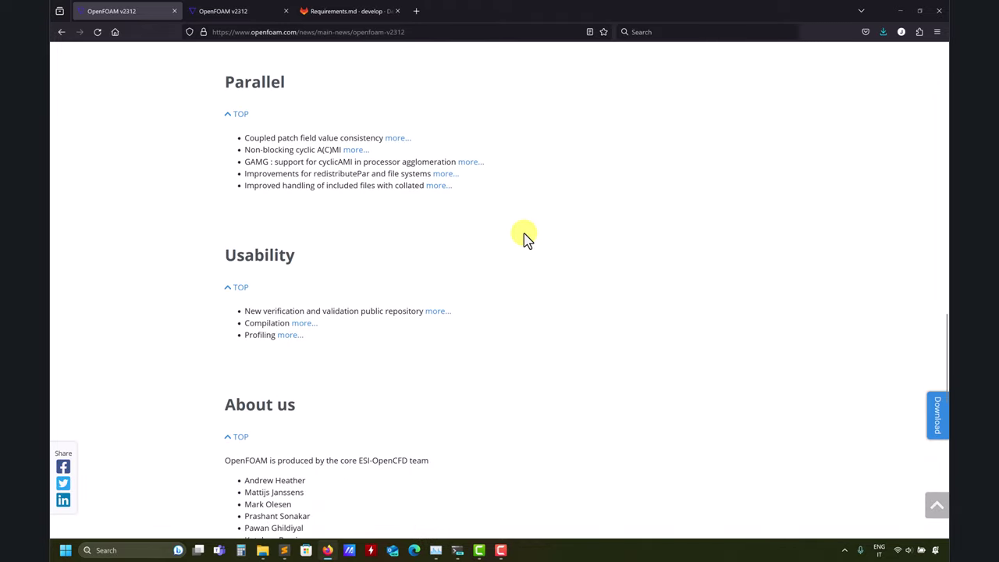
{"action": "scroll", "coordinate": [524, 234], "scroll_direction": "up", "scroll_amount": 4}
{"action": "scroll", "coordinate": [444, 234], "scroll_direction": "up", "scroll_amount": 3}
{"action": "scroll", "coordinate": [447, 237], "scroll_direction": "down", "scroll_amount": 6}
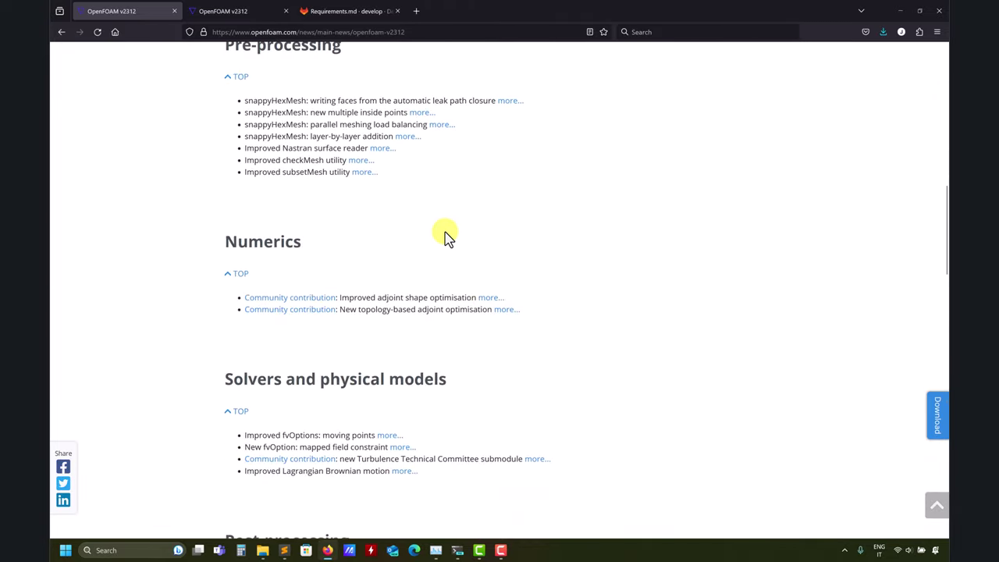
{"action": "scroll", "coordinate": [444, 234], "scroll_direction": "up", "scroll_amount": 2}
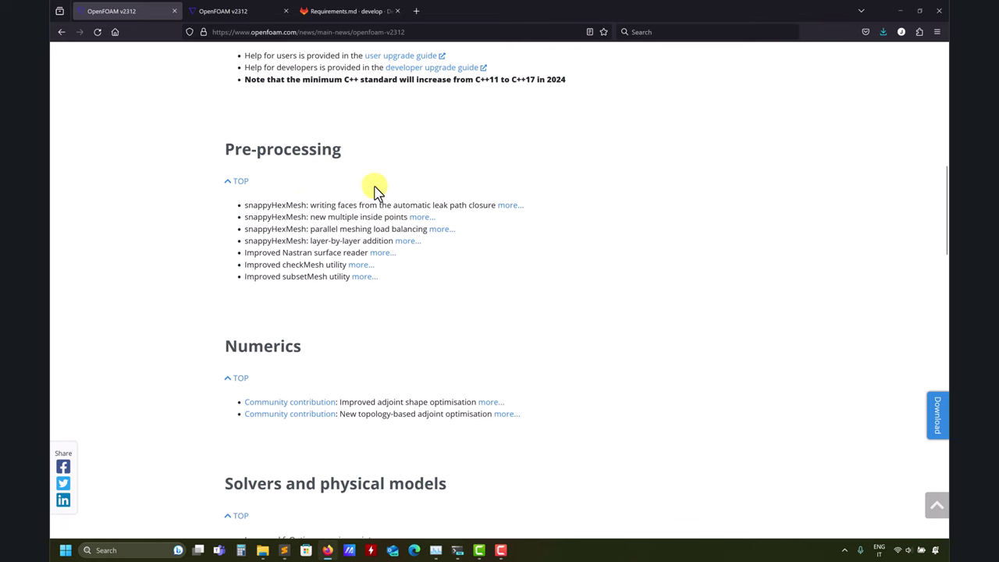
- Open the automatic leak path closure 'more...' notes and scroll through the pre-processing page
{"action": "left_click", "coordinate": [507, 205]}
{"action": "scroll", "coordinate": [509, 209], "scroll_direction": "down", "scroll_amount": 12}
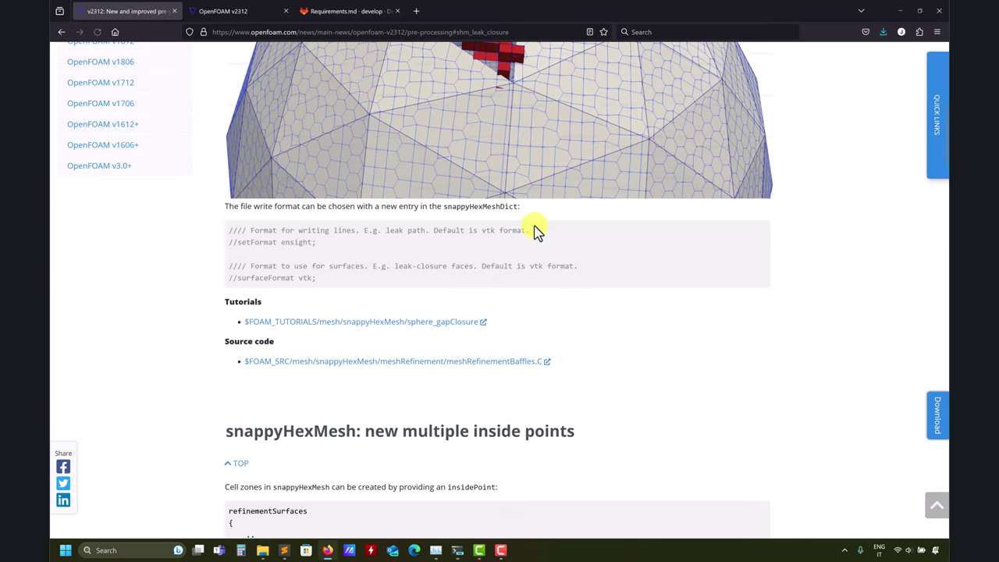
{"action": "scroll", "coordinate": [533, 224], "scroll_direction": "down", "scroll_amount": 15}
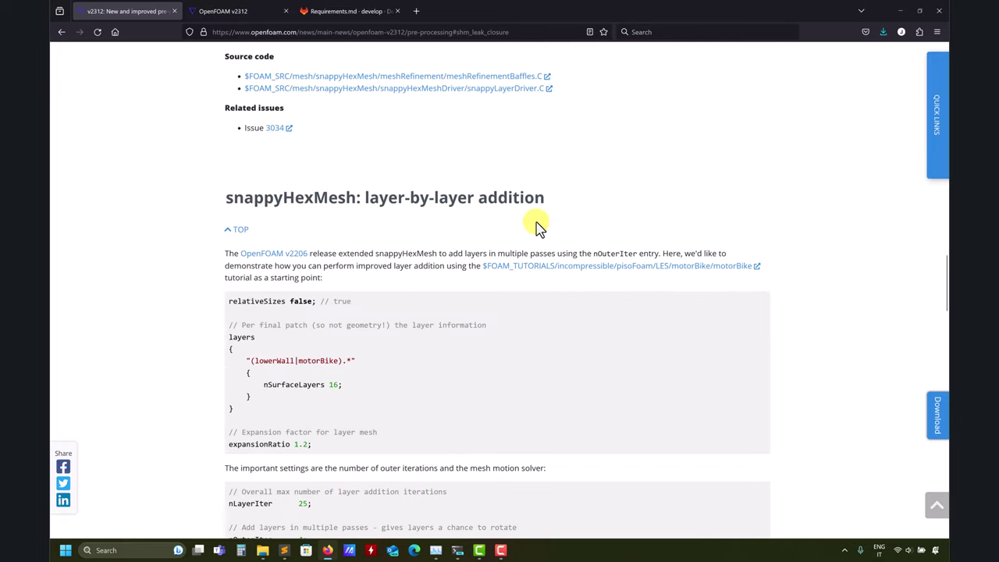
{"action": "scroll", "coordinate": [457, 223], "scroll_direction": "down", "scroll_amount": 1}
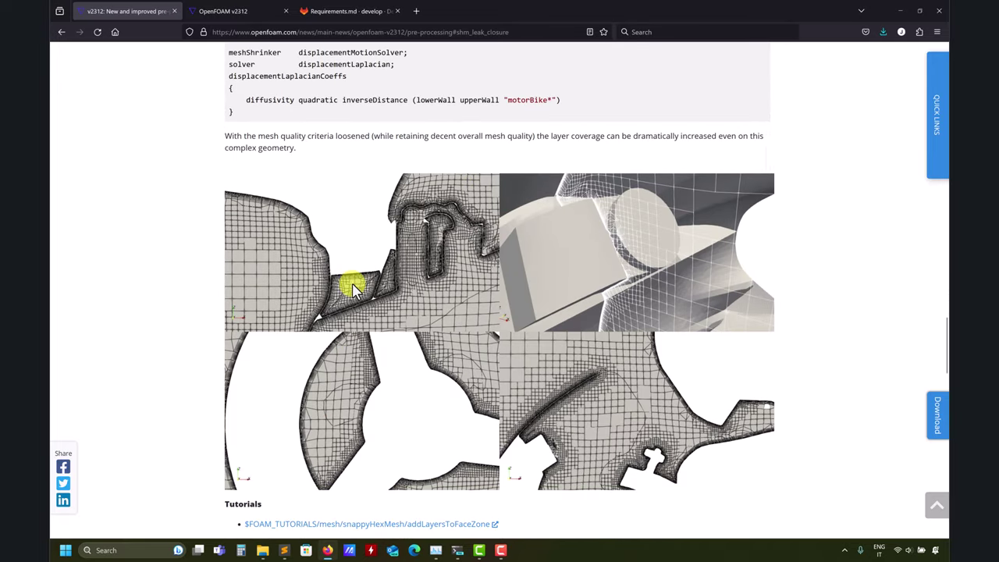
{"action": "scroll", "coordinate": [352, 283], "scroll_direction": "up", "scroll_amount": 4}
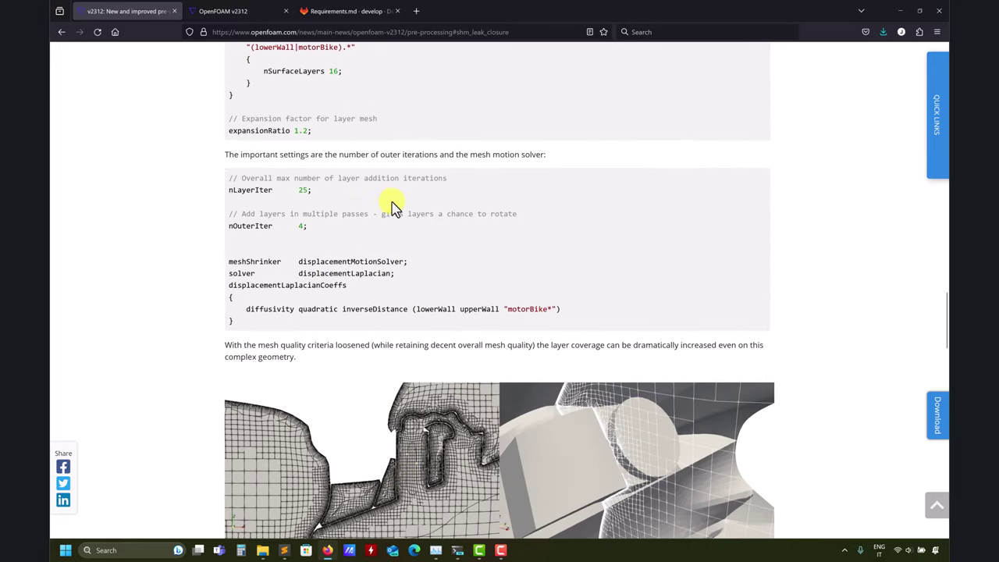
{"action": "scroll", "coordinate": [395, 207], "scroll_direction": "up", "scroll_amount": 3}
{"action": "scroll", "coordinate": [435, 232], "scroll_direction": "down", "scroll_amount": 3}
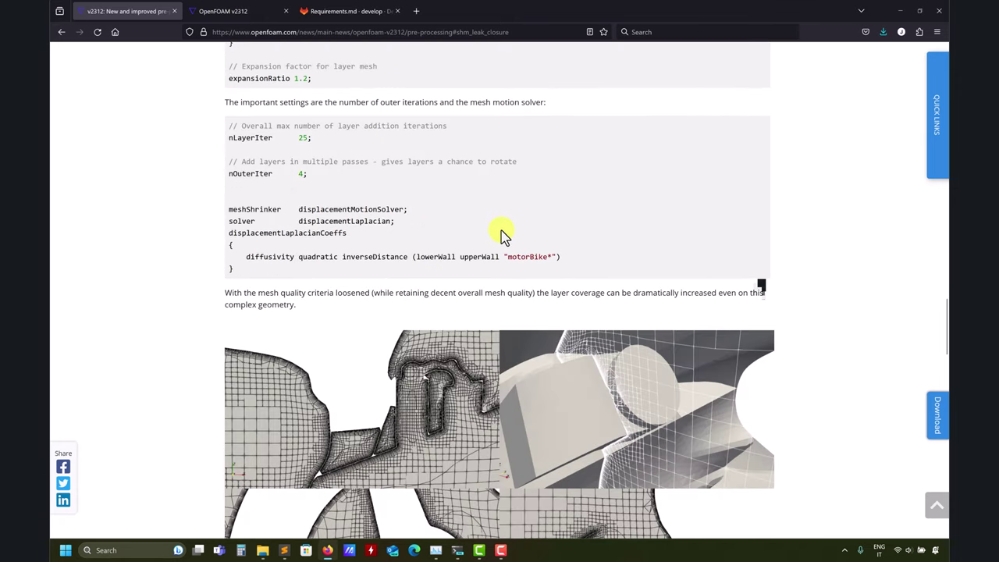
{"action": "scroll", "coordinate": [375, 336], "scroll_direction": "down", "scroll_amount": 3}
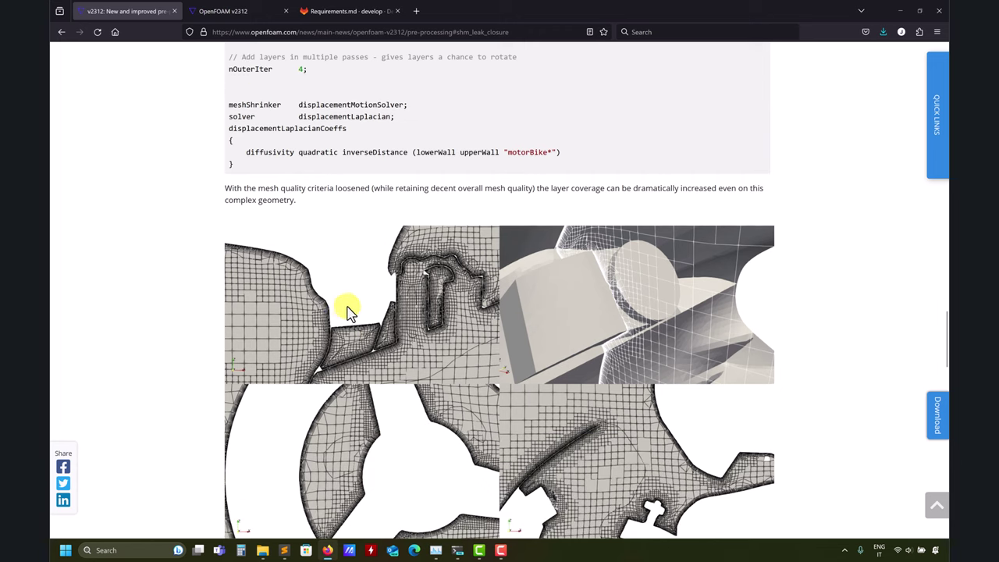
{"action": "scroll", "coordinate": [374, 300], "scroll_direction": "up", "scroll_amount": 2}
{"action": "scroll", "coordinate": [343, 287], "scroll_direction": "down", "scroll_amount": 2}
{"action": "scroll", "coordinate": [363, 220], "scroll_direction": "up", "scroll_amount": 2}
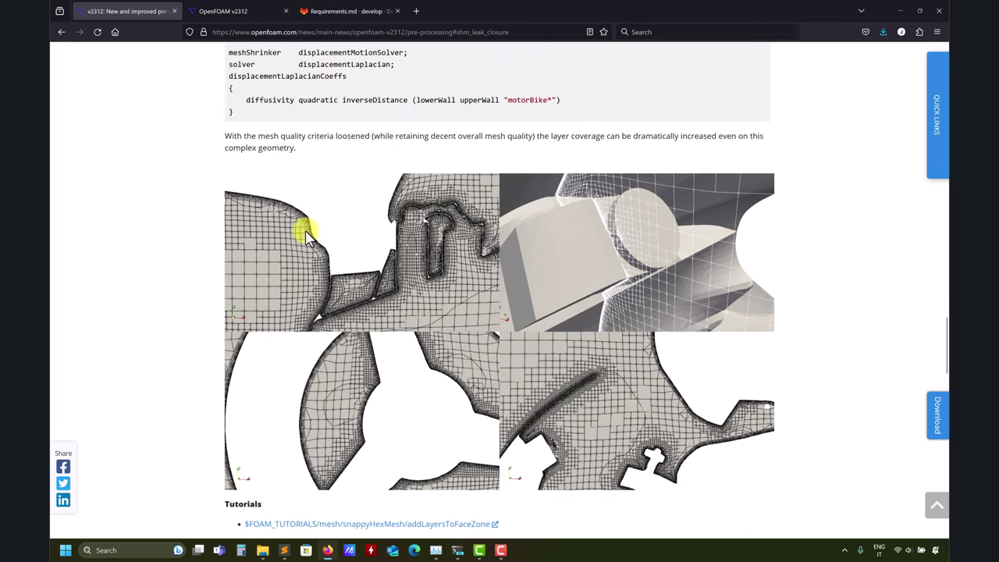
{"action": "scroll", "coordinate": [300, 230], "scroll_direction": "down", "scroll_amount": 2}
{"action": "scroll", "coordinate": [312, 238], "scroll_direction": "up", "scroll_amount": 2}
{"action": "scroll", "coordinate": [368, 223], "scroll_direction": "down", "scroll_amount": 2}
{"action": "scroll", "coordinate": [372, 225], "scroll_direction": "up", "scroll_amount": 2}
{"action": "scroll", "coordinate": [373, 221], "scroll_direction": "down", "scroll_amount": 2}
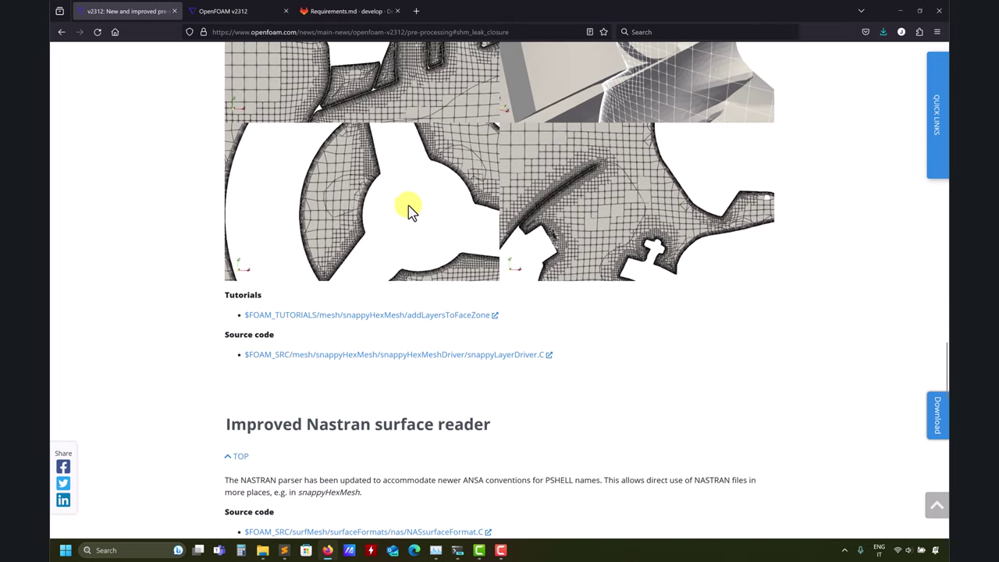
{"action": "scroll", "coordinate": [417, 202], "scroll_direction": "down", "scroll_amount": 1}
{"action": "scroll", "coordinate": [428, 196], "scroll_direction": "down", "scroll_amount": 2}
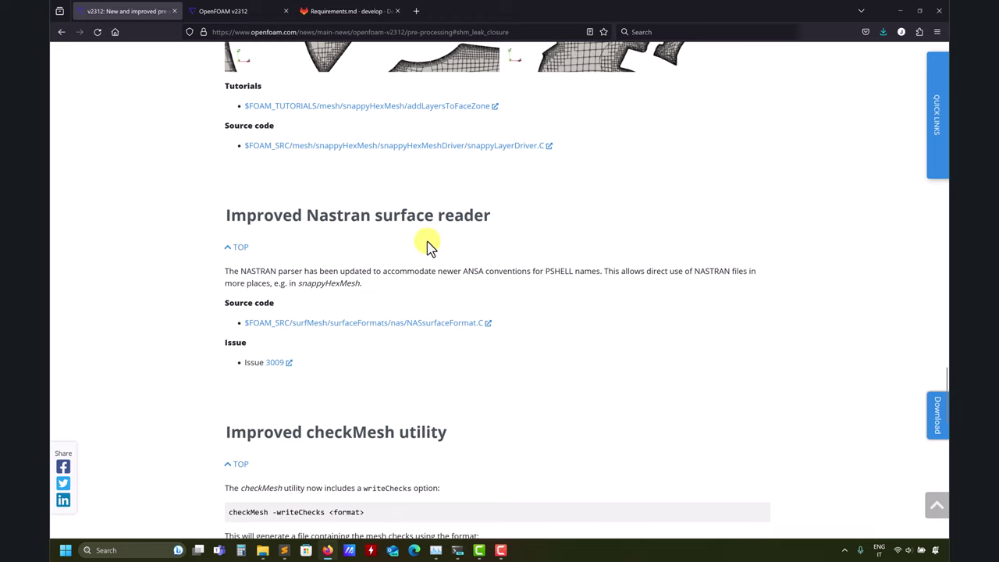
- Select the Improved Nastran surface reader paragraph
{"action": "left_click_drag", "start_coordinate": [671, 10], "coordinate": [510, 25]}
{"action": "left_click", "coordinate": [755, 34]}
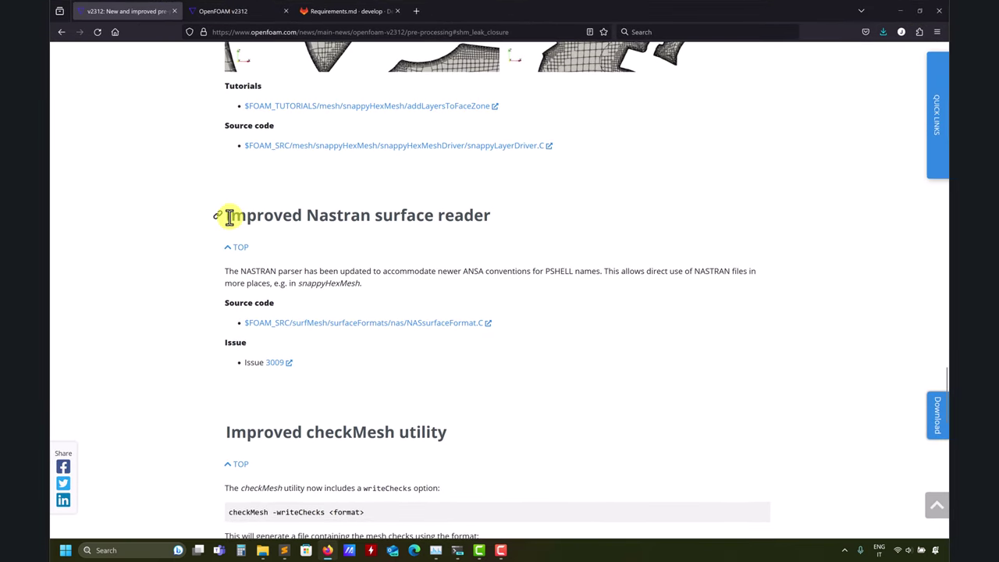
{"action": "left_click_drag", "start_coordinate": [226, 215], "coordinate": [500, 226]}
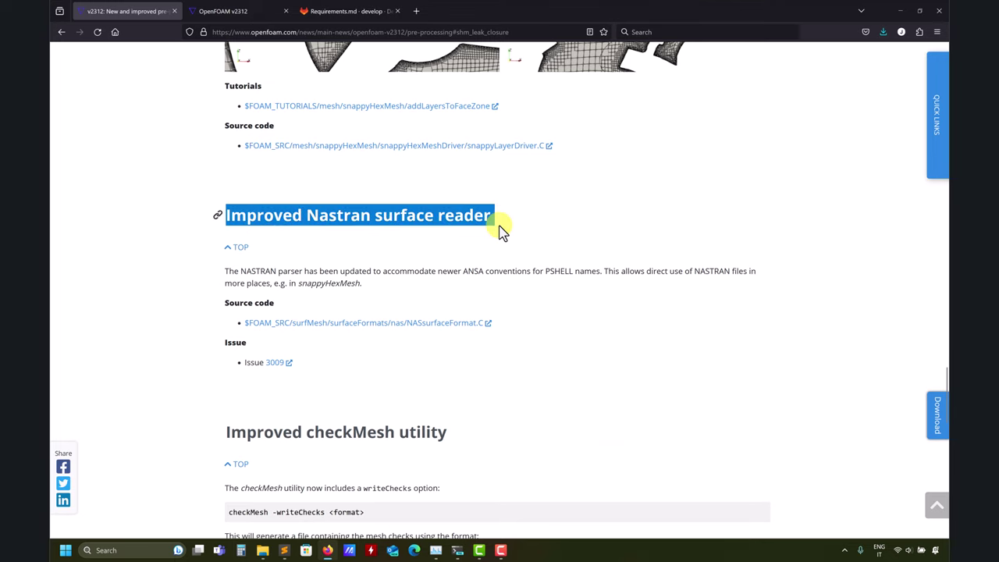
{"action": "left_click", "coordinate": [364, 289]}
{"action": "triple_click", "coordinate": [364, 289]}
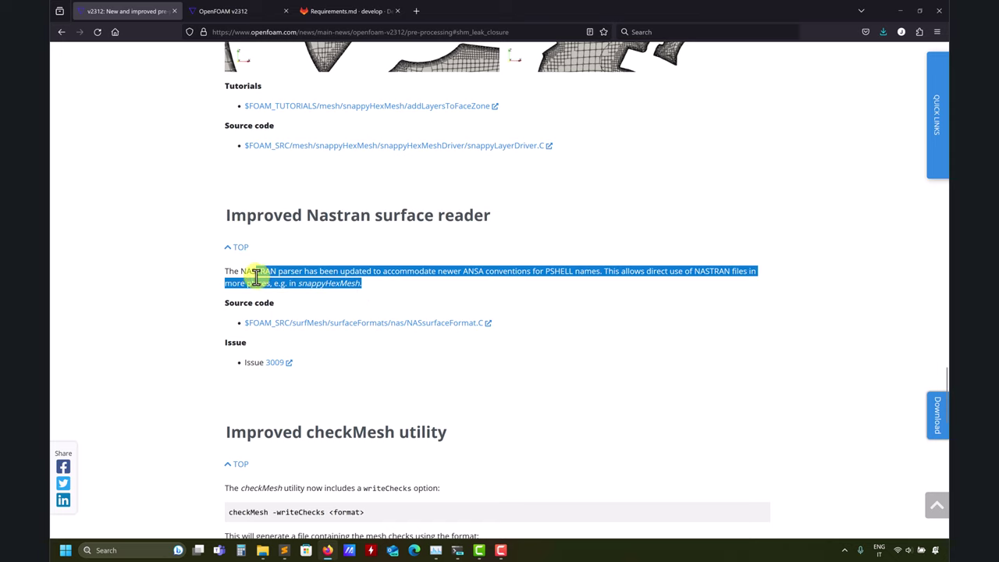